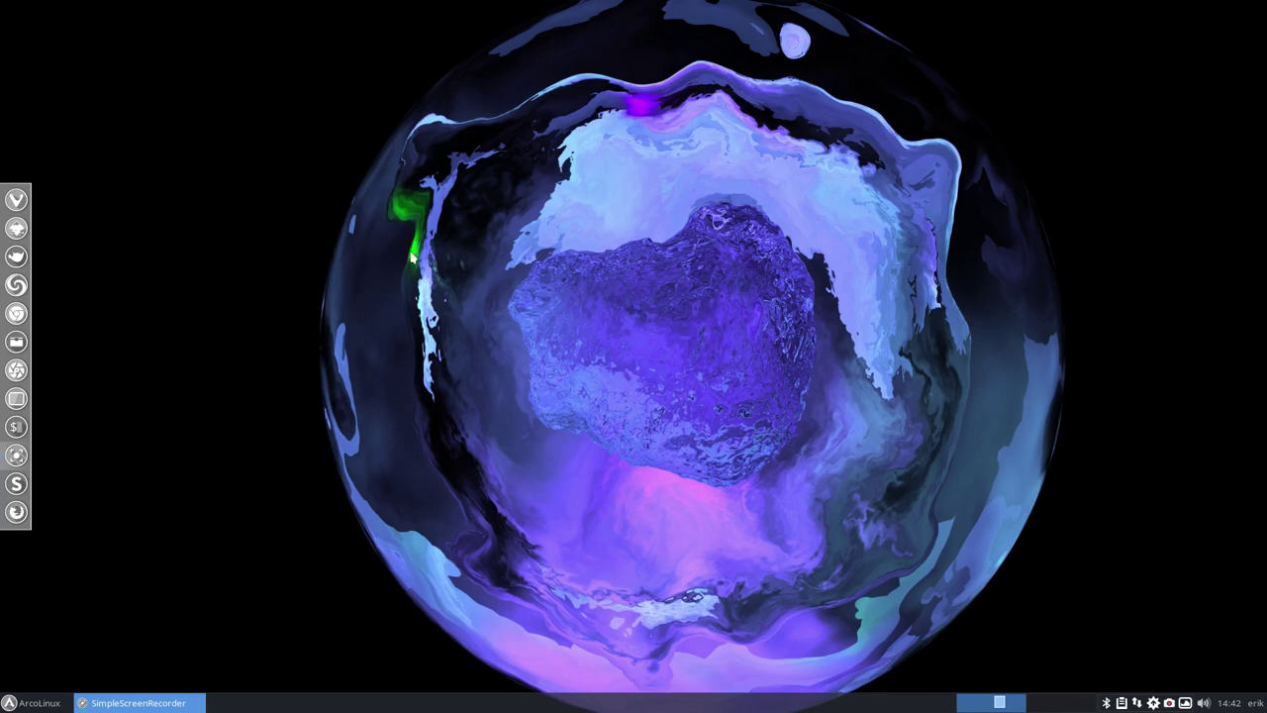
Open a terminal to examine the system information, glance at the ArcoLinux application menu, and close the terminal.
key("ctrl+alt+Return")
left_click_drag(505, 7, 814, 109)
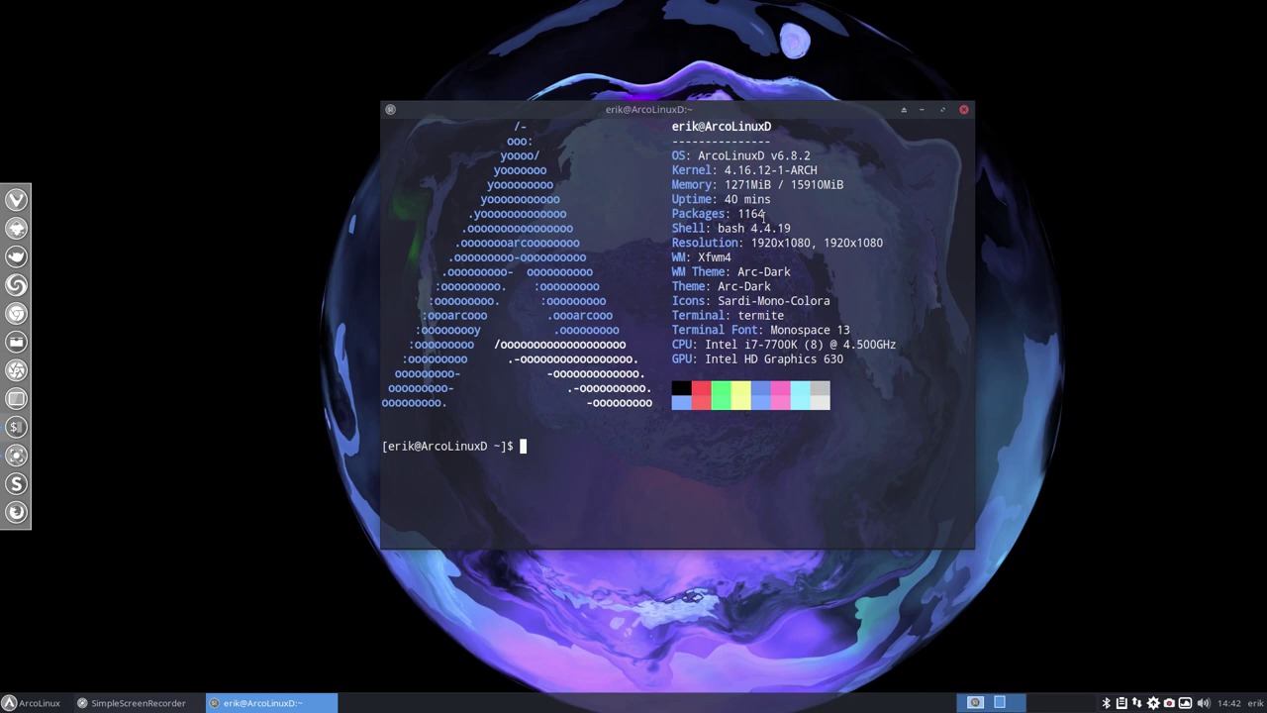
left_click(30, 703)
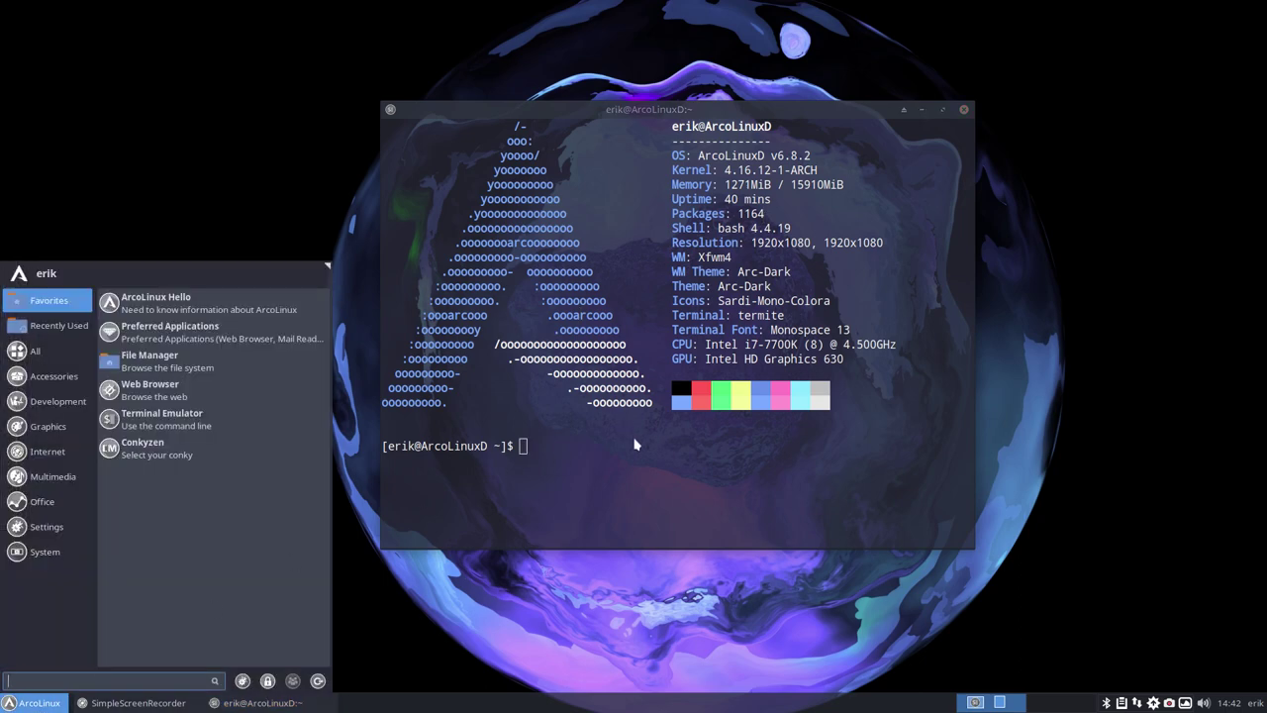
left_click(636, 445)
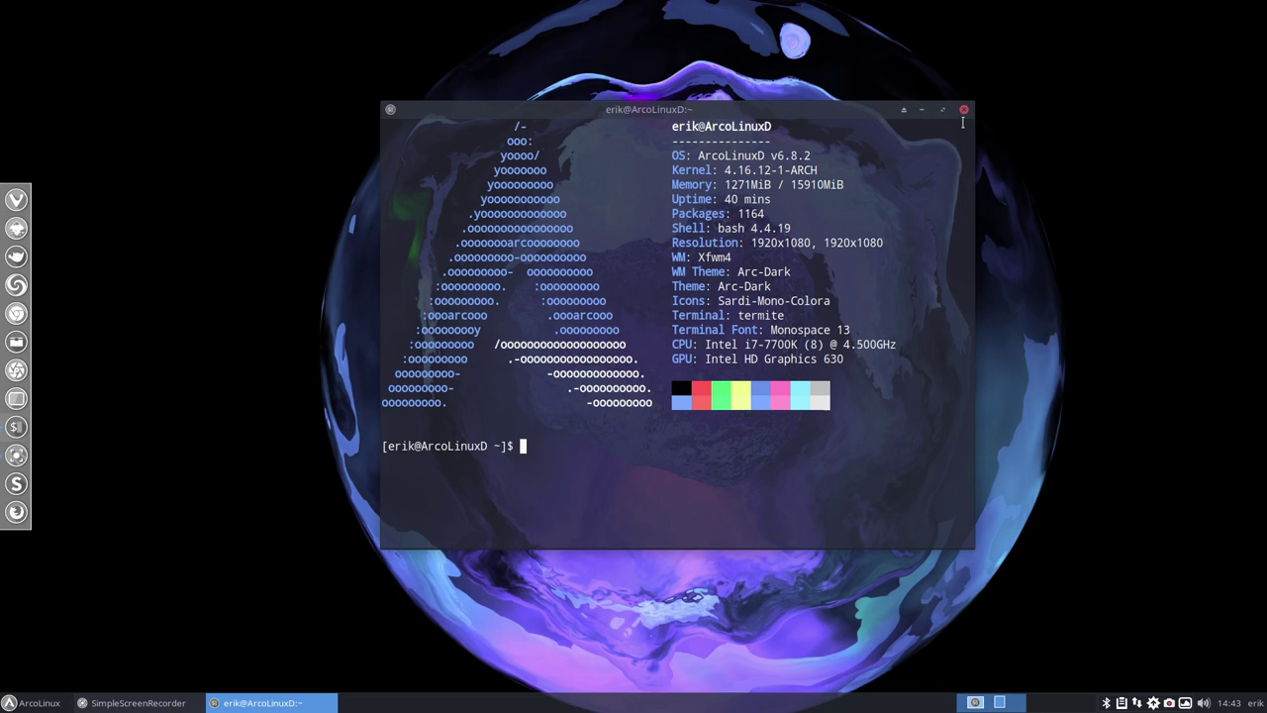
left_click(964, 111)
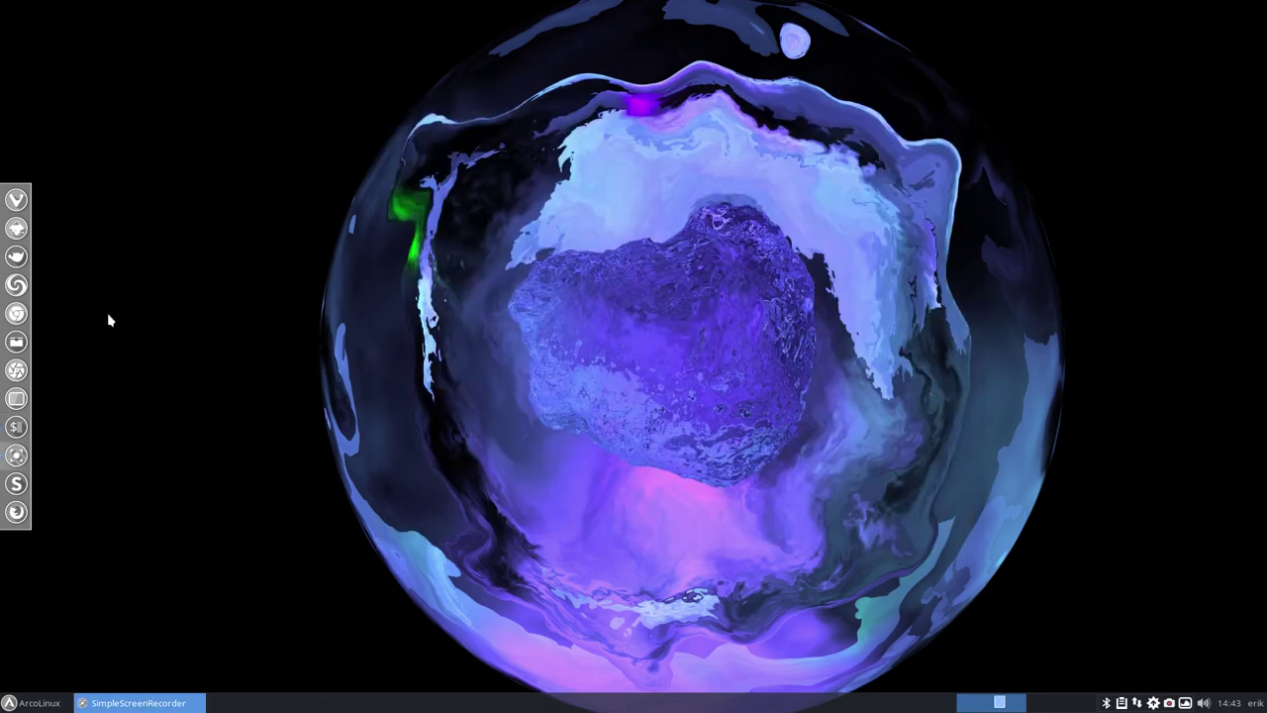
Switch to the Vivaldi browser and download the Get Started folder from Google Drive.
left_click(22, 201)
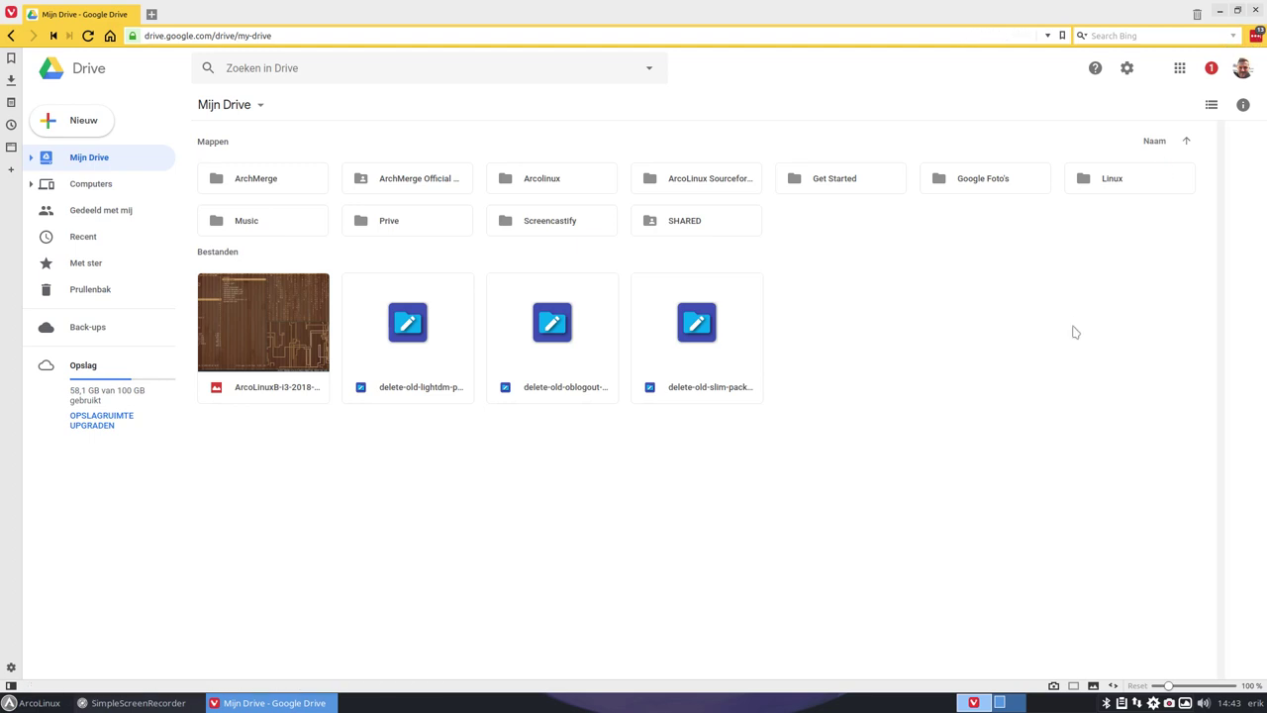
left_click(830, 184)
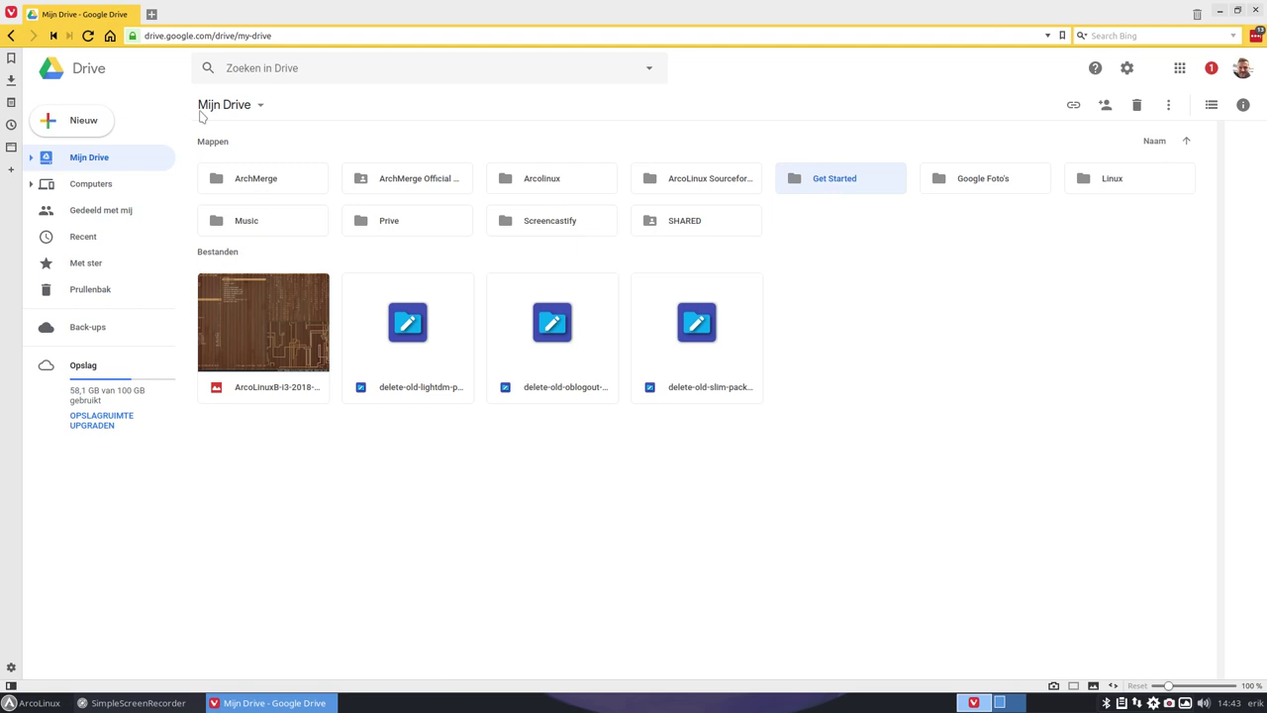
right_click(814, 184)
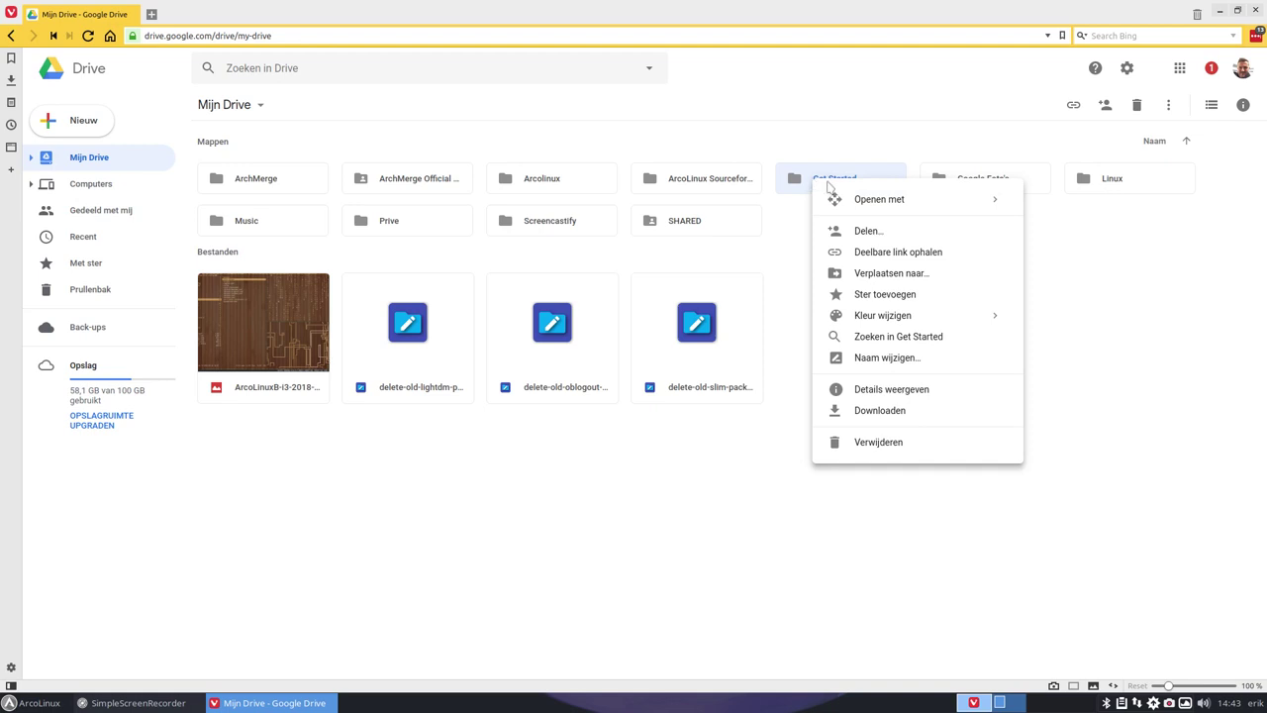
left_click(880, 410)
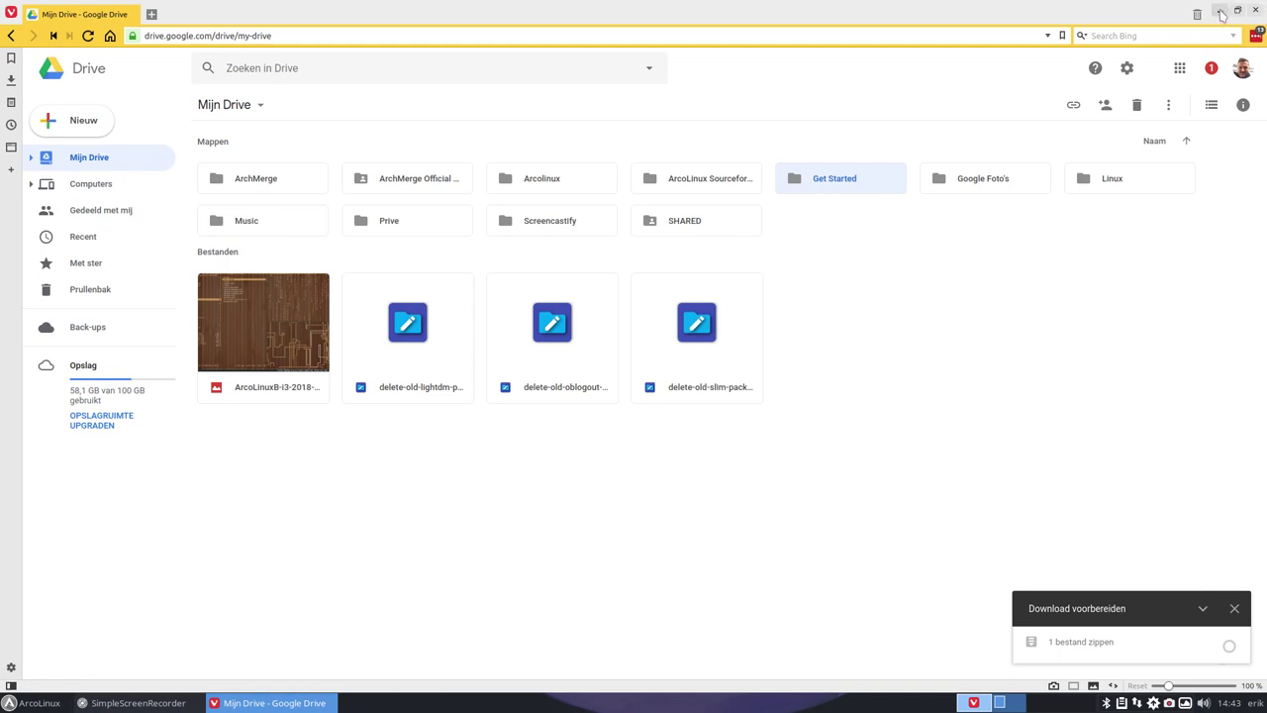
Minimize the browser and open the home directory's Downloads folder in the file manager.
left_click(1222, 14)
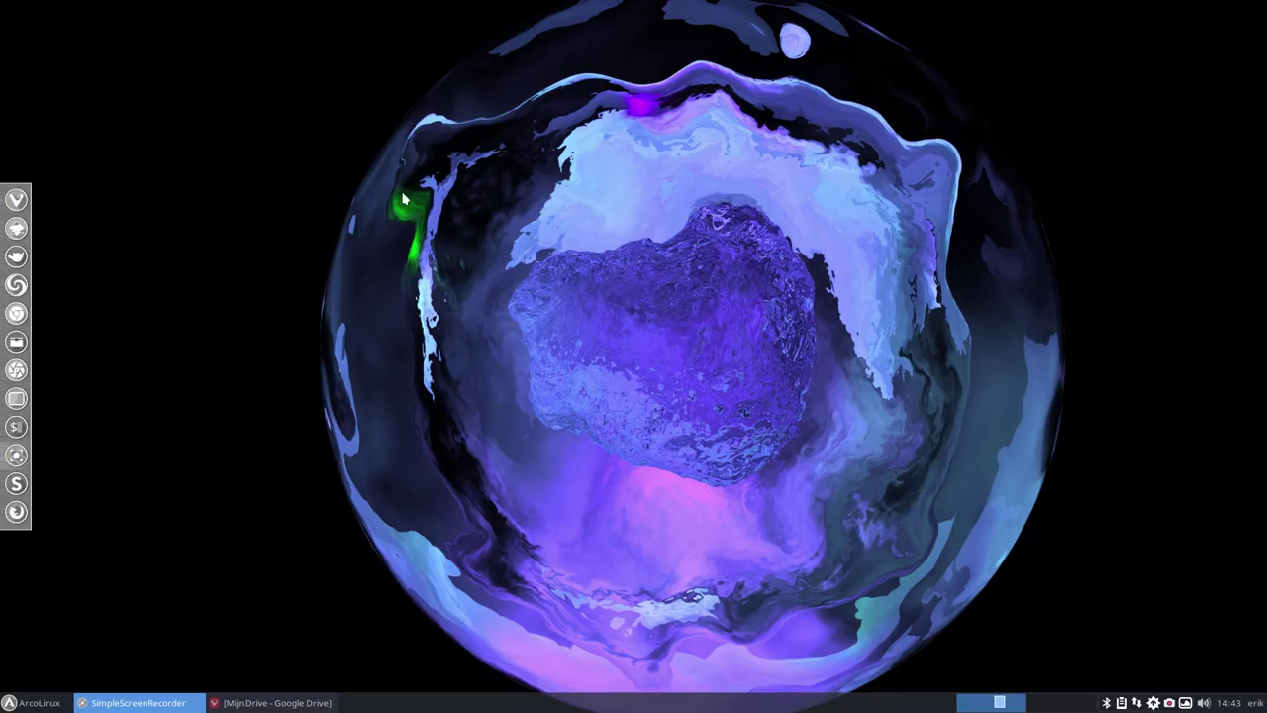
right_click(206, 244)
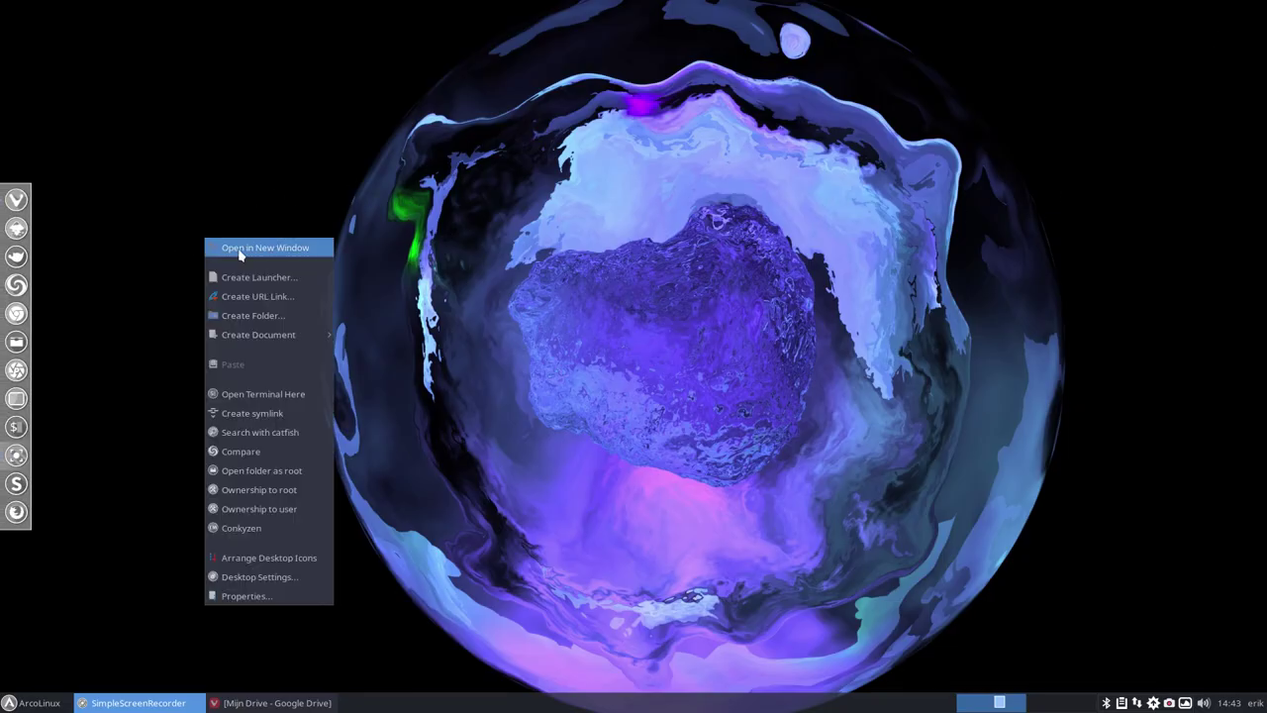
left_click(239, 251)
left_click(145, 145)
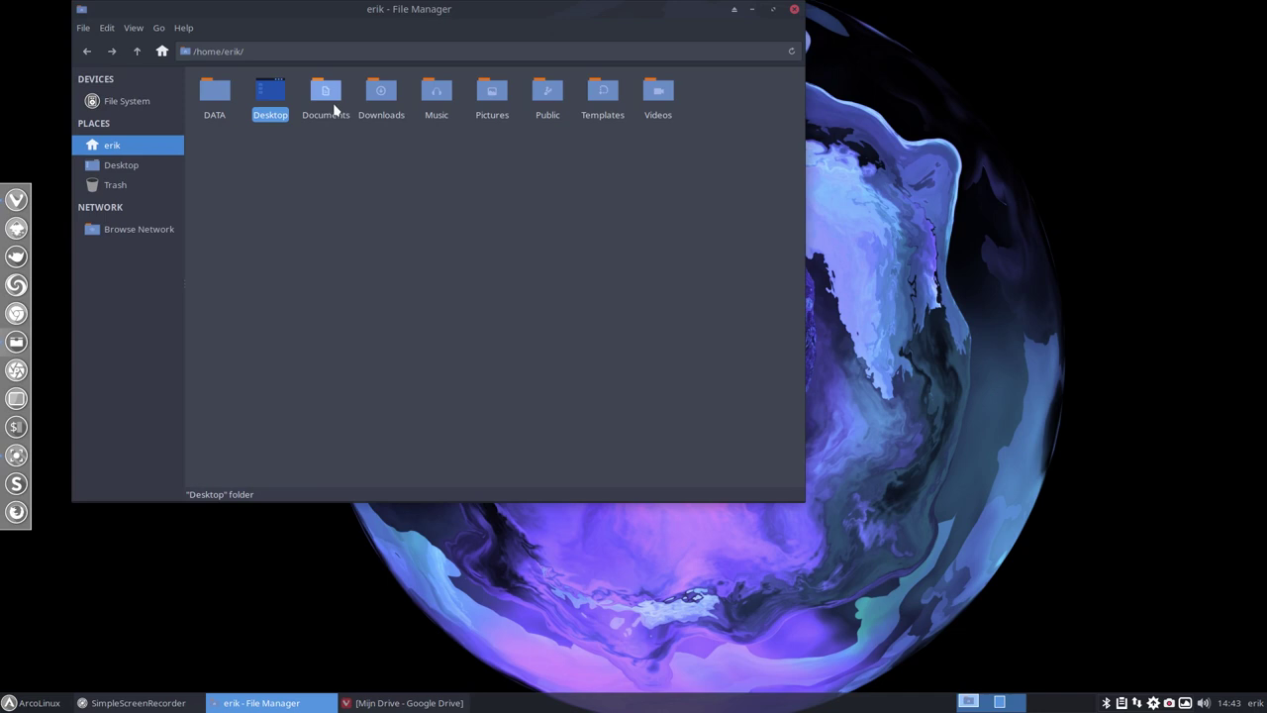
left_click(377, 96)
double_click(377, 96)
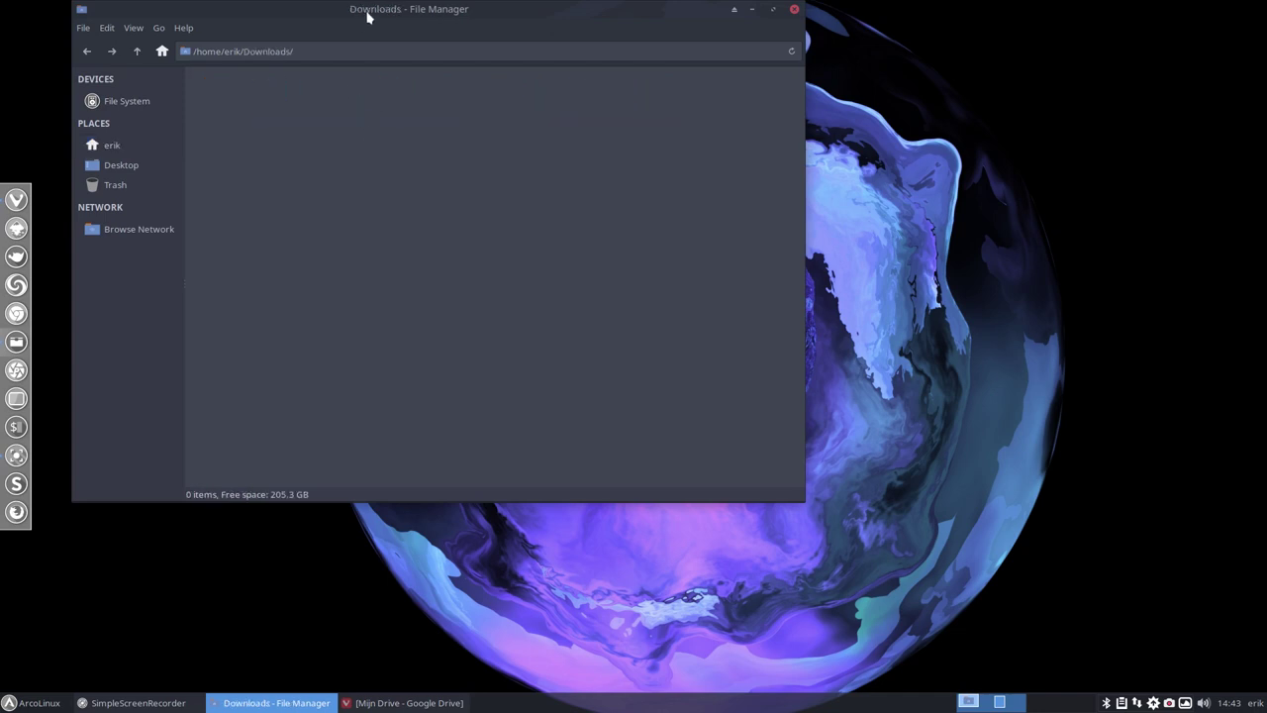
left_click_drag(367, 14, 760, 14)
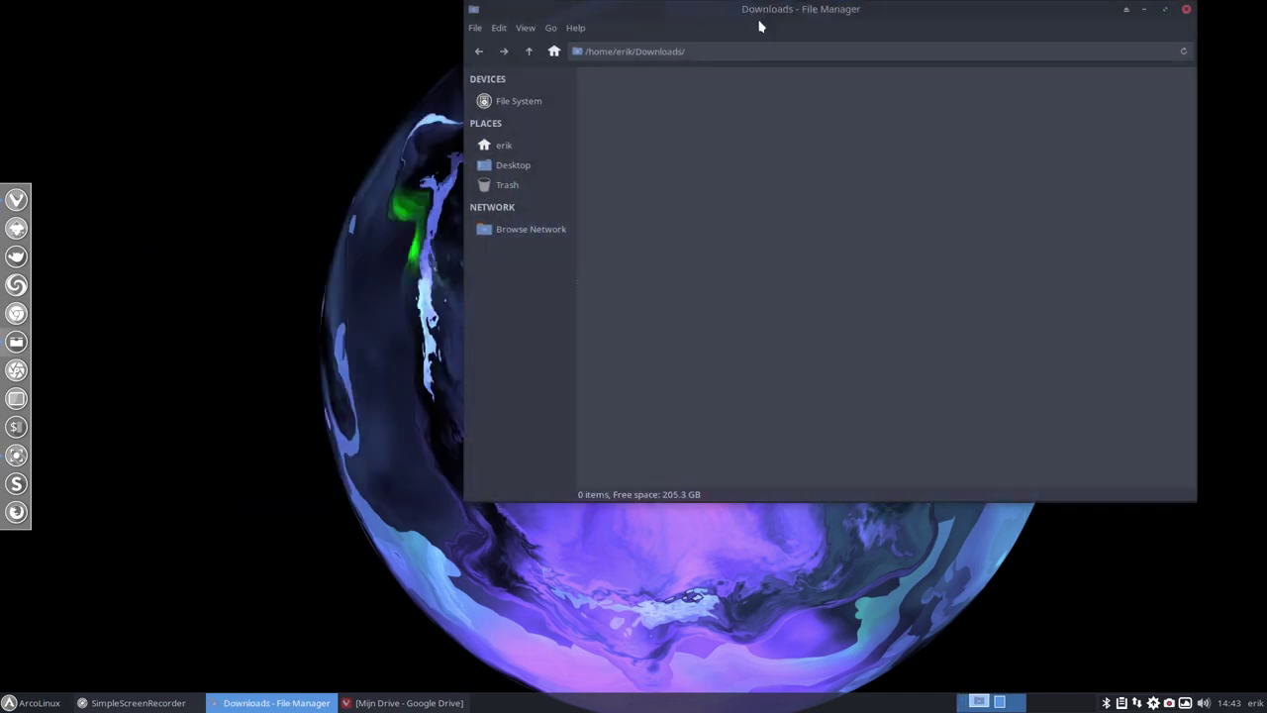
Return to Google Drive and open the Get Started folder to examine its subfolders and the download's progress.
left_click(409, 703)
mouse_move(1193, 652)
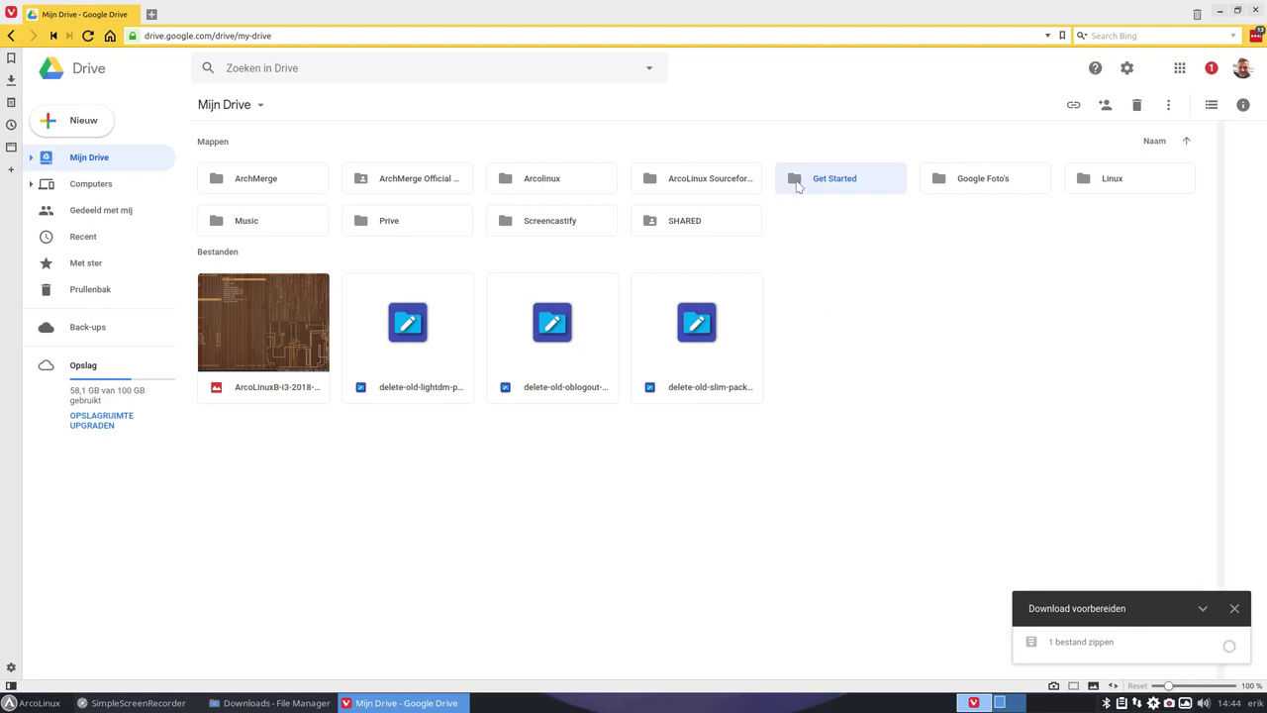
double_click(798, 186)
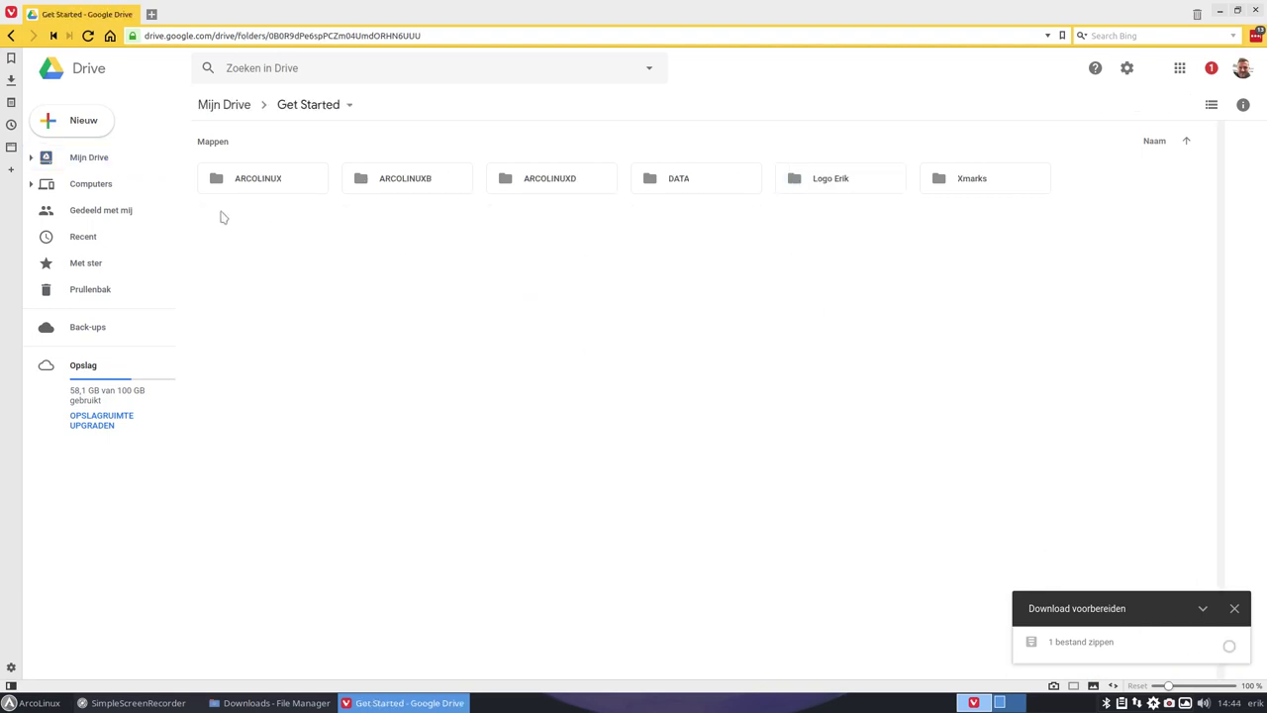
left_click_drag(554, 214, 696, 175)
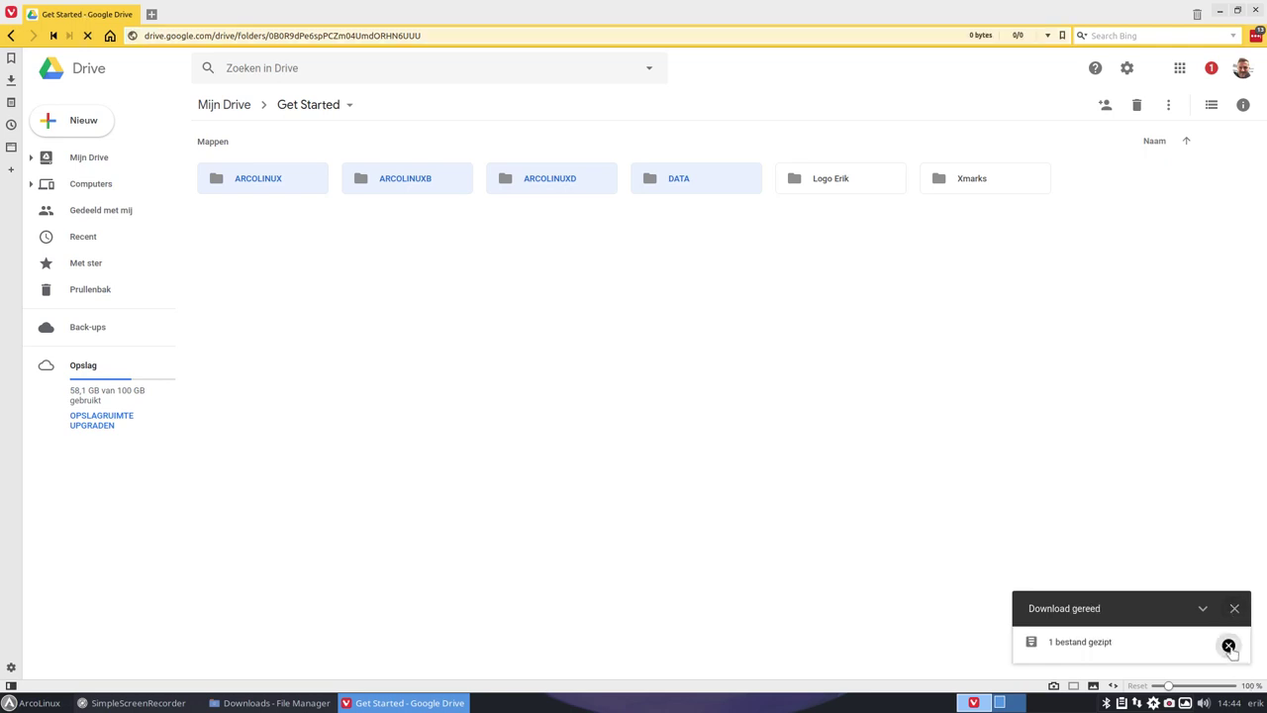
left_click(1122, 443)
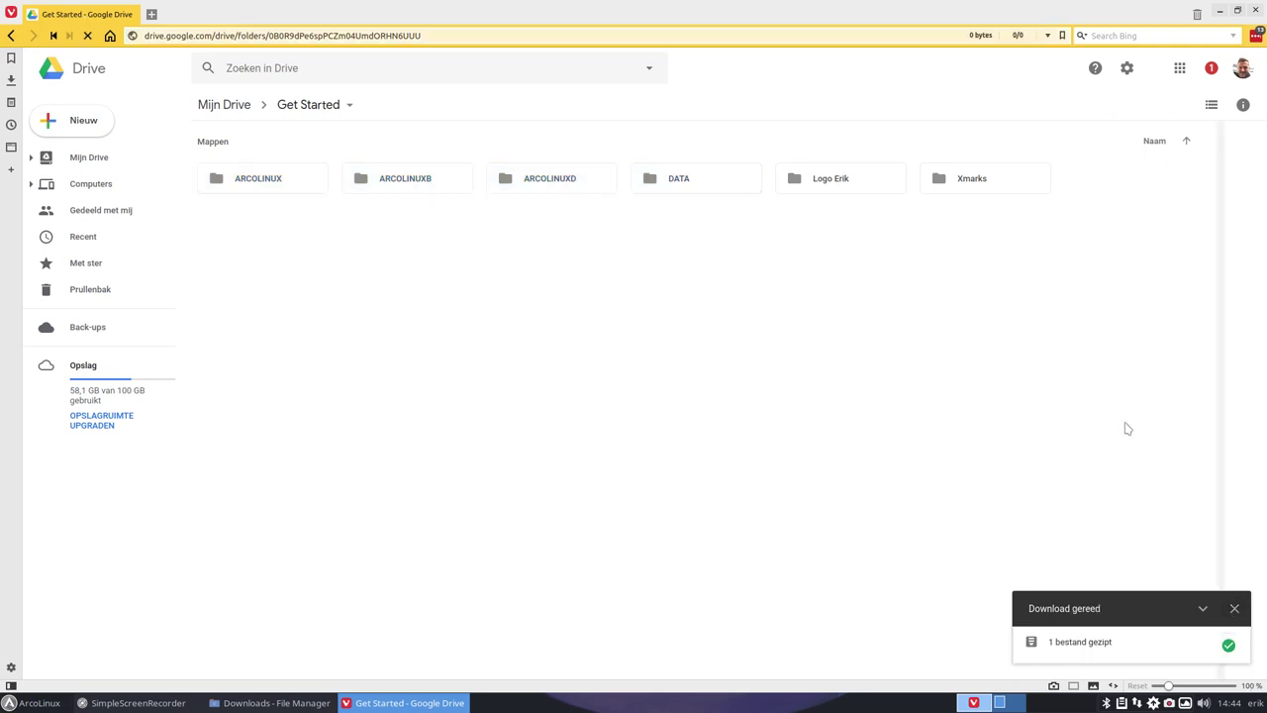
left_click(1220, 14)
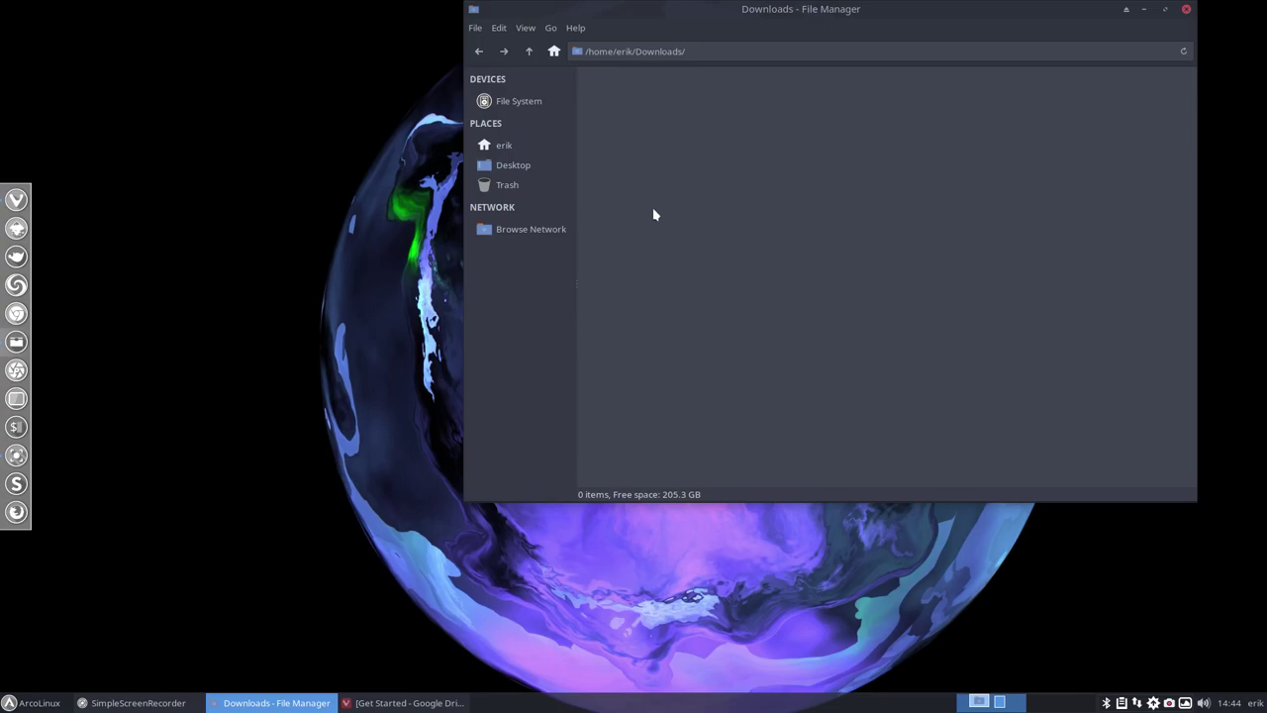
Switch back to Vivaldi, save the Get Started zip file to the default download location, and minimize the browser.
left_click(428, 705)
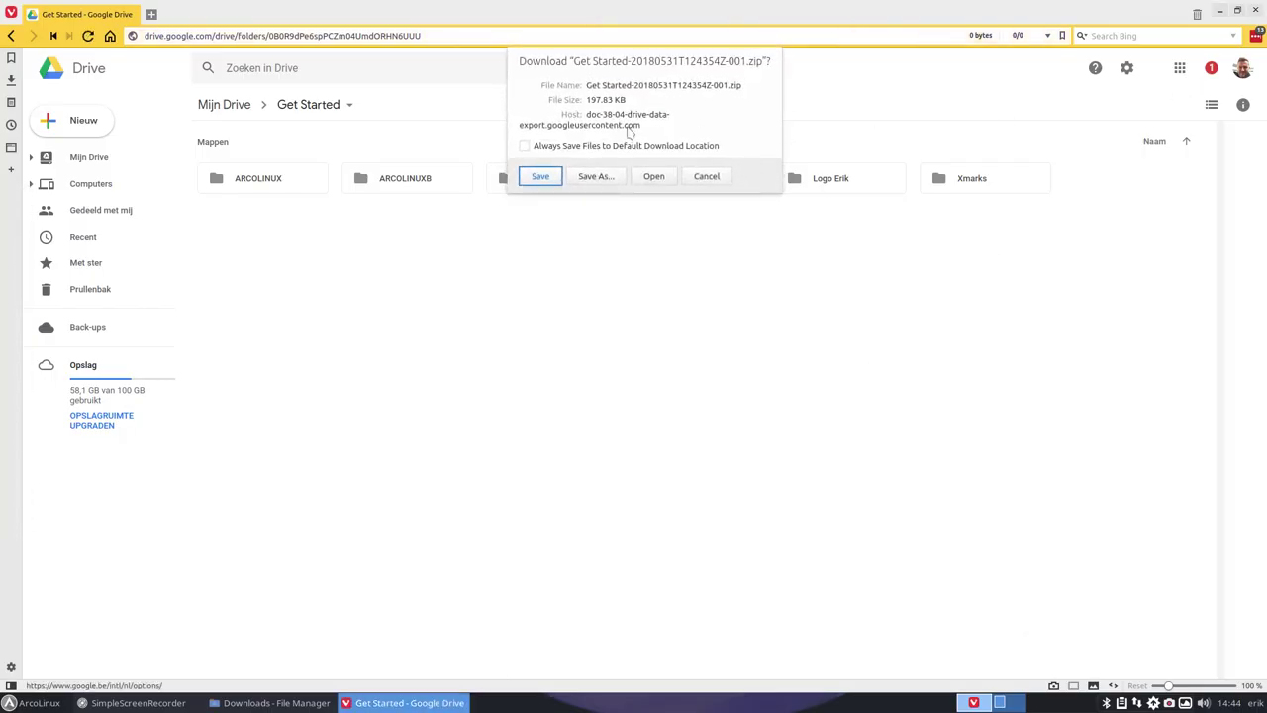
left_click(540, 176)
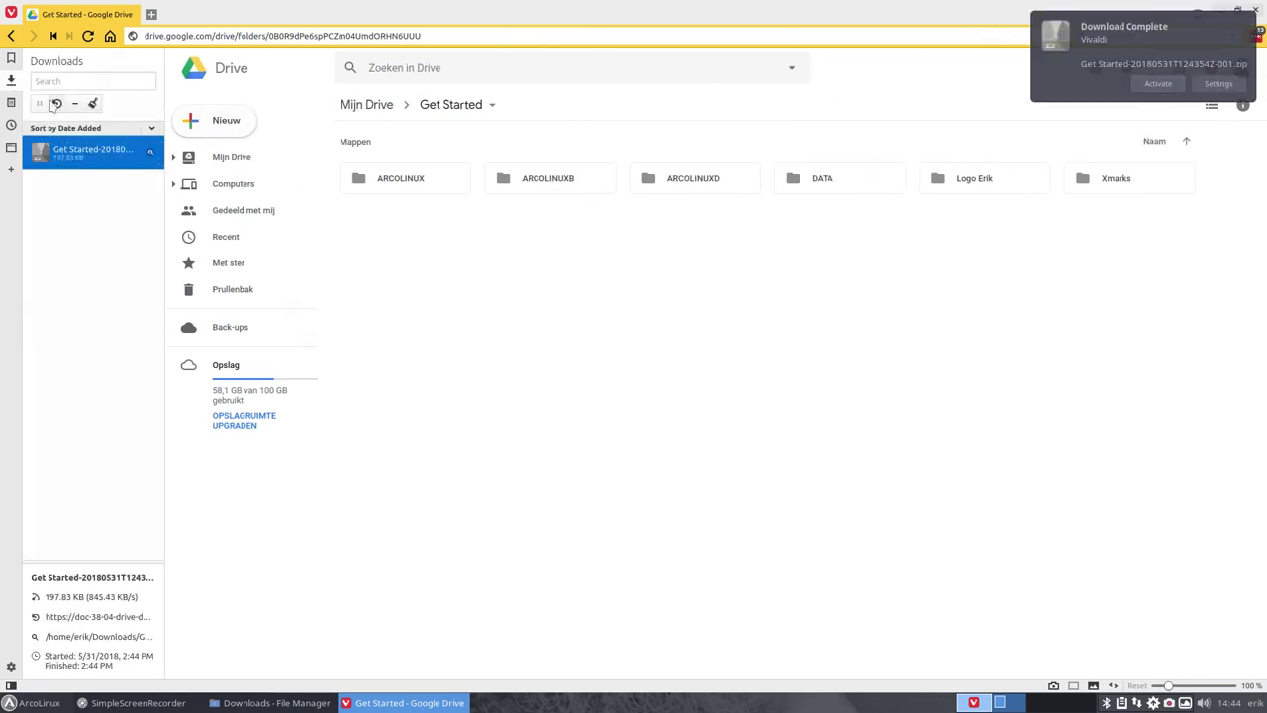
left_click(11, 80)
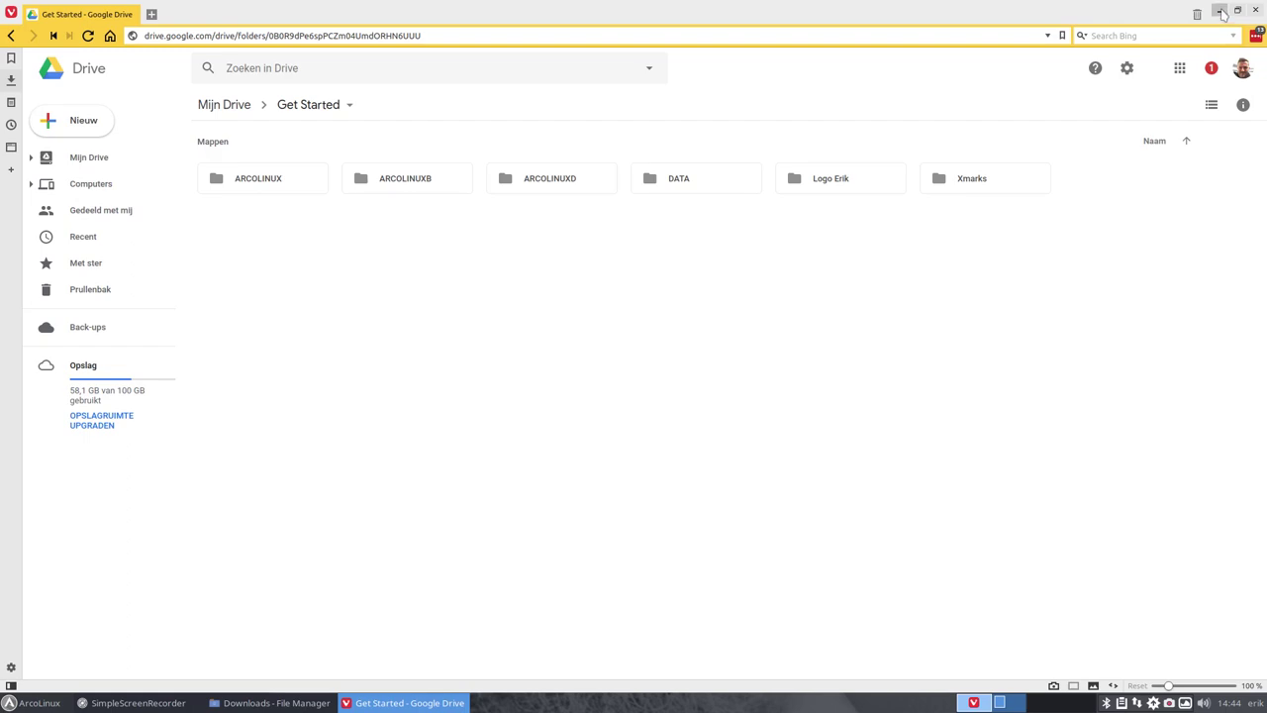
left_click(1222, 10)
Extract the downloaded Get Started zip archive into the Downloads folder.
left_click(621, 96)
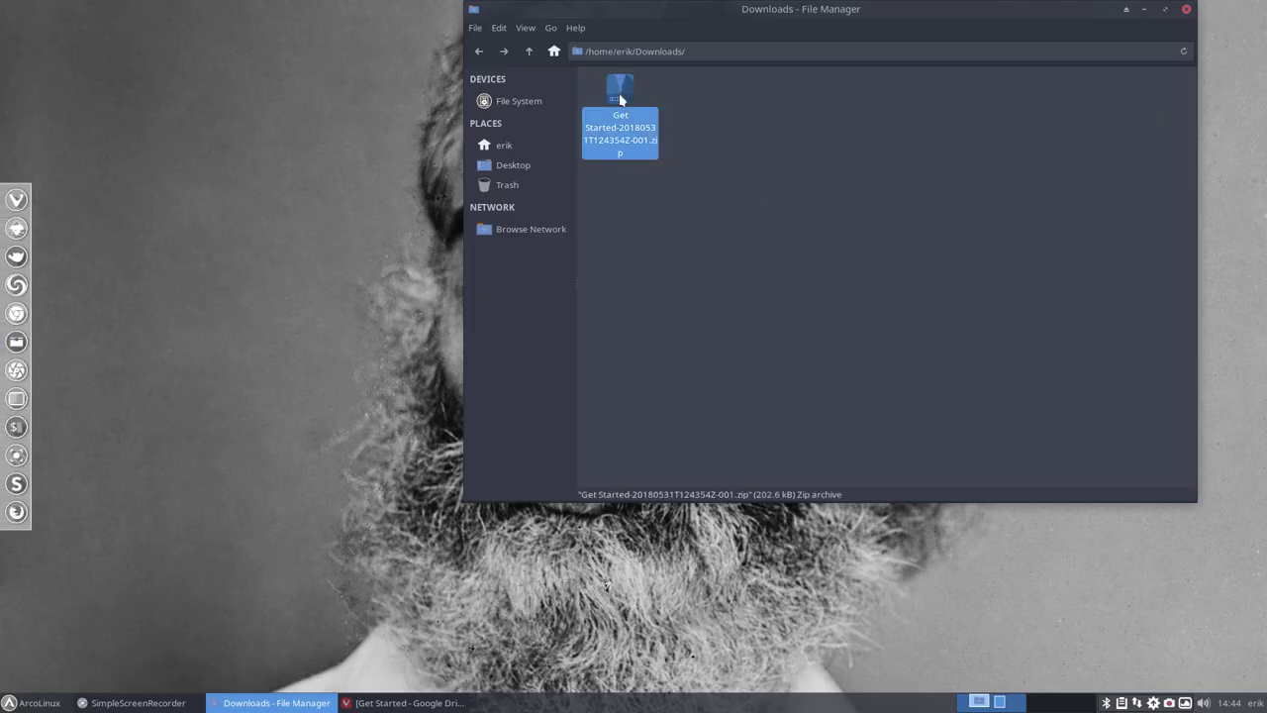
left_click_drag(763, 11, 554, 87)
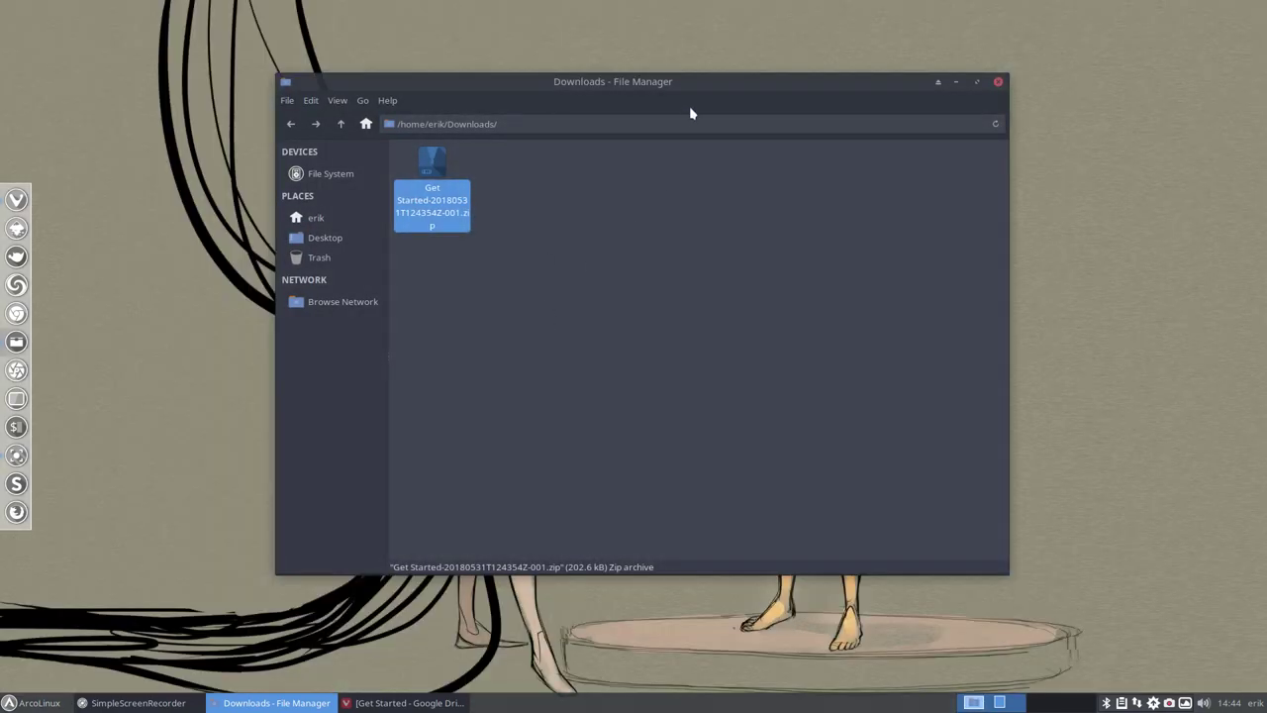
left_click_drag(693, 85, 799, 86)
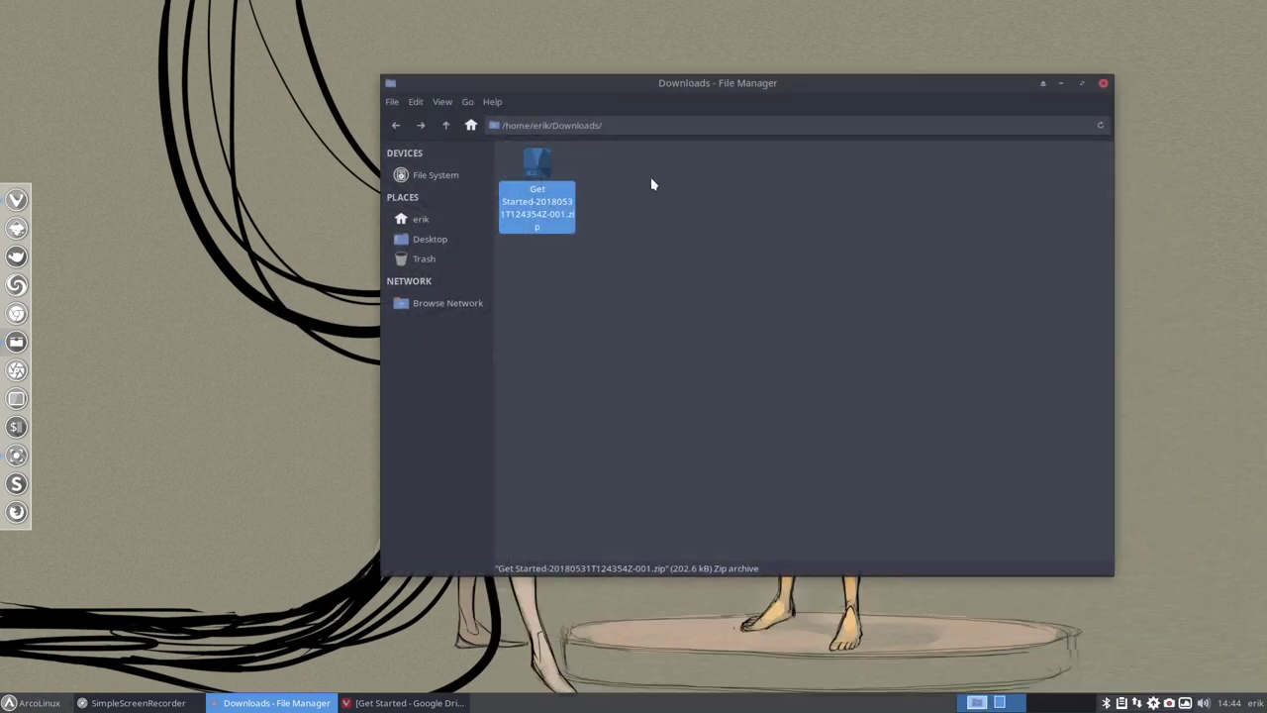
right_click(533, 174)
left_click(662, 546)
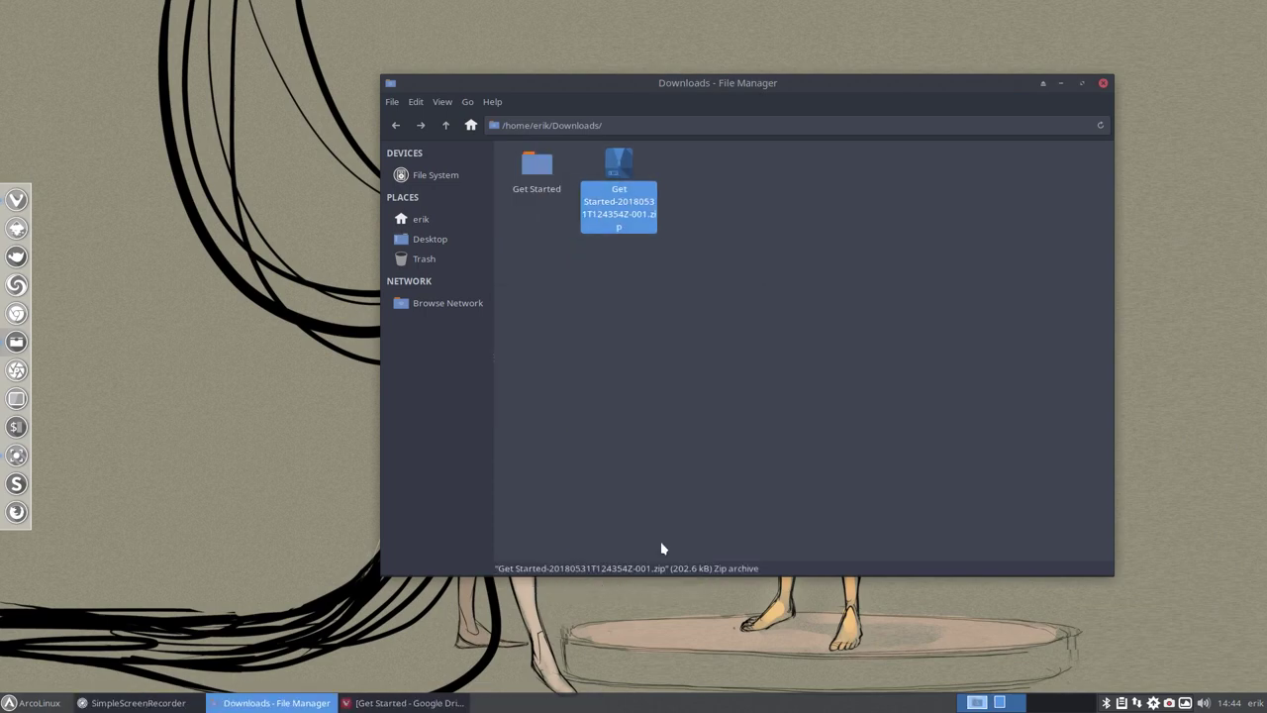
double_click(536, 166)
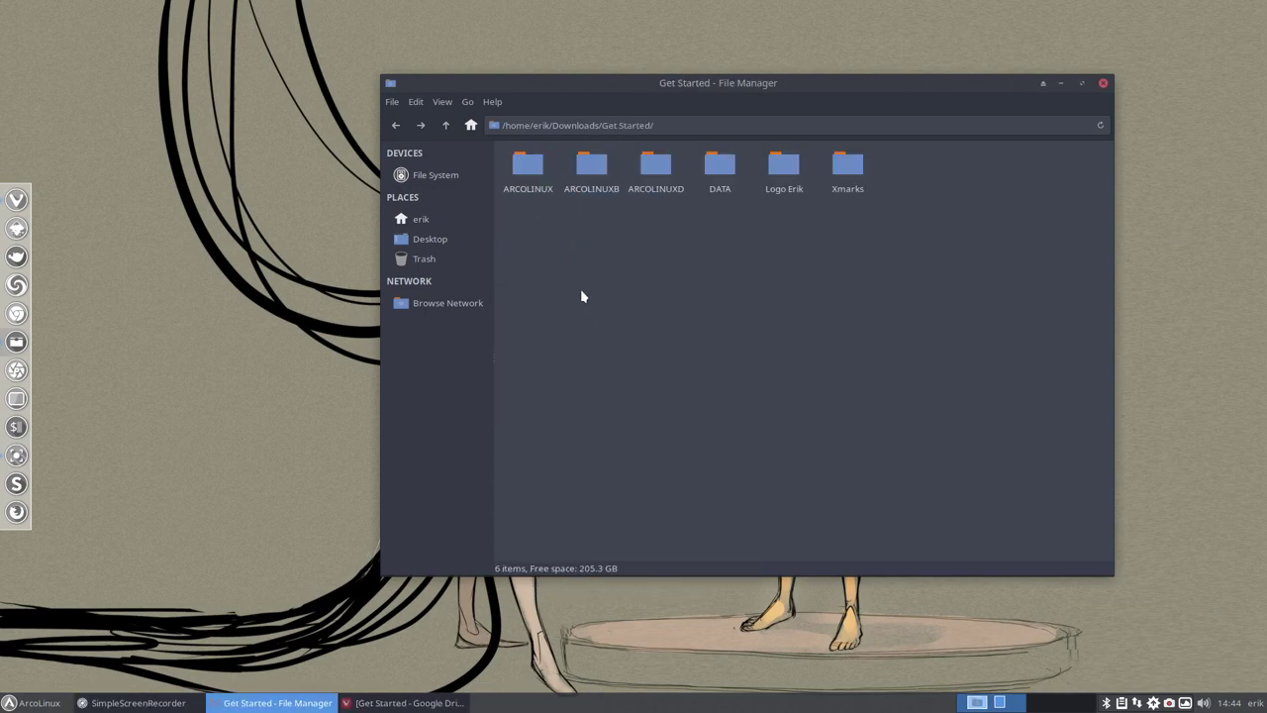
left_click_drag(515, 230, 731, 186)
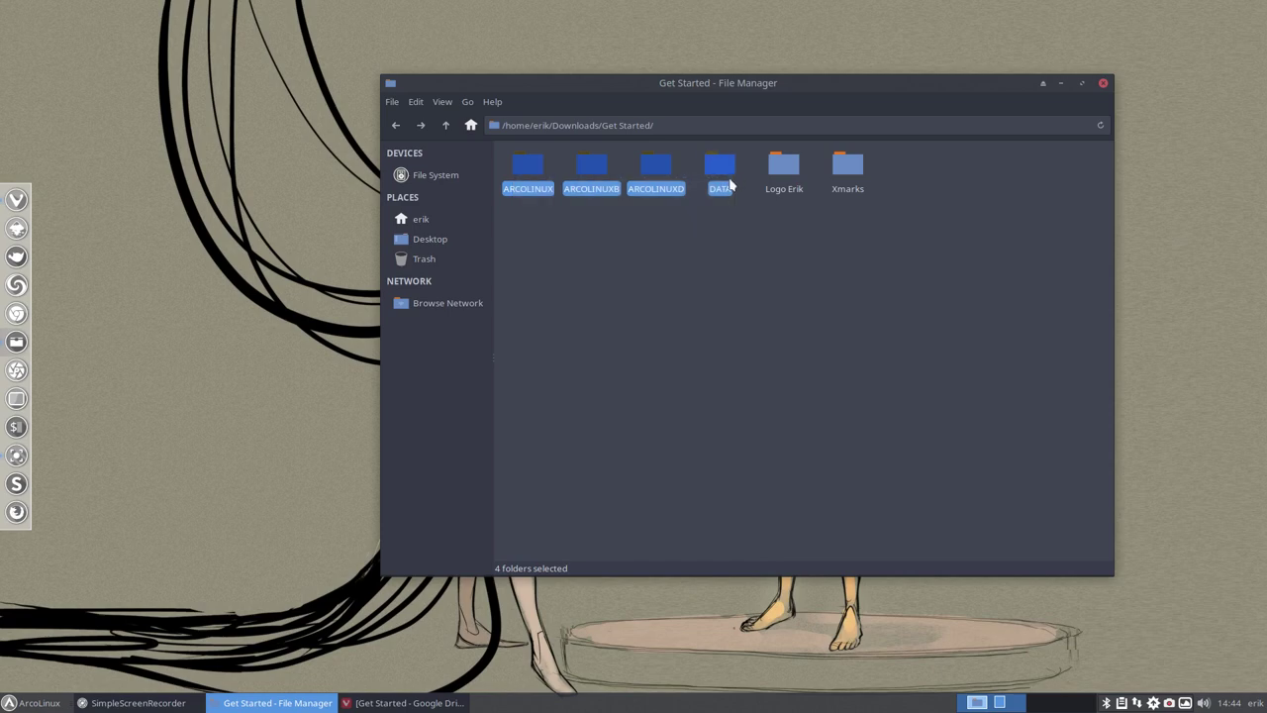
right_click(730, 186)
left_click(760, 265)
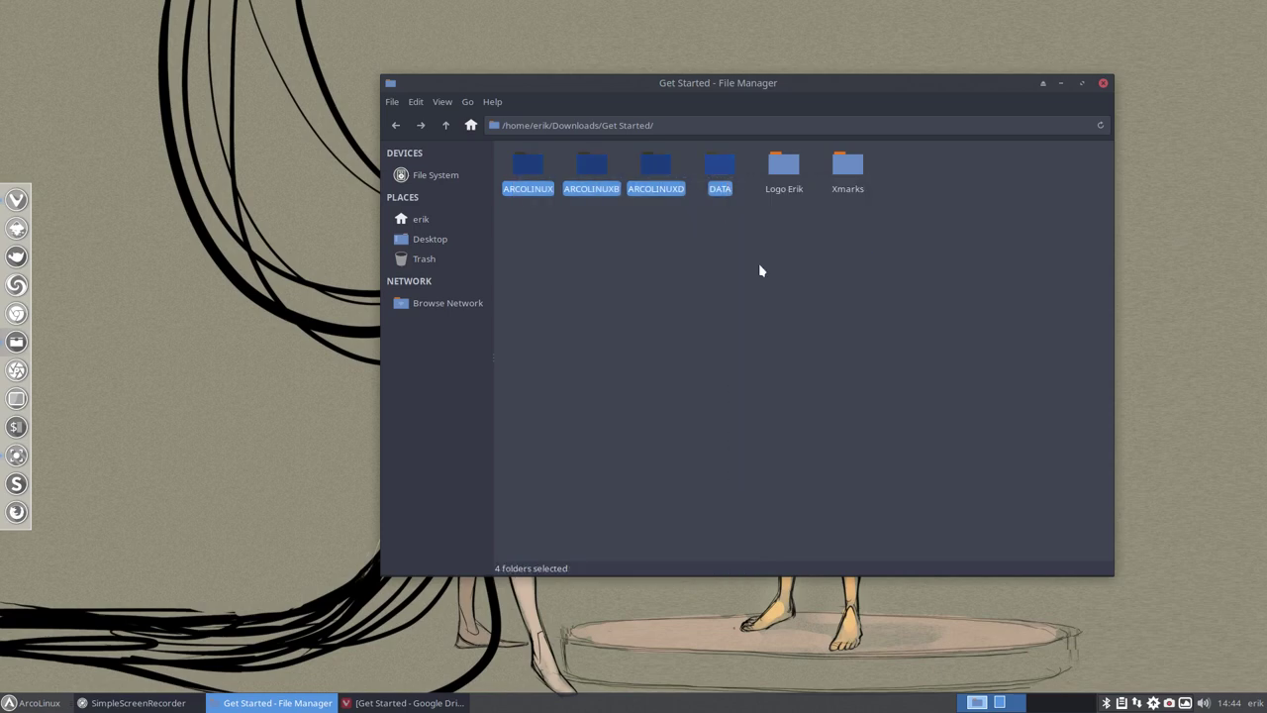
left_click(429, 224)
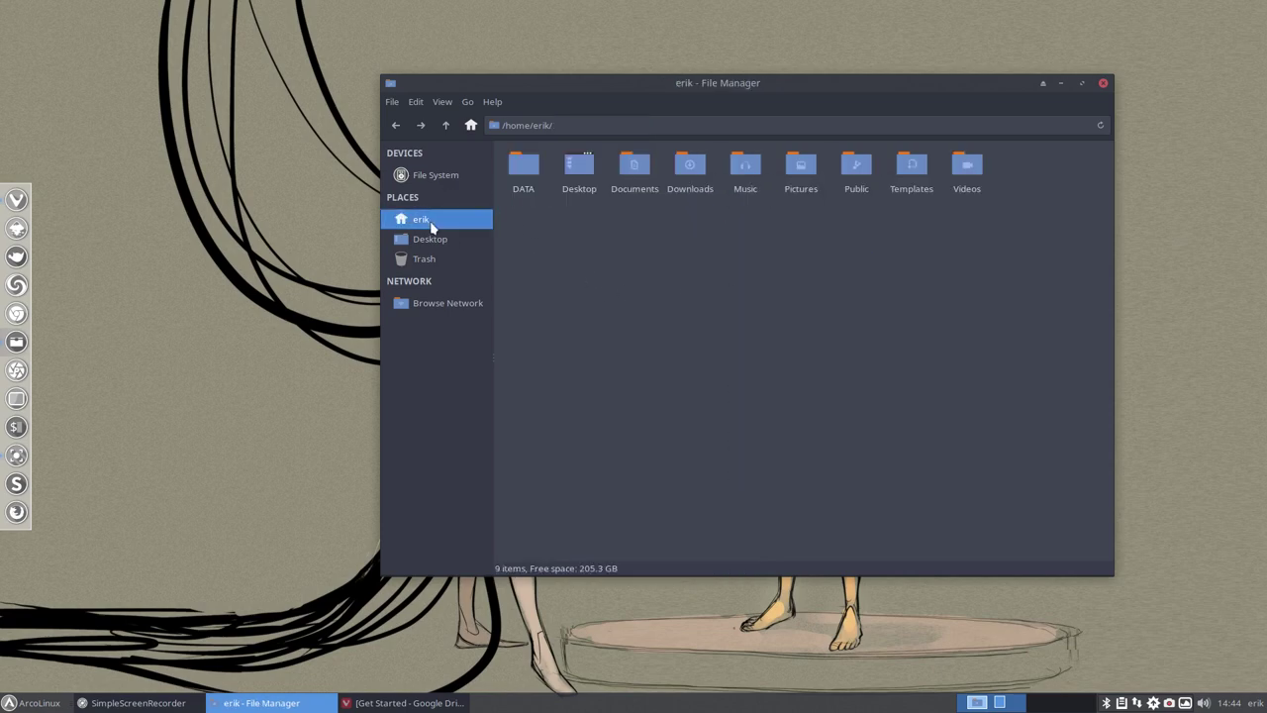
right_click(710, 281)
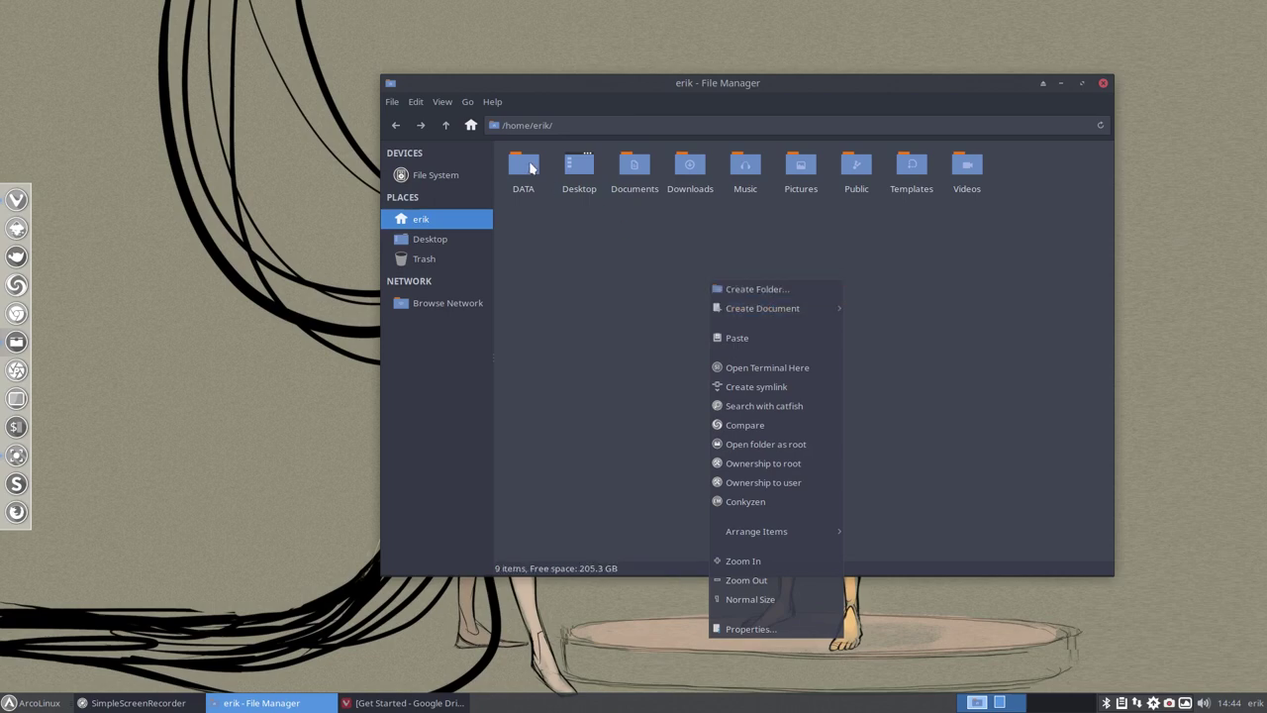
left_click(531, 171)
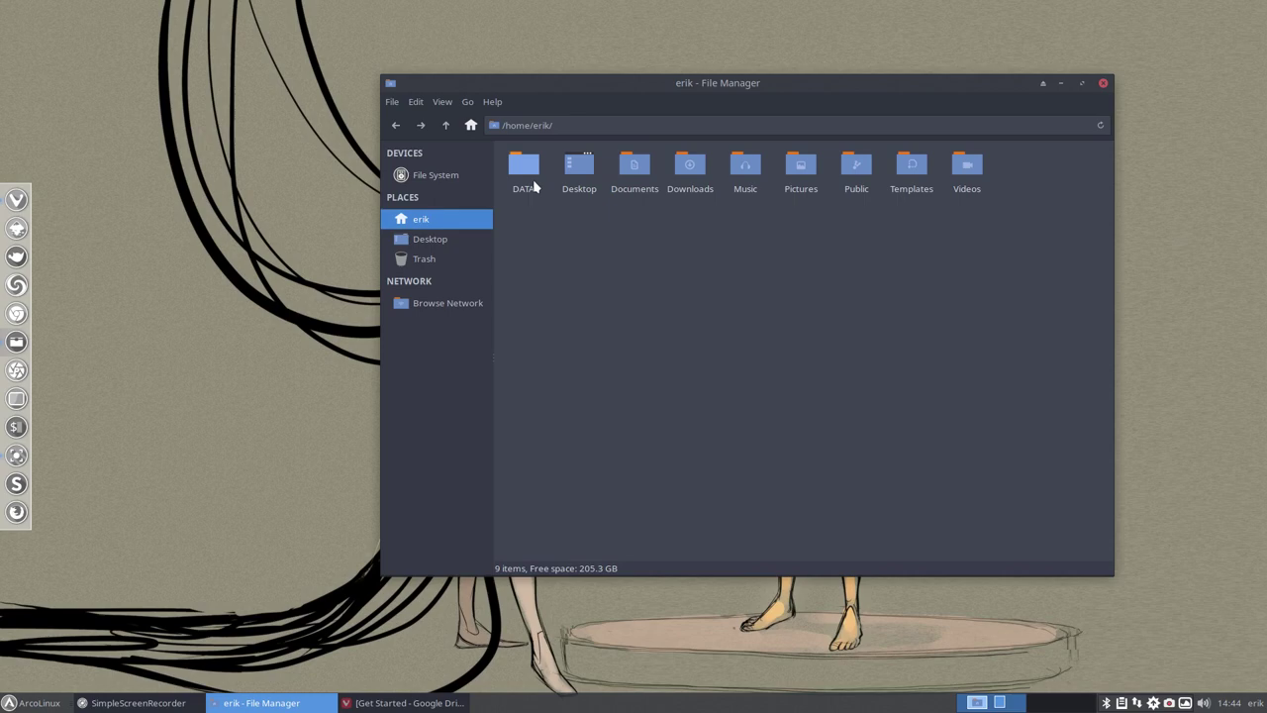
Move the arco-xfce folder out of the DATA folder into the home directory.
double_click(531, 176)
left_click(529, 178)
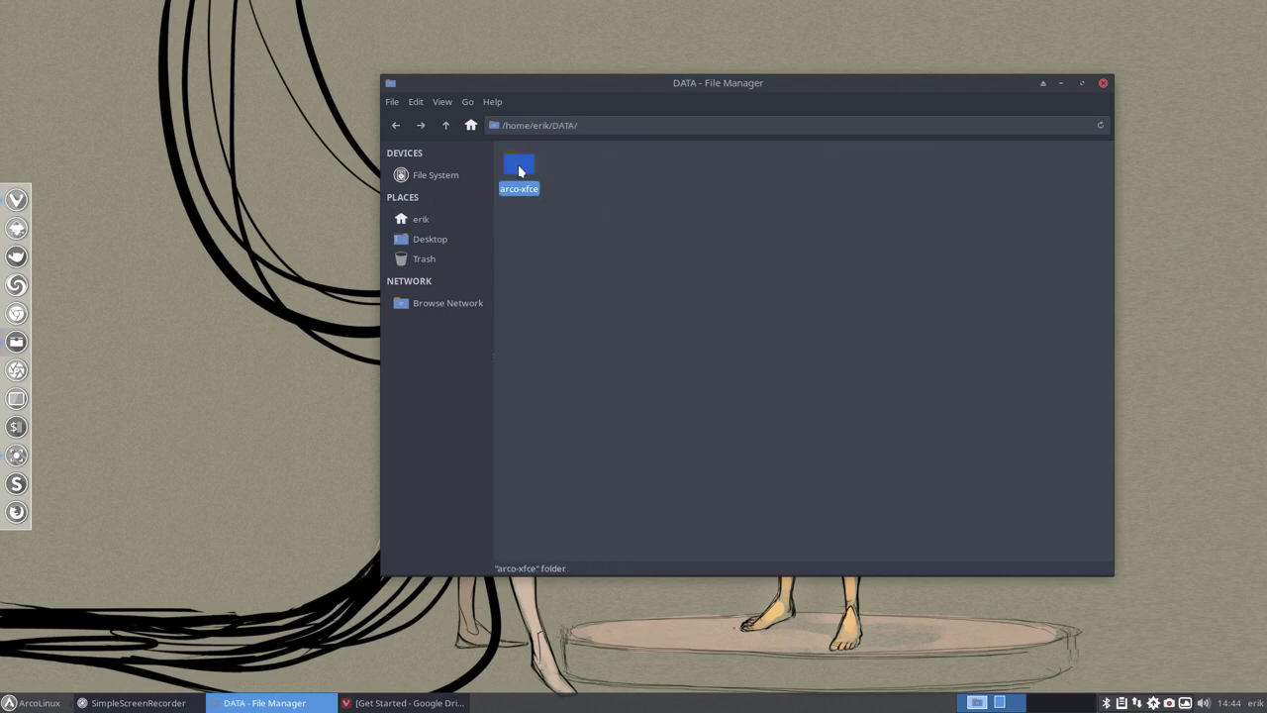
right_click(530, 178)
left_click(557, 272)
left_click(470, 125)
right_click(601, 272)
left_click(639, 326)
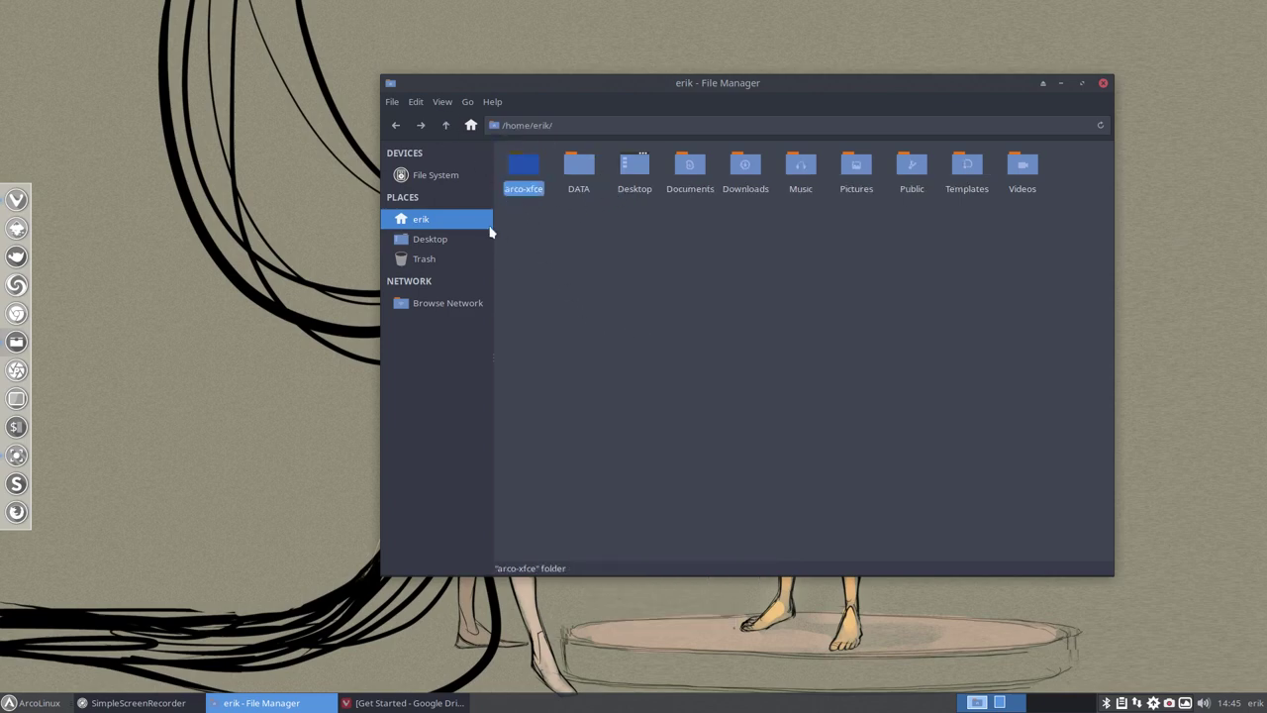
Copy the ARCOLINUX, ARCOLINUXB, ARCOLINUXD and DATA folders from Downloads/Get Started into the home directory.
double_click(746, 166)
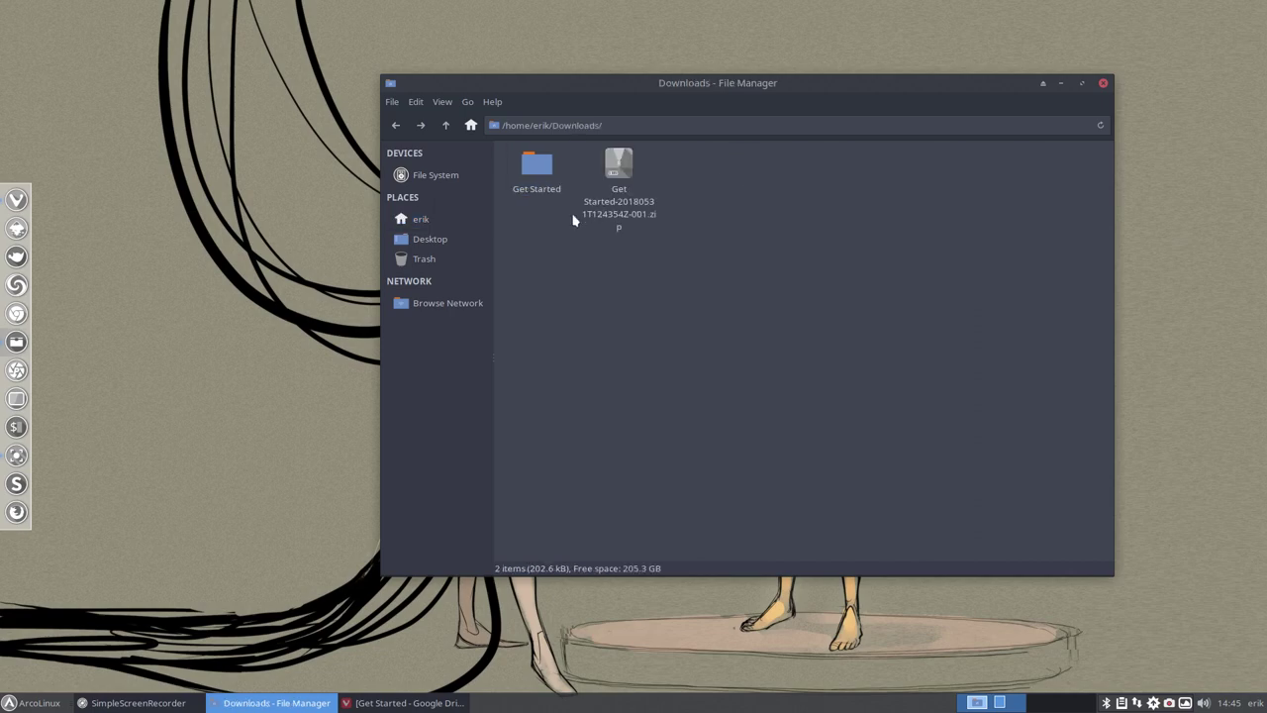
left_click(541, 166)
double_click(540, 166)
left_click_drag(523, 220, 726, 170)
right_click(725, 170)
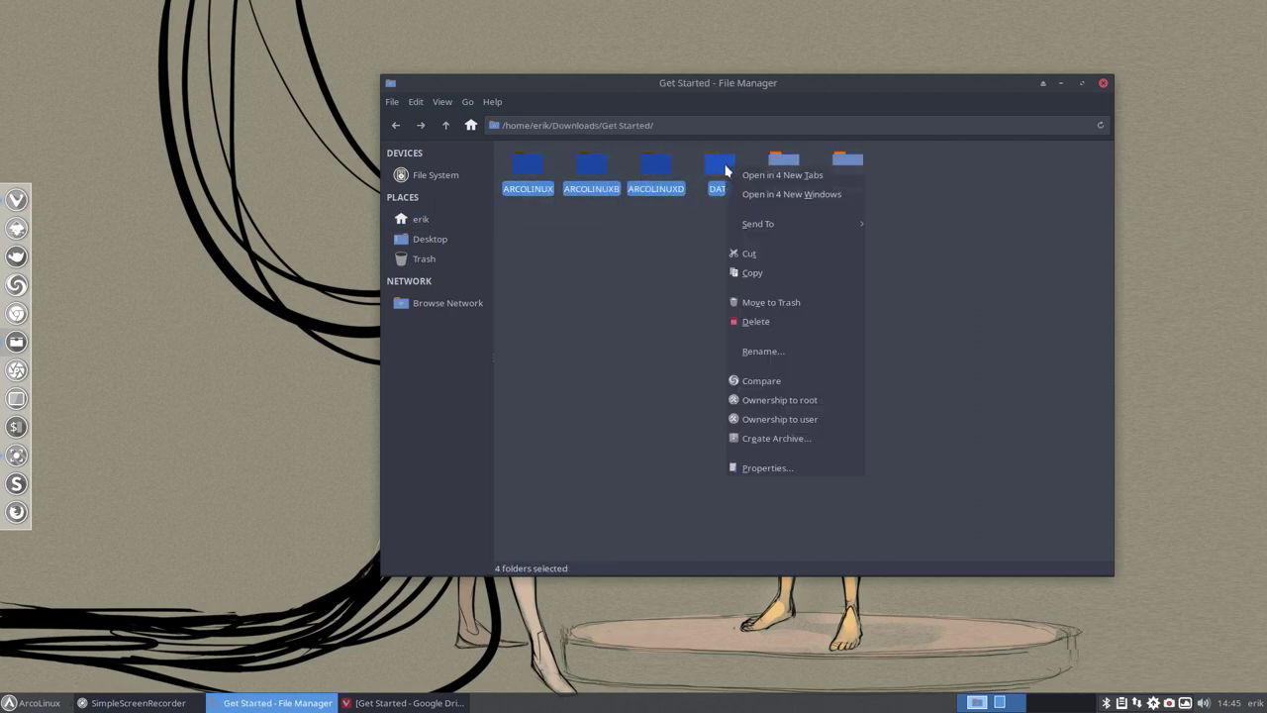
left_click(784, 269)
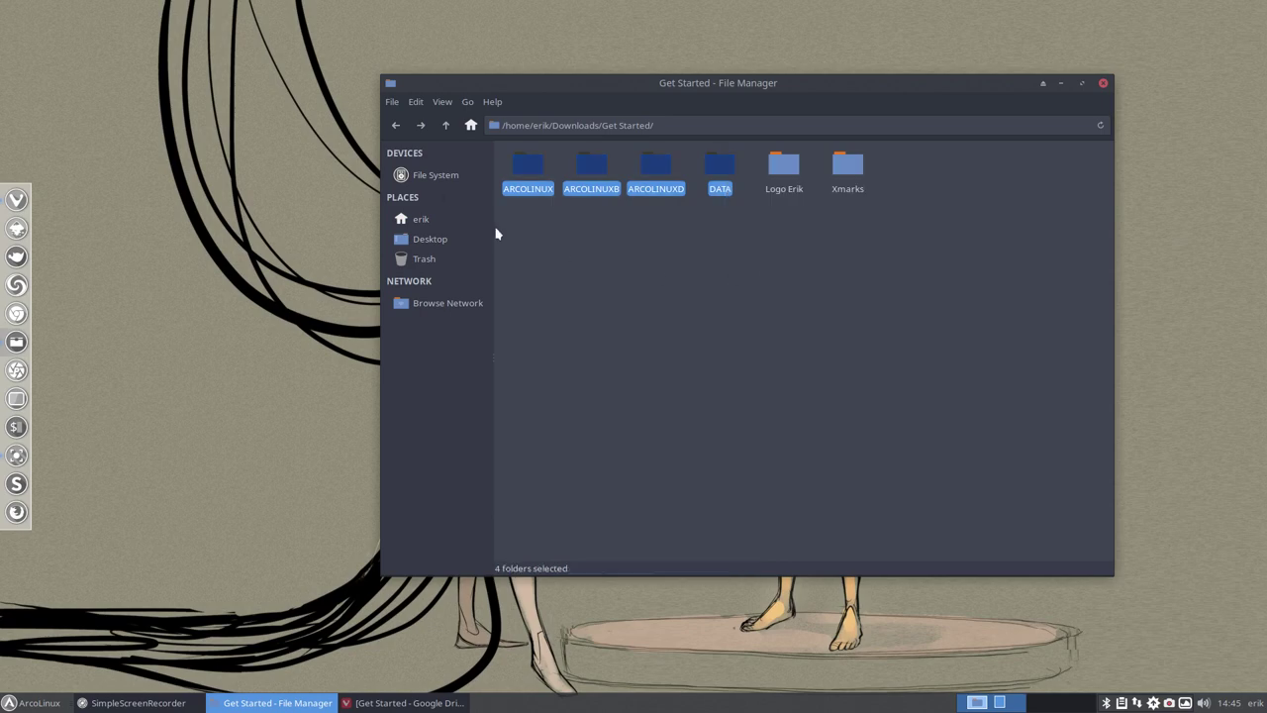
left_click(445, 125)
left_click(445, 127)
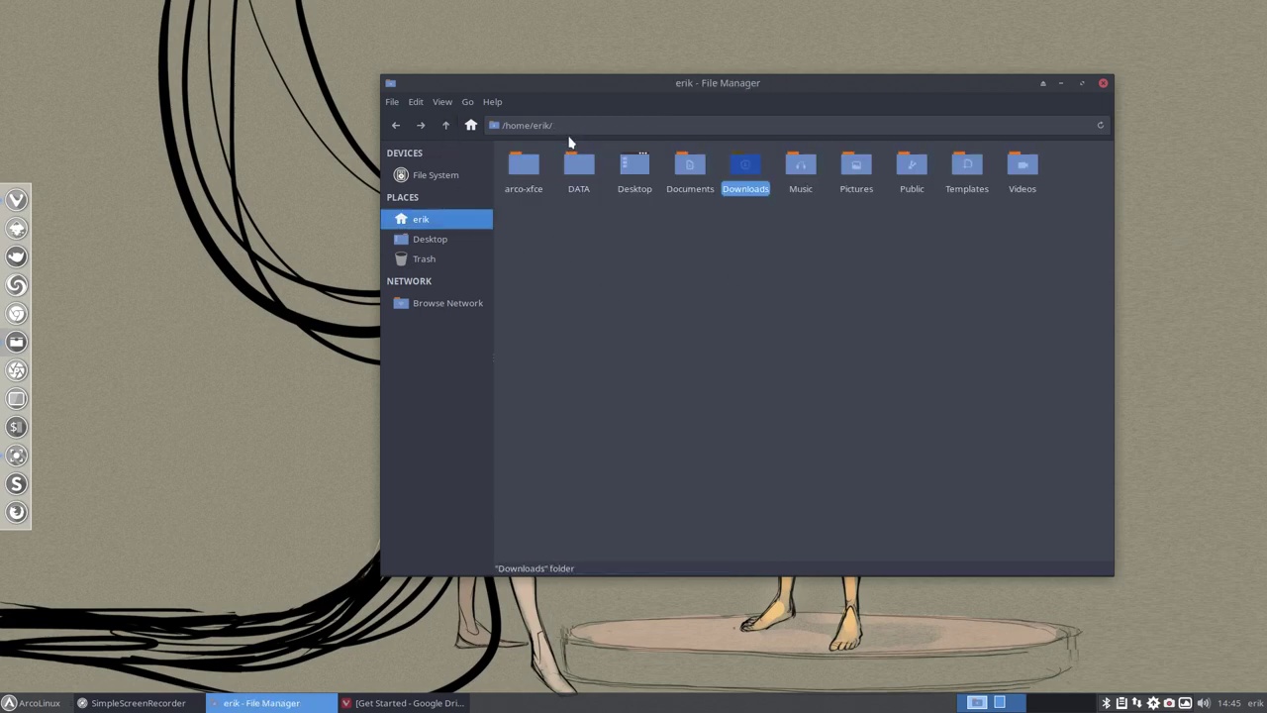
right_click(580, 302)
left_click(626, 359)
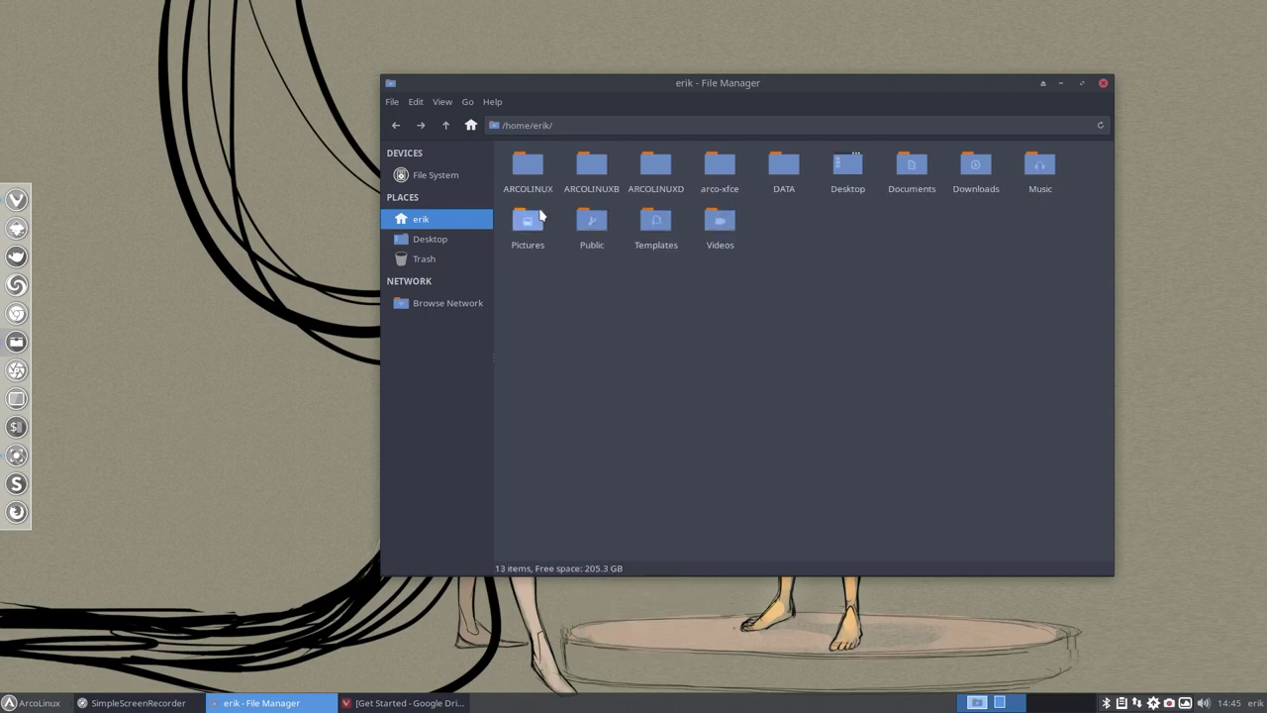
Move the arco-xfce folder from the home directory into the ARCOLINUXD folder.
left_click(529, 171)
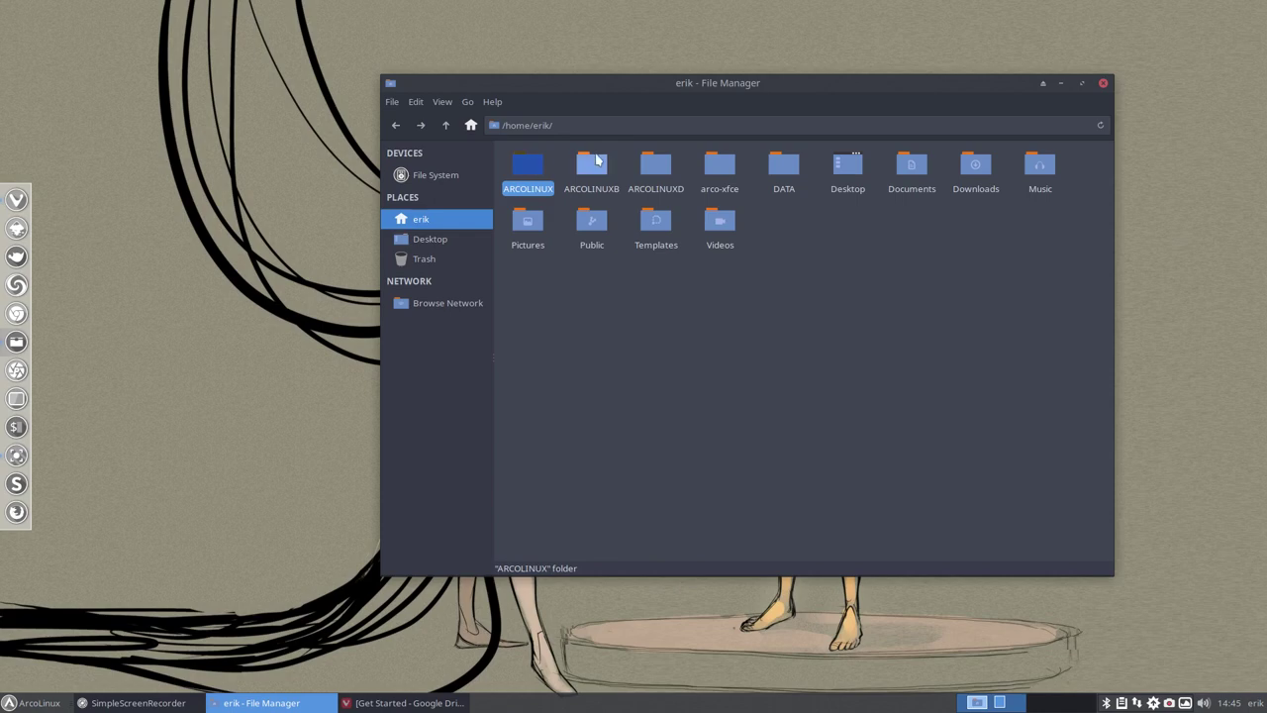
left_click(597, 174)
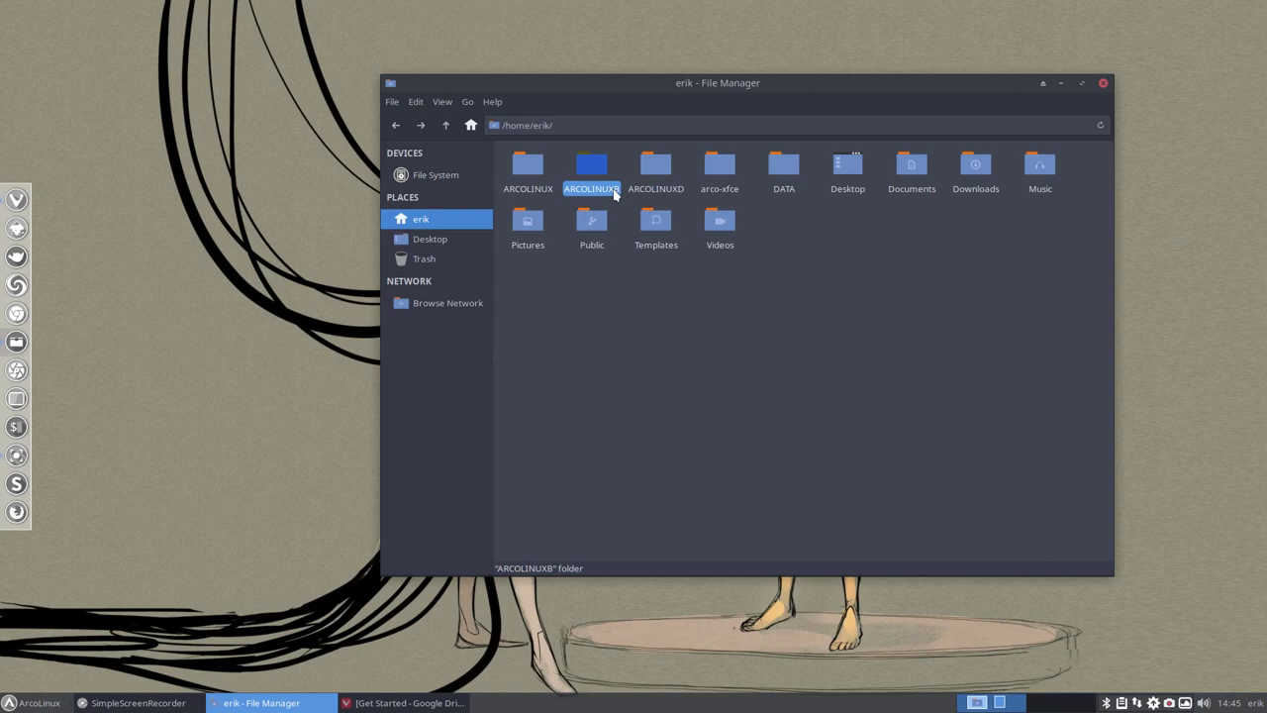
left_click(653, 172)
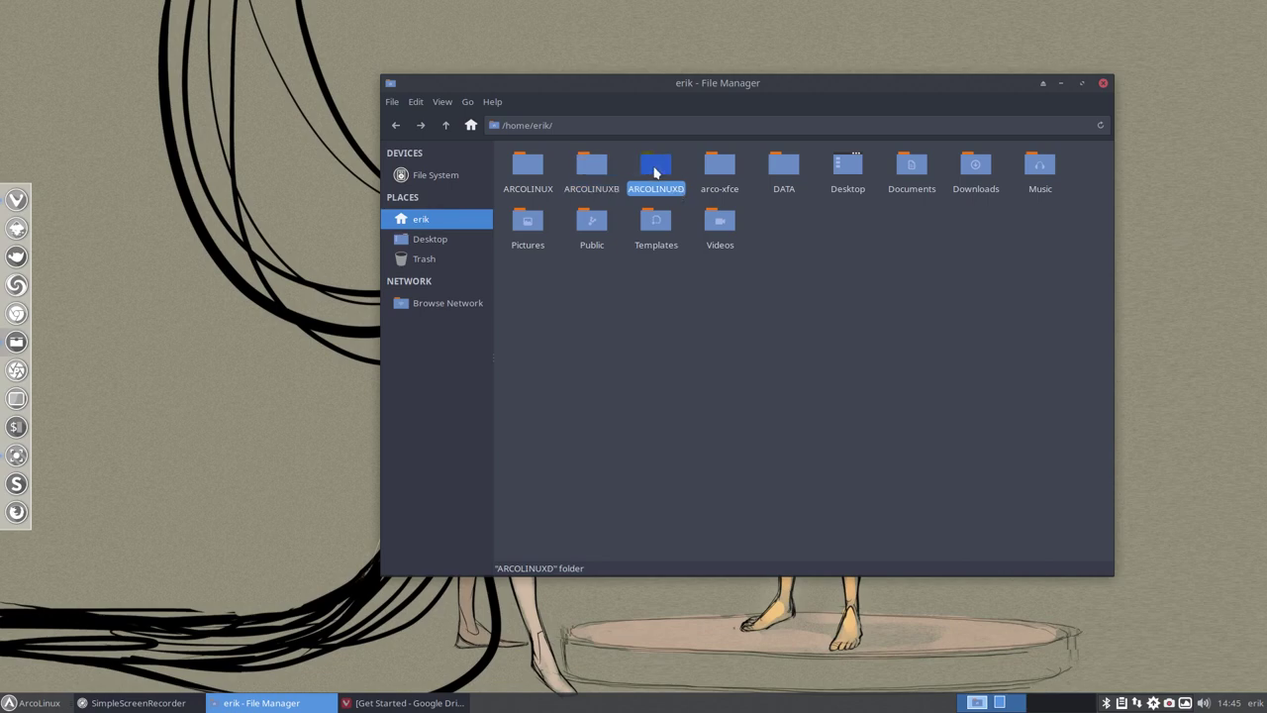
left_click_drag(653, 172, 719, 164)
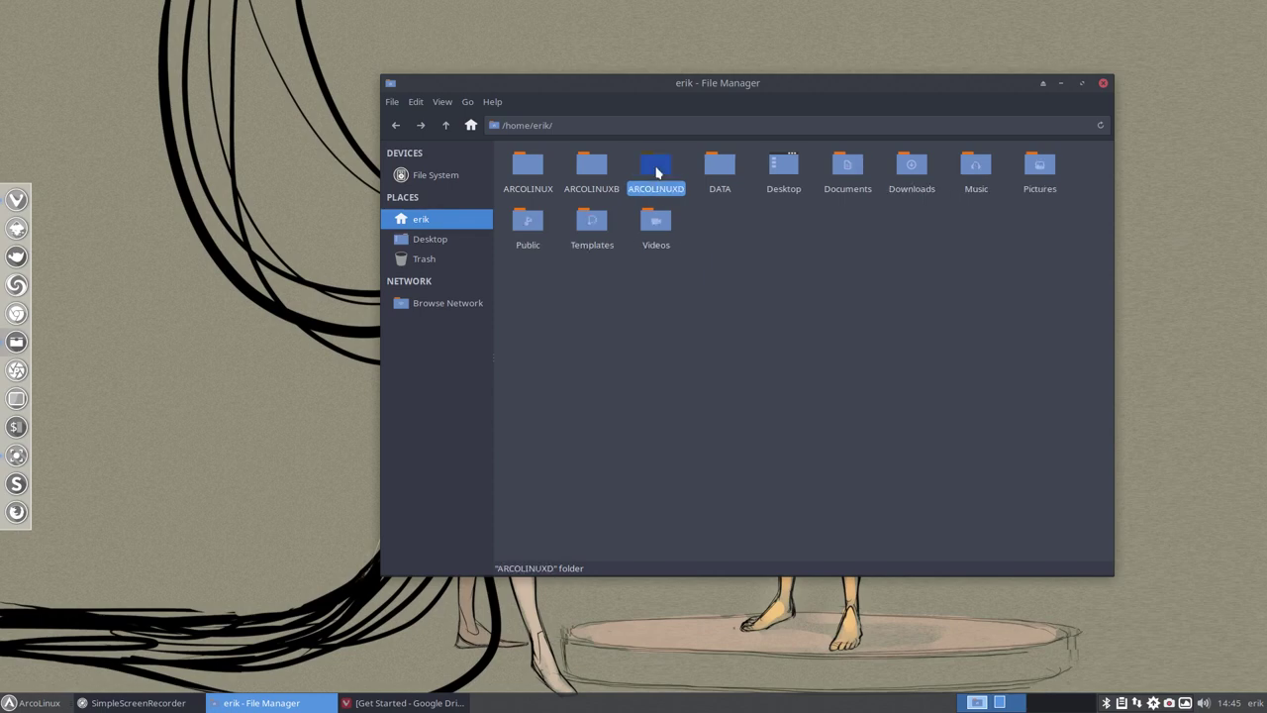
Open the DATA folder in the home directory and make the update-data-gits-v5.sh script executable.
left_click(722, 170)
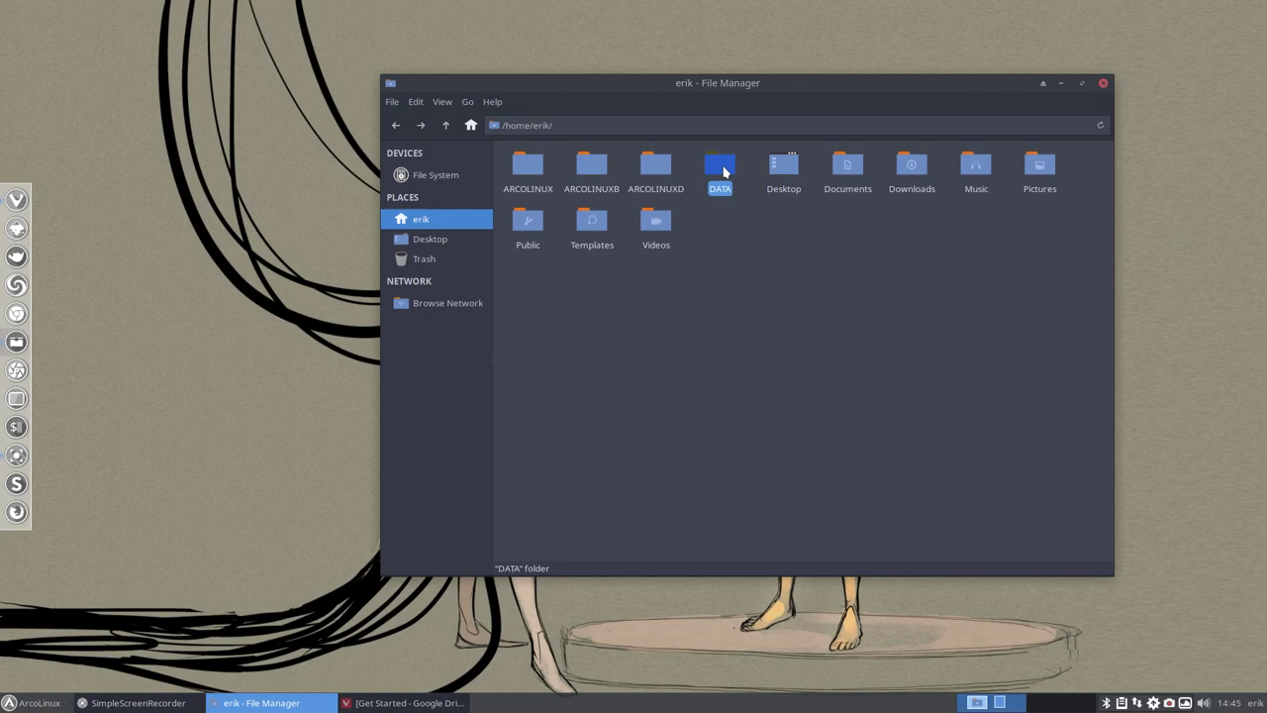
double_click(722, 170)
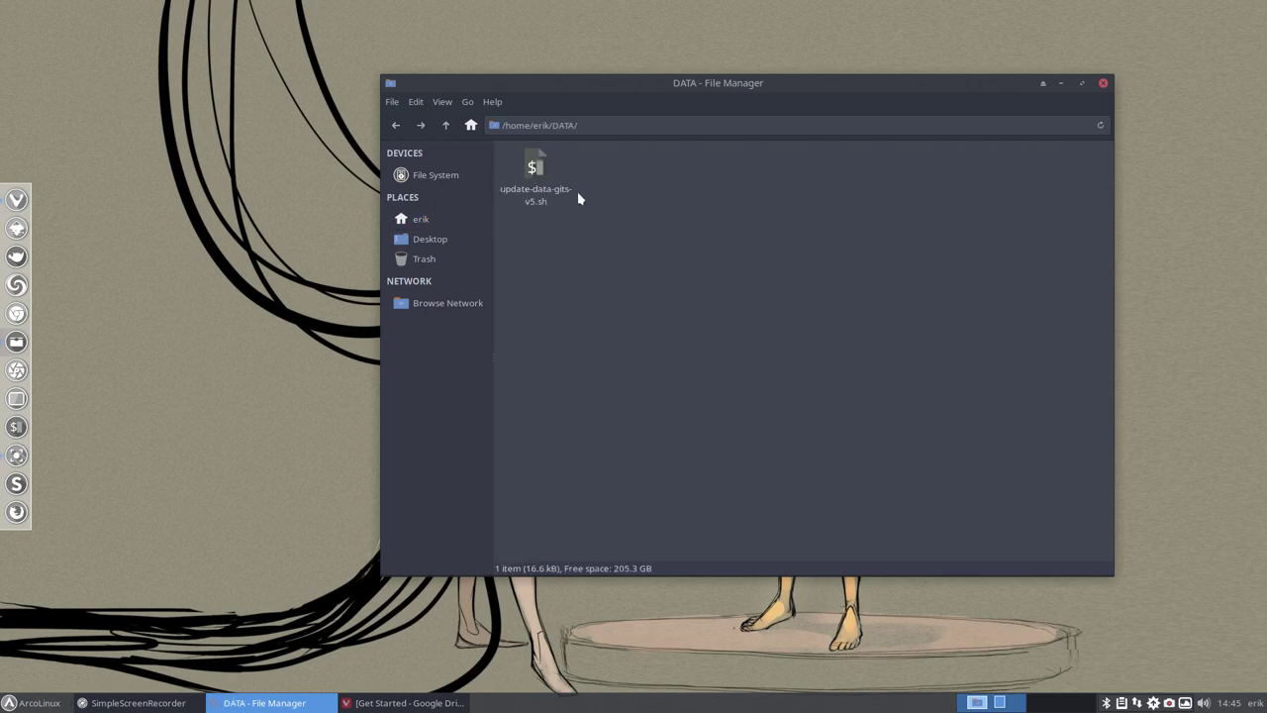
right_click(535, 170)
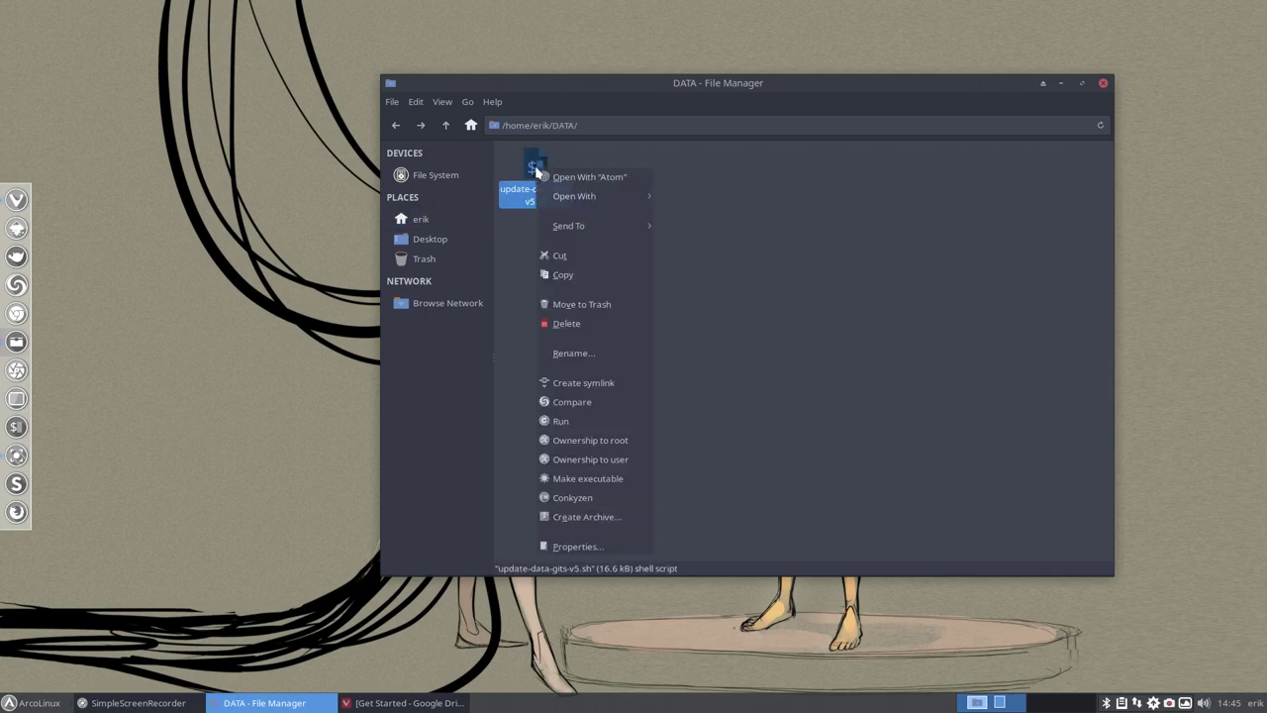
left_click(588, 480)
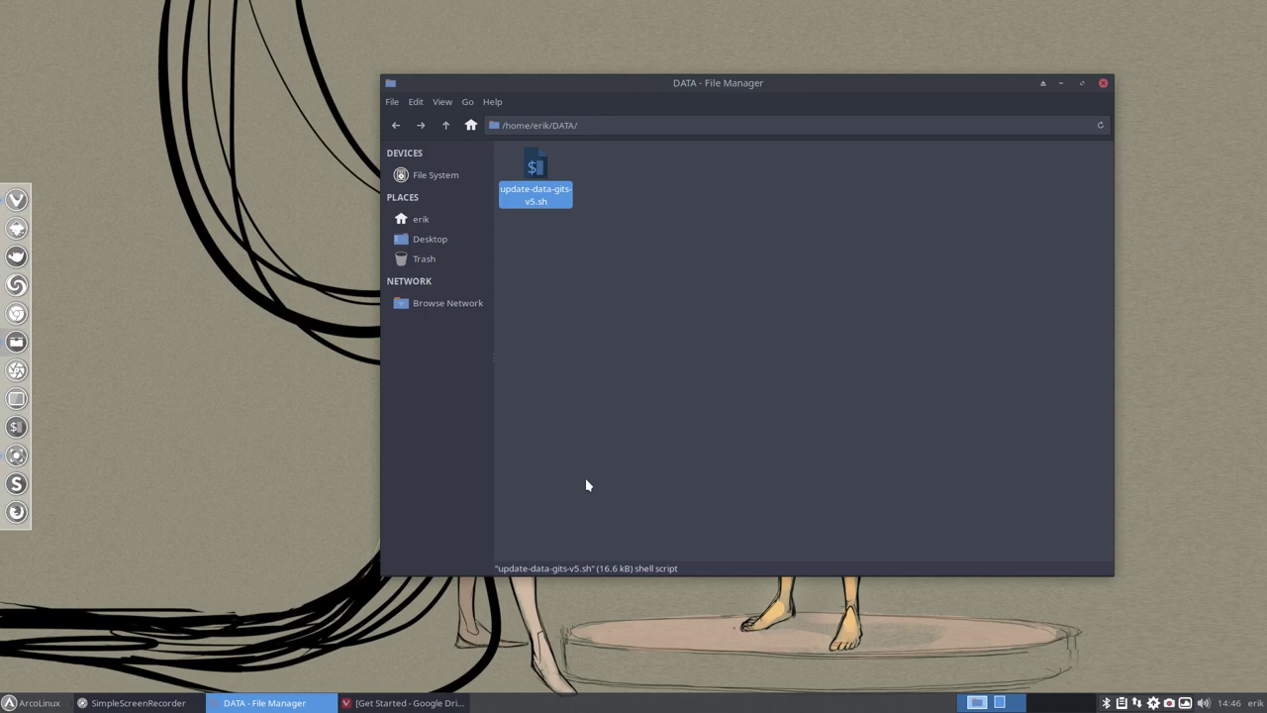
Open a terminal in the DATA folder and run ./update-data-gits-v5.sh to clone the repositories.
right_click(610, 264)
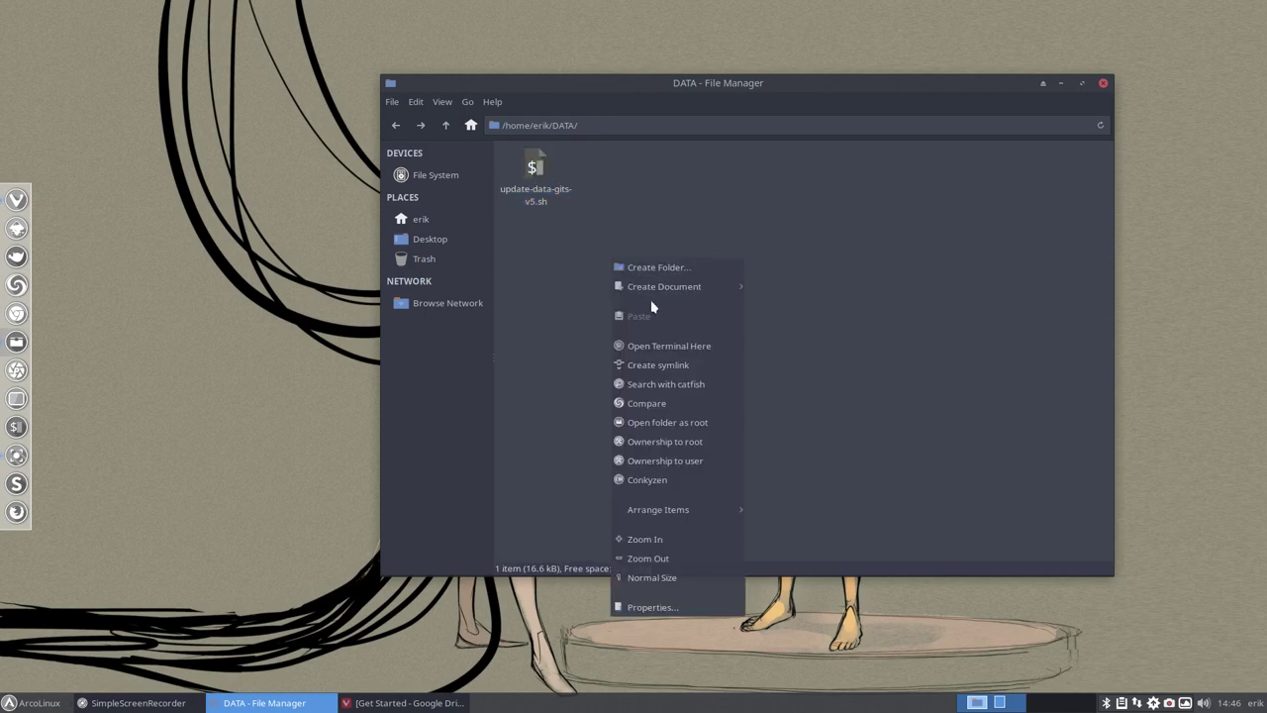
left_click(686, 348)
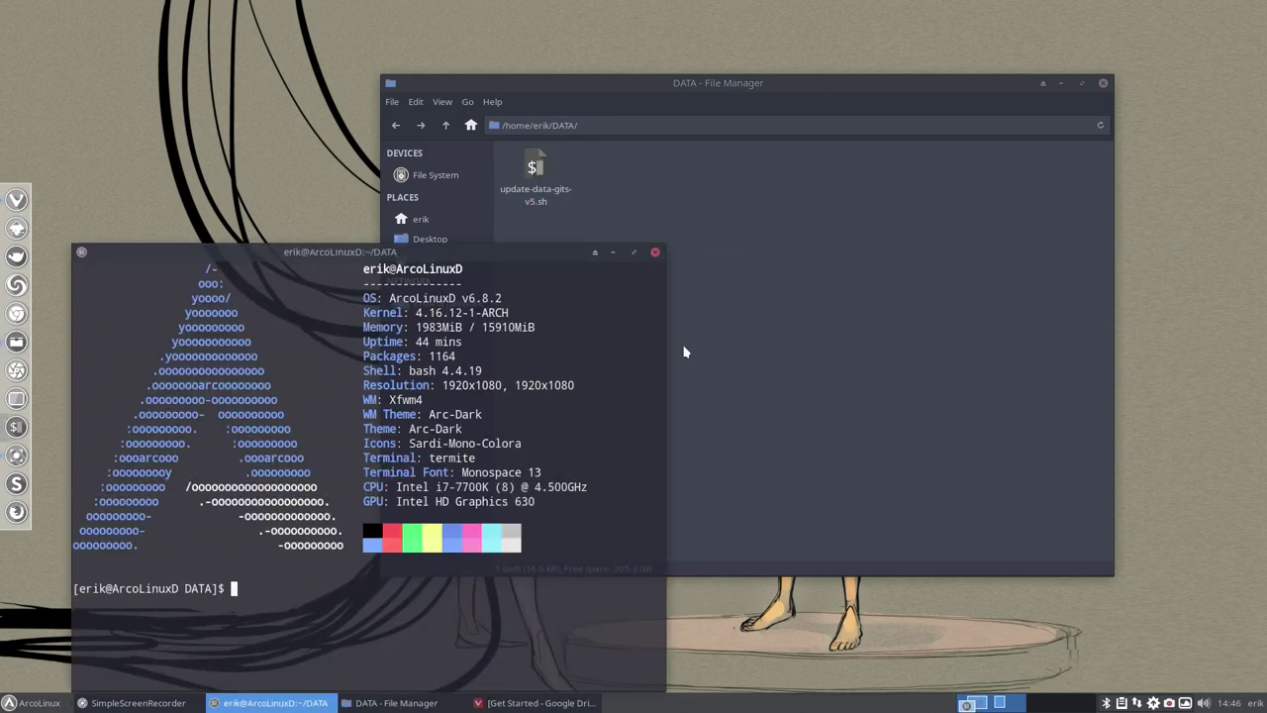
type("./up")
key("Tab")
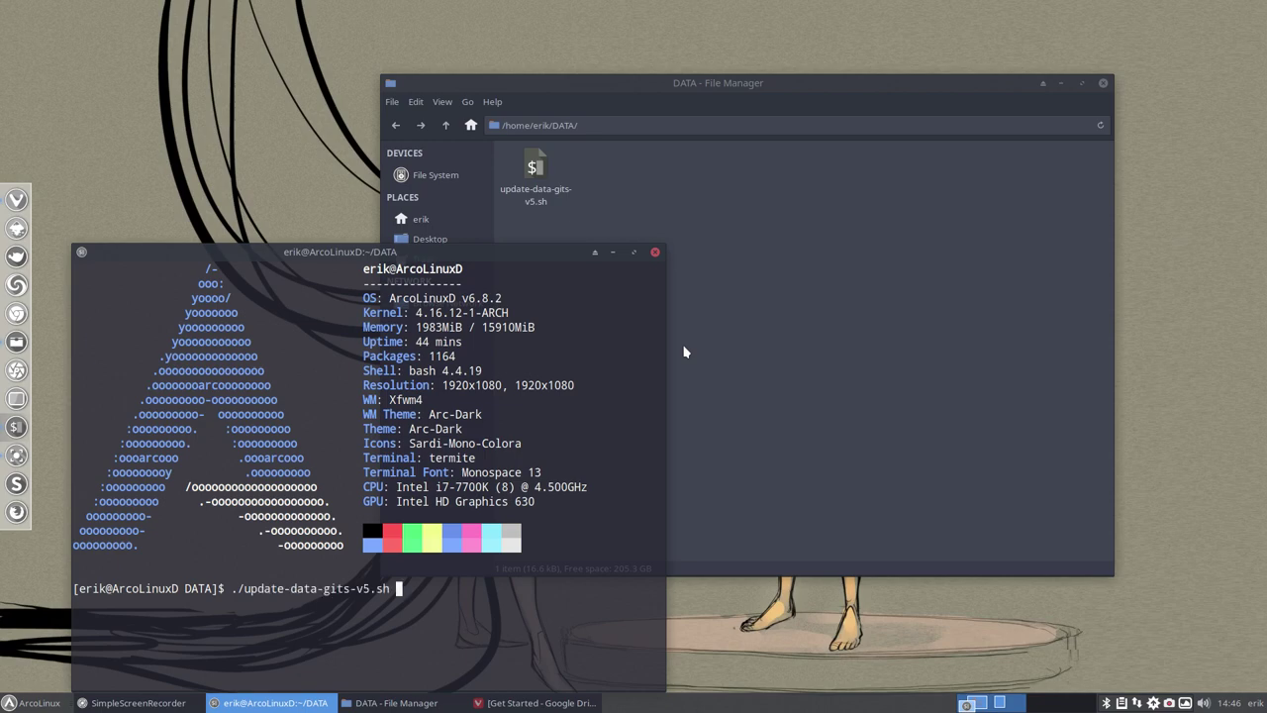
key("Return")
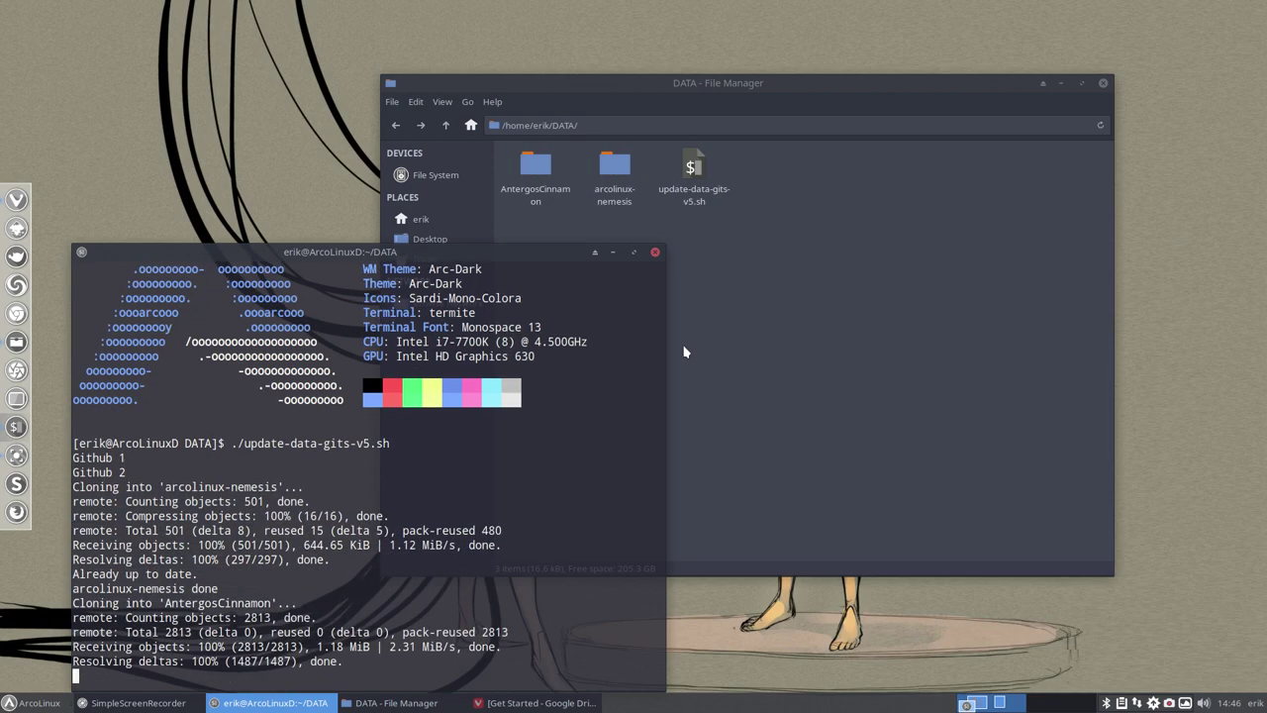
Move the terminal and file manager windows apart to view the cloning output alongside the DATA folder.
left_click_drag(554, 265, 1103, 263)
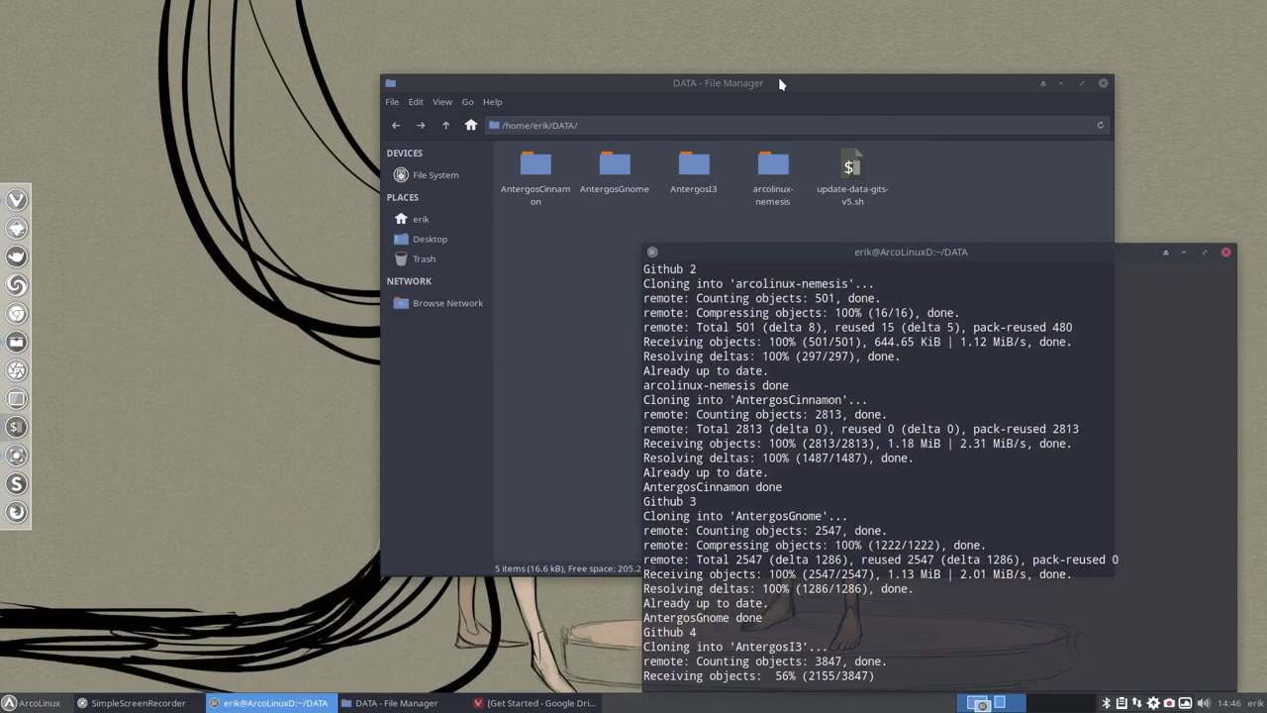
left_click_drag(767, 87, 529, 33)
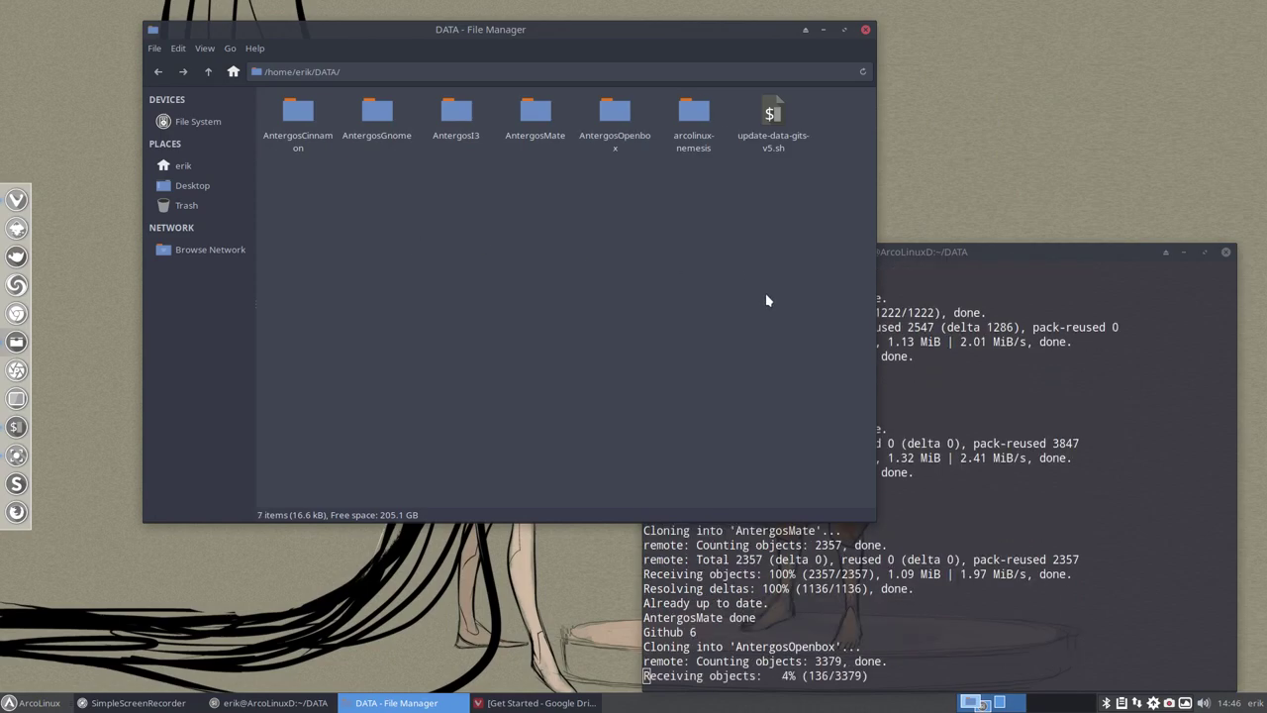
left_click(1028, 255)
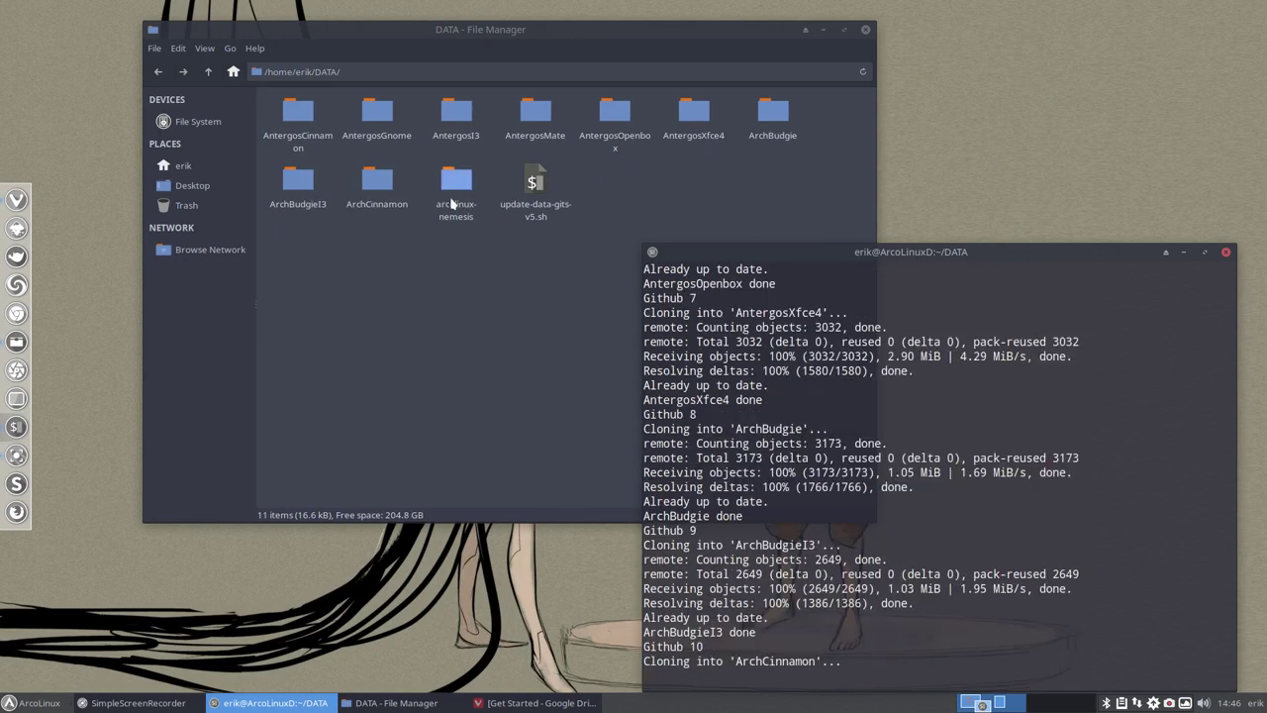
Run ./000-use-all-cores-makepkg-conf-v1.sh from a terminal in the arcolinux-nemesis folder, and enter the sudo password.
double_click(453, 203)
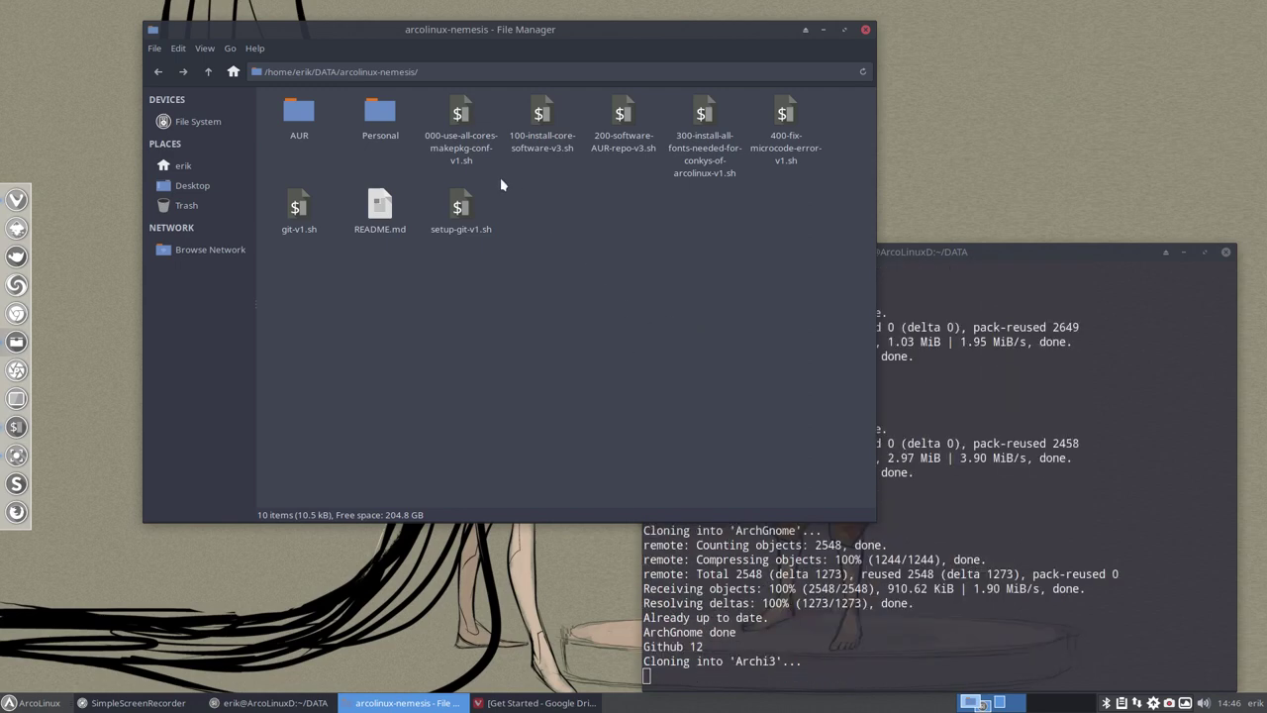
left_click(463, 114)
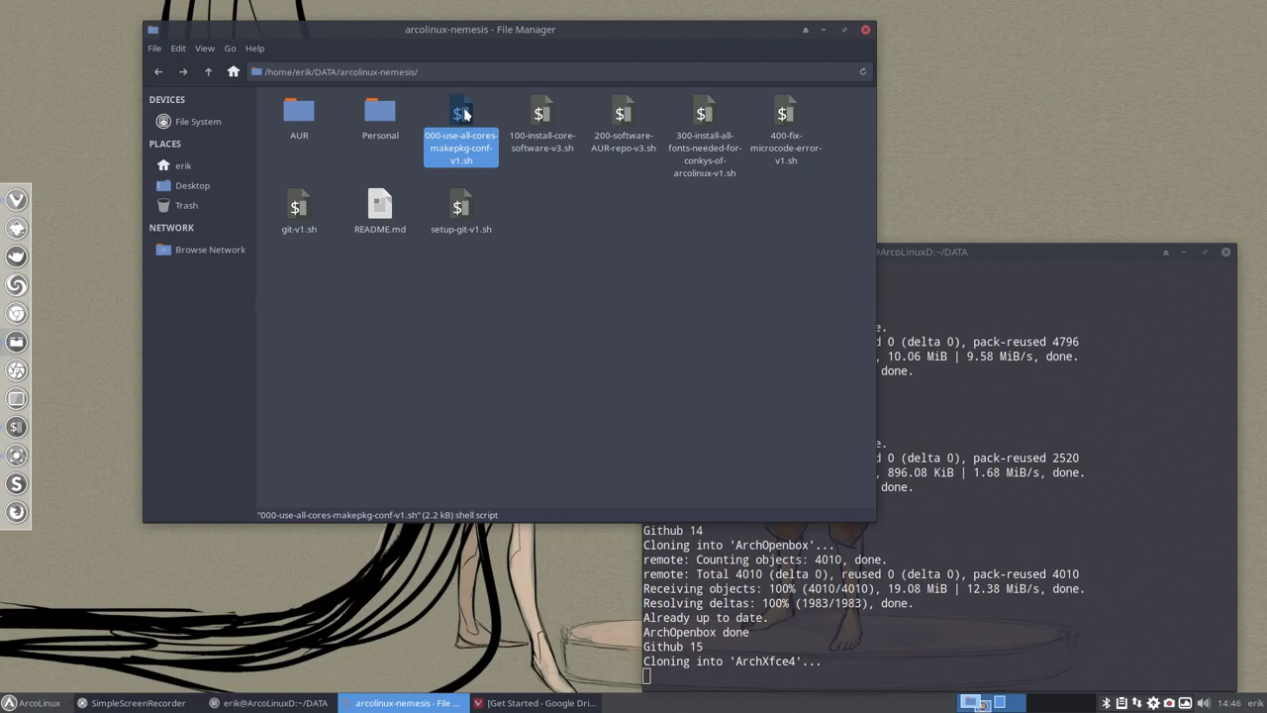
right_click(484, 319)
left_click(515, 398)
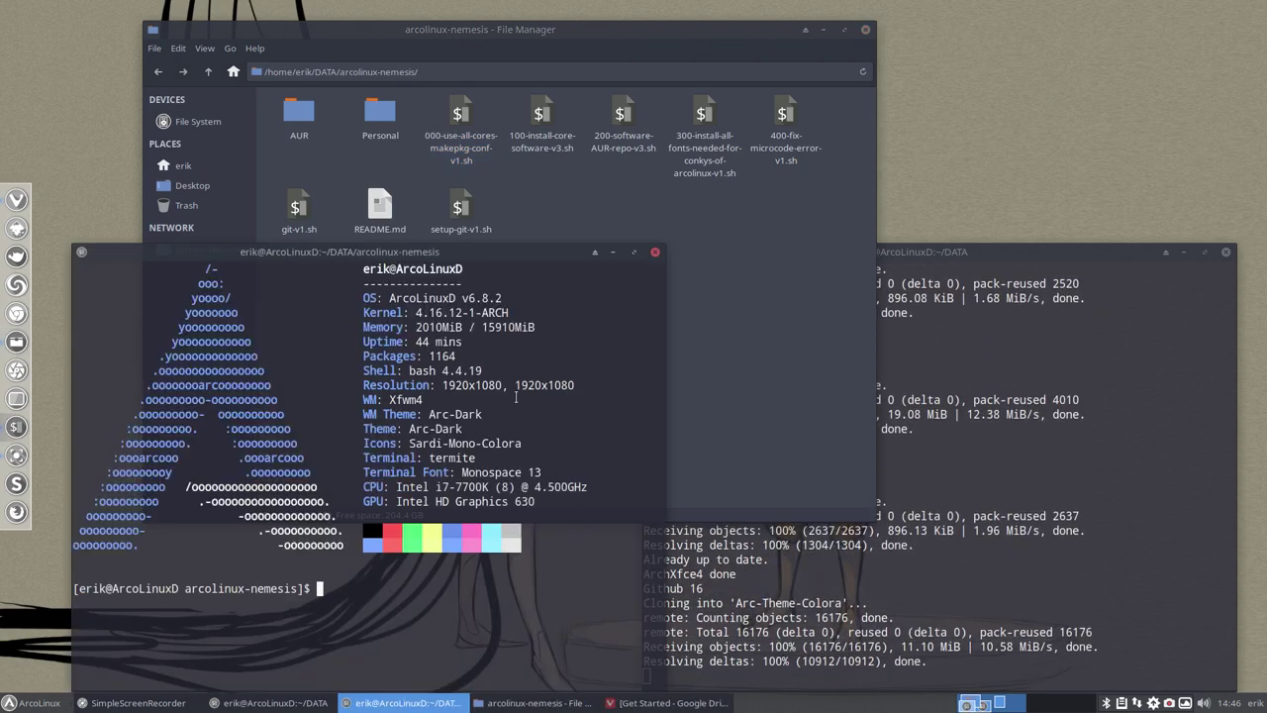
type("./0")
key("Tab")
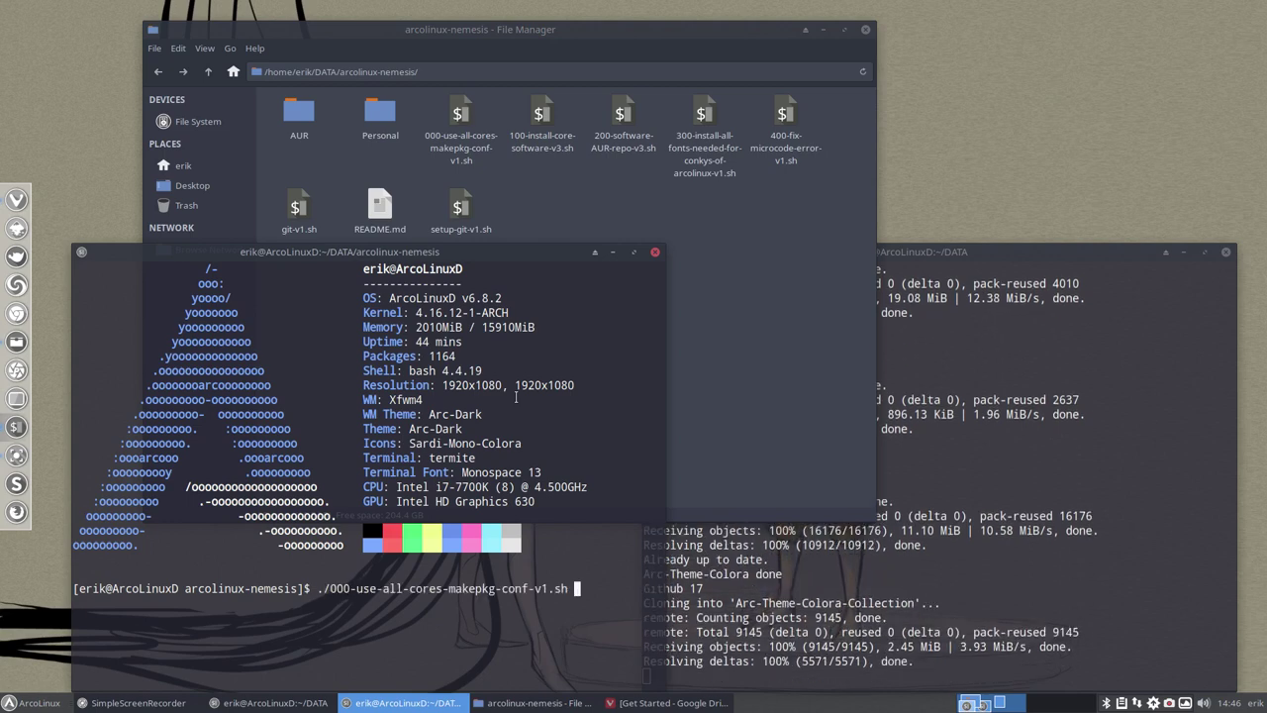
key("Return")
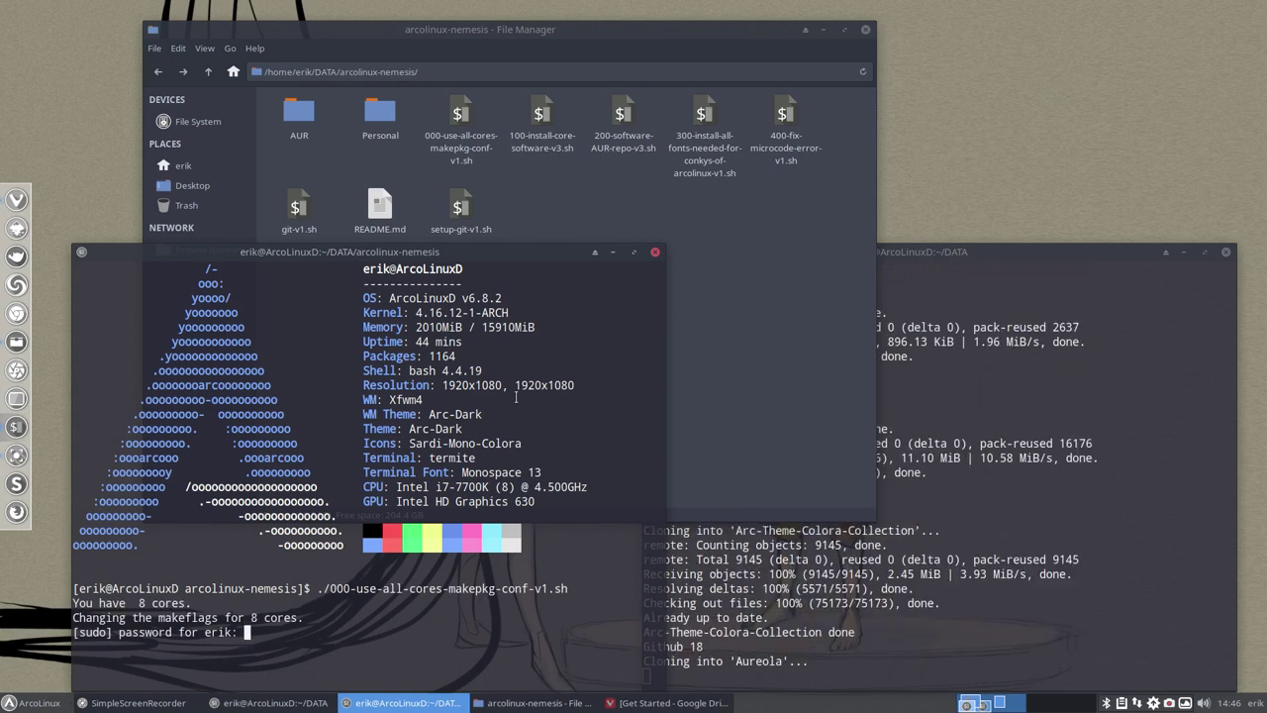
key("Return")
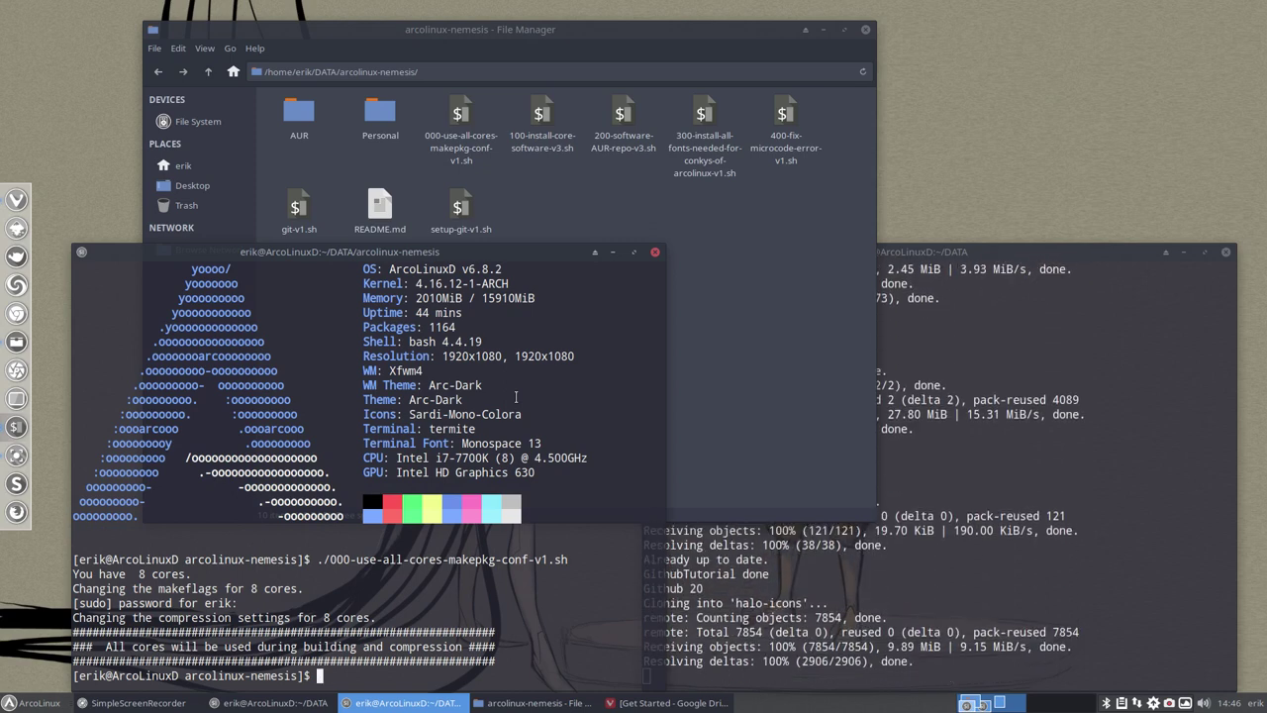
Run ./100-install-core-software-v3.sh in the arcolinux-nemesis terminal to install the core software.
type("./1")
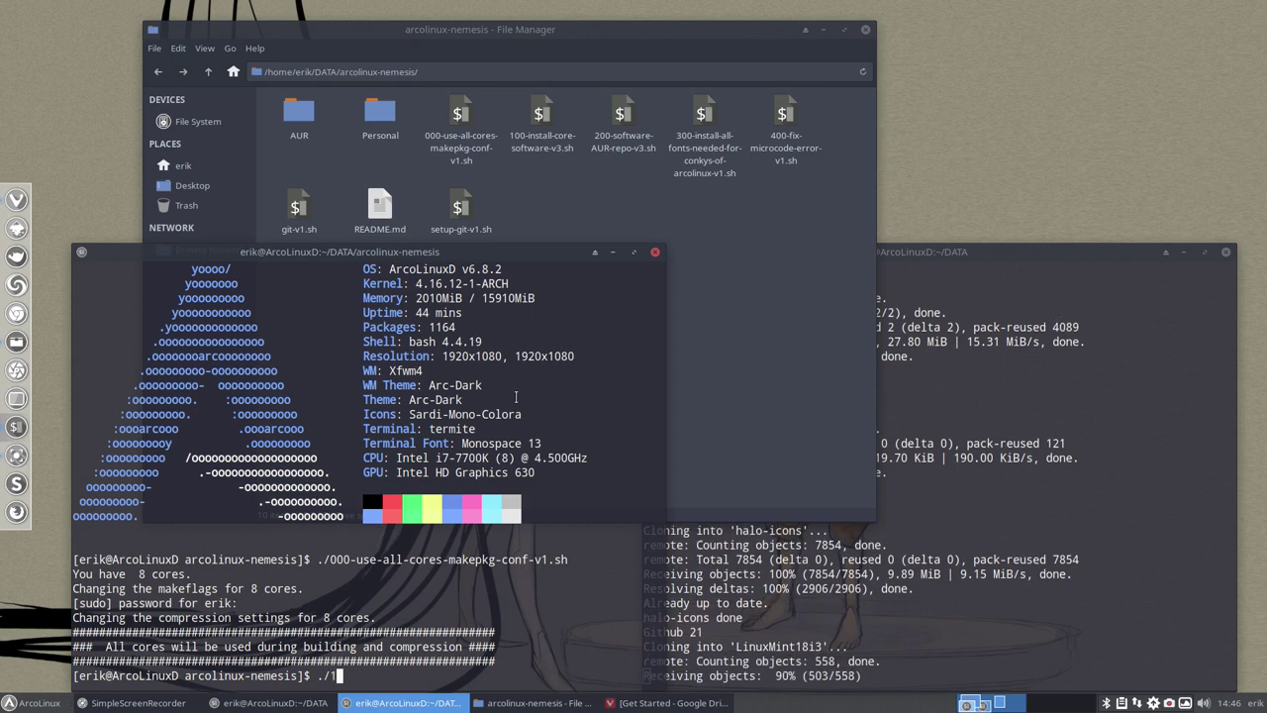
key("Tab")
key("Return")
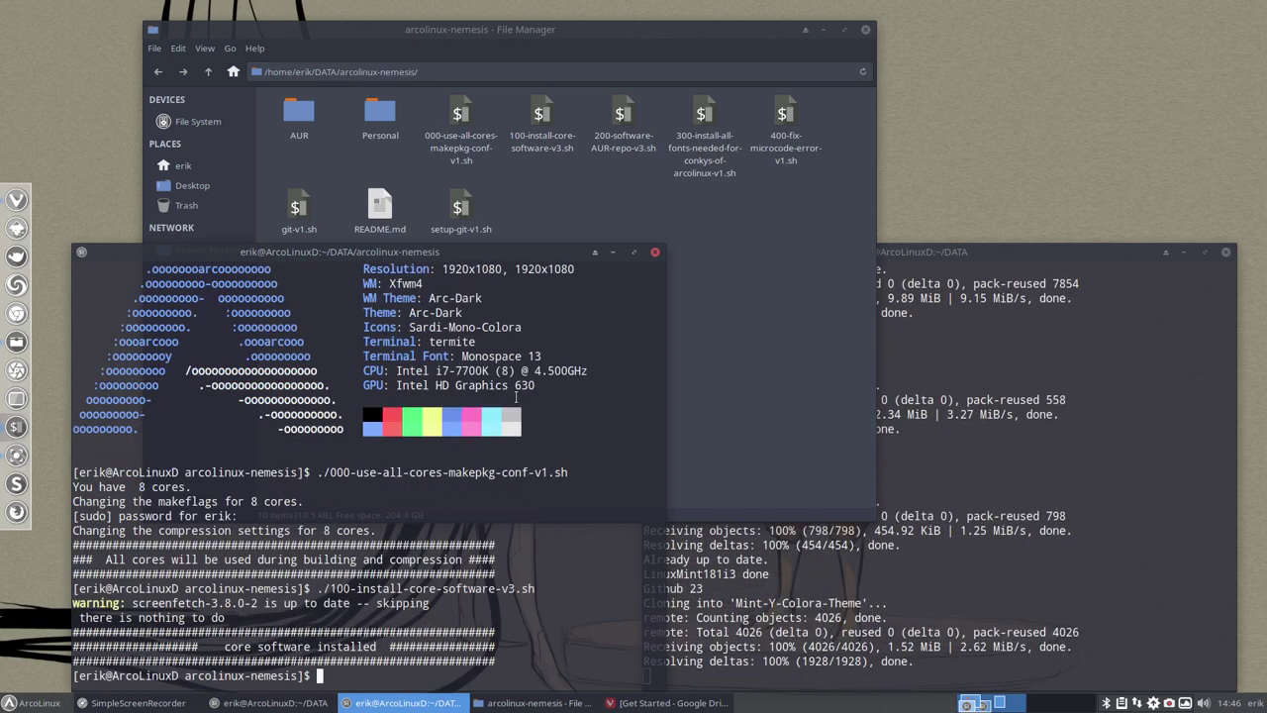
Run ./200-software-AUR-repo-v3.sh in the arcolinux-nemesis terminal to install the AUR software.
type("./")
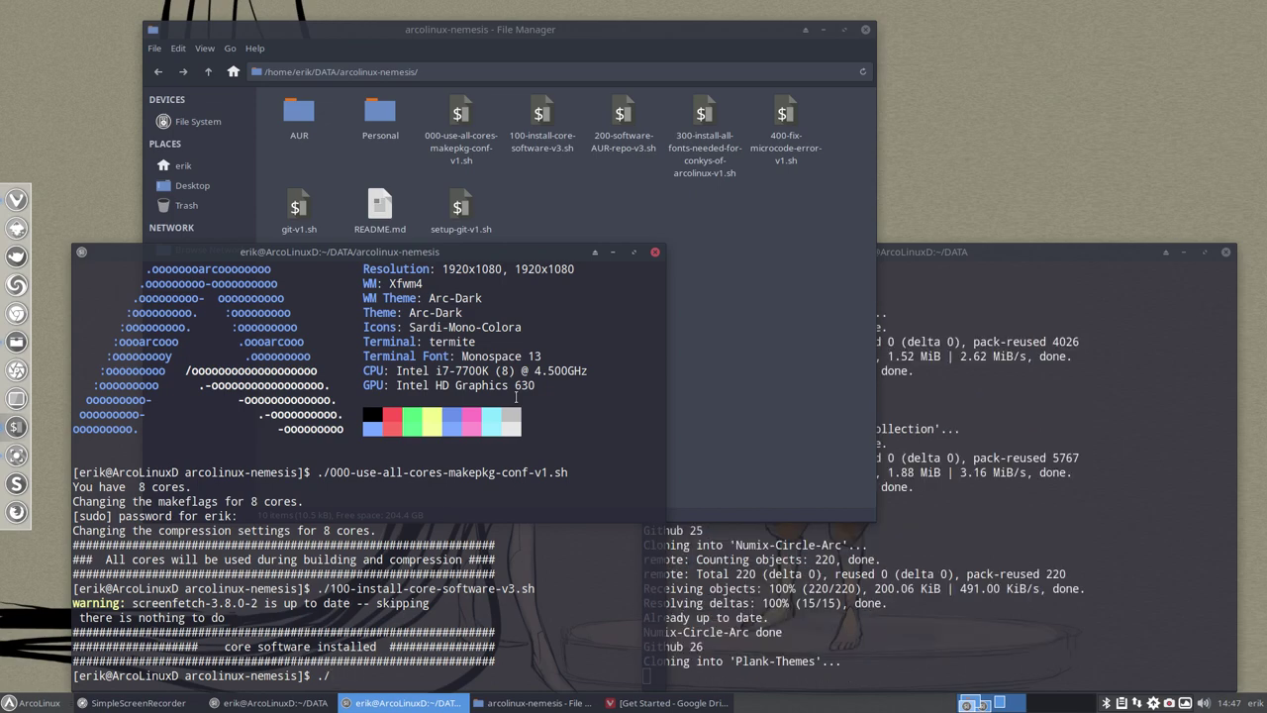
type("200")
key("Tab")
key("Return")
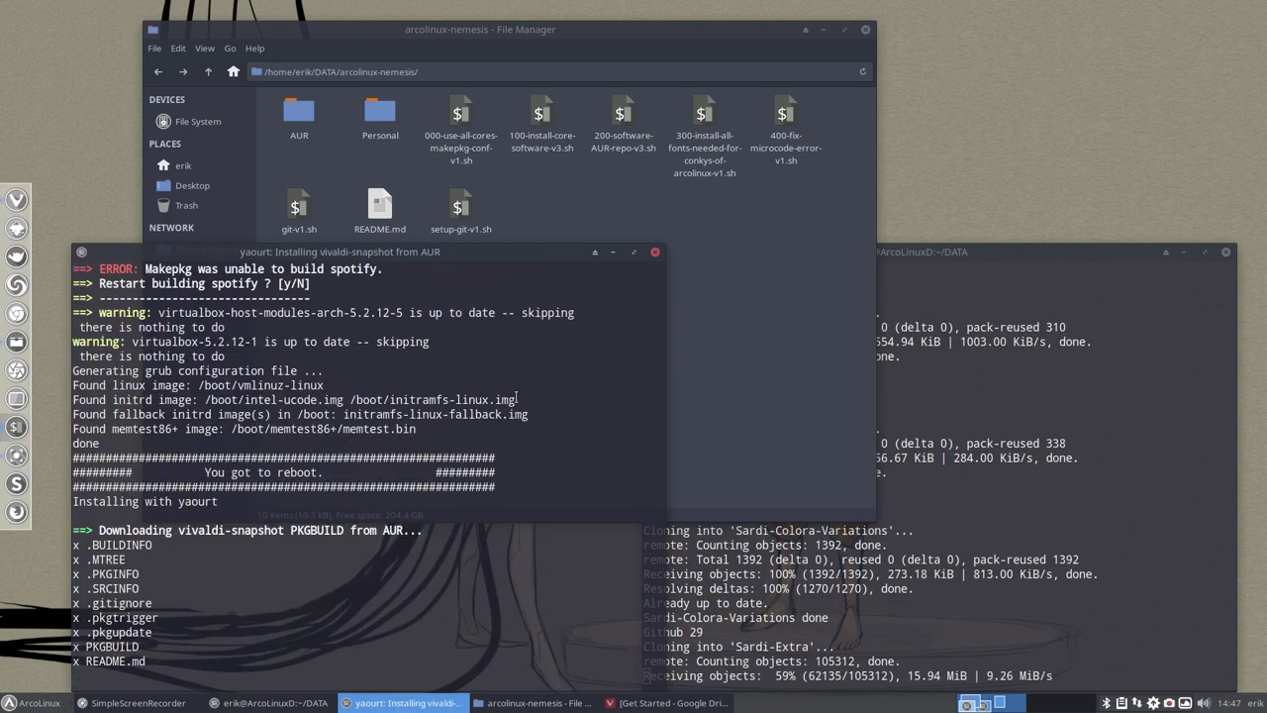
Rearrange the installation terminal and file manager to uncover the script files, and bring the DATA cloning terminal to the front.
left_click_drag(391, 255, 745, 56)
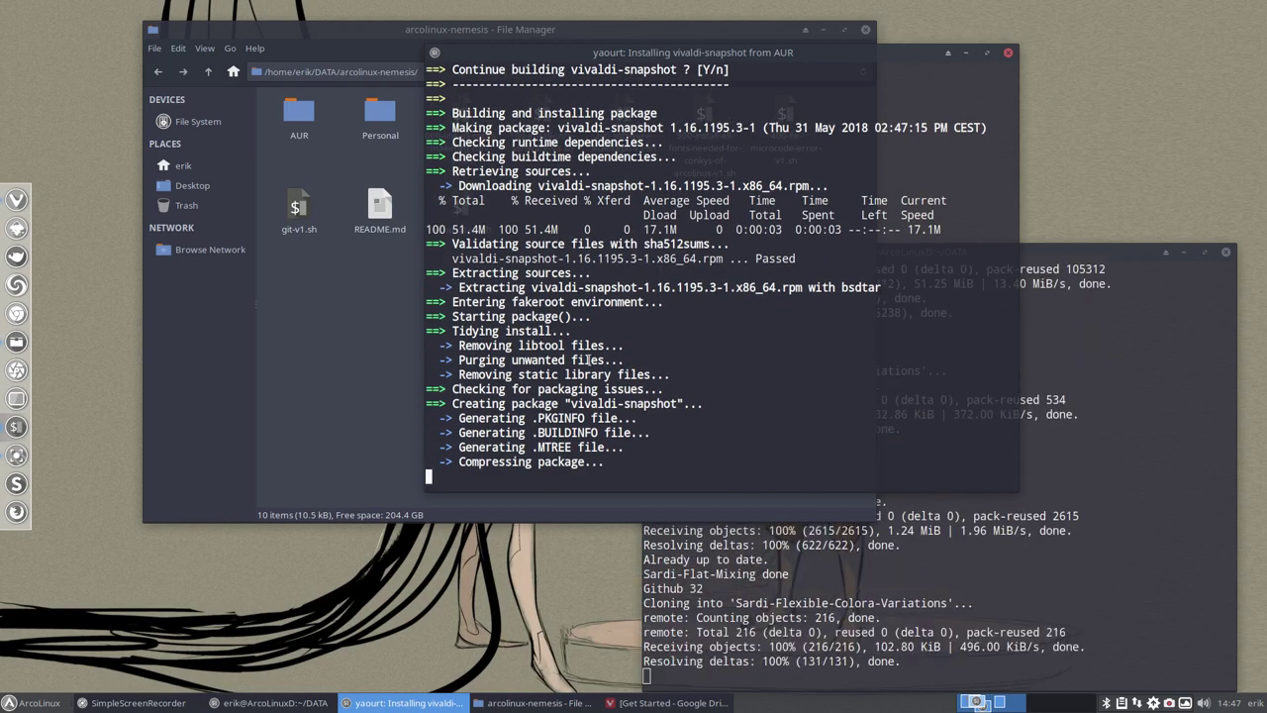
left_click_drag(679, 52, 734, 285)
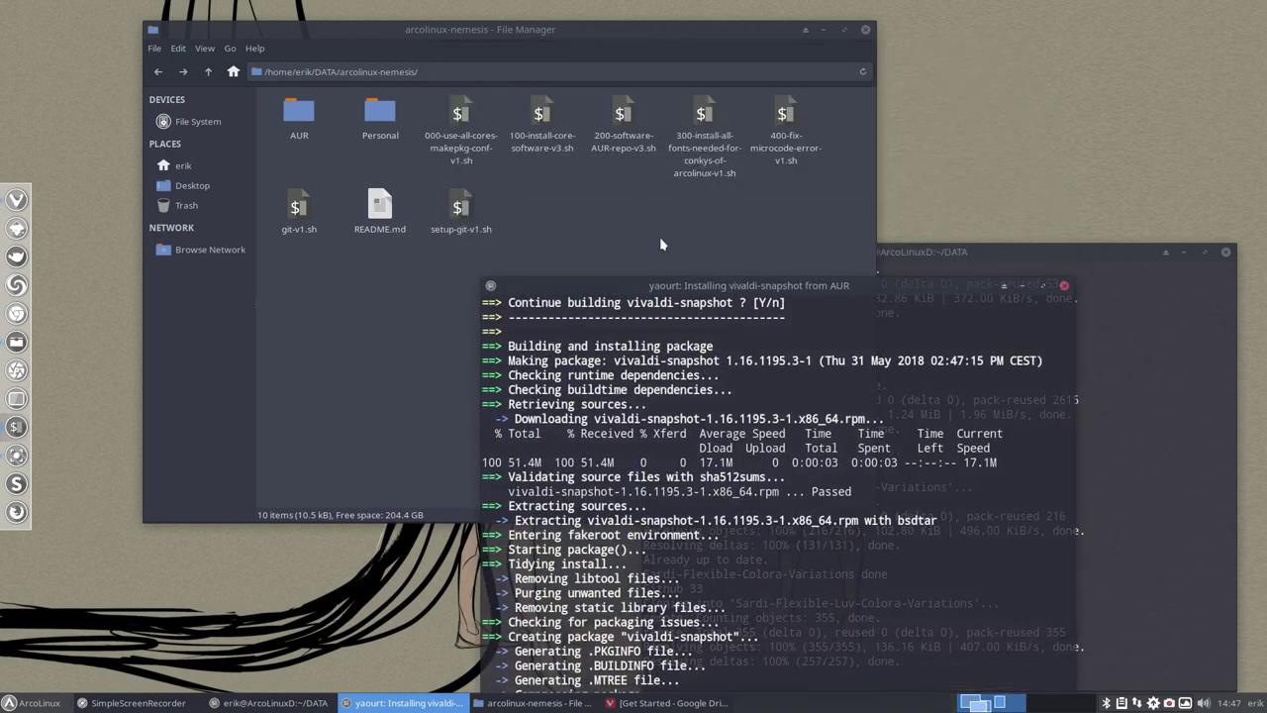
left_click(615, 149)
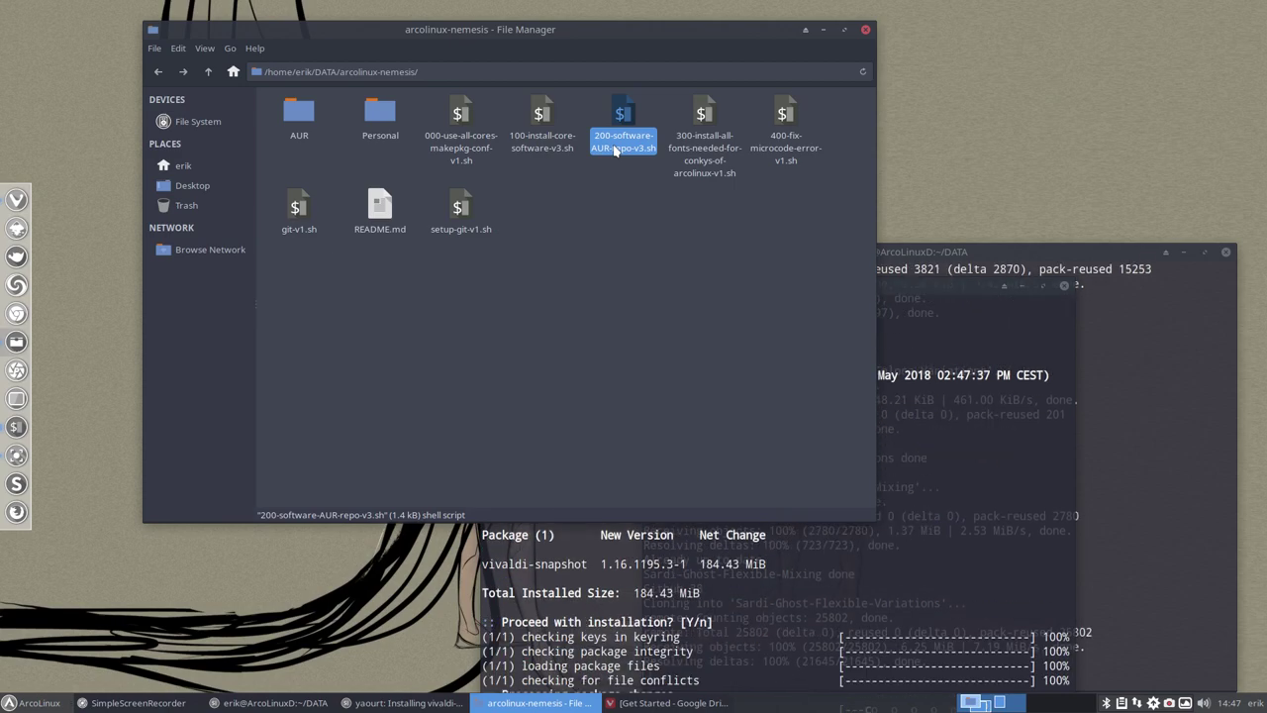
left_click_drag(518, 28, 475, 25)
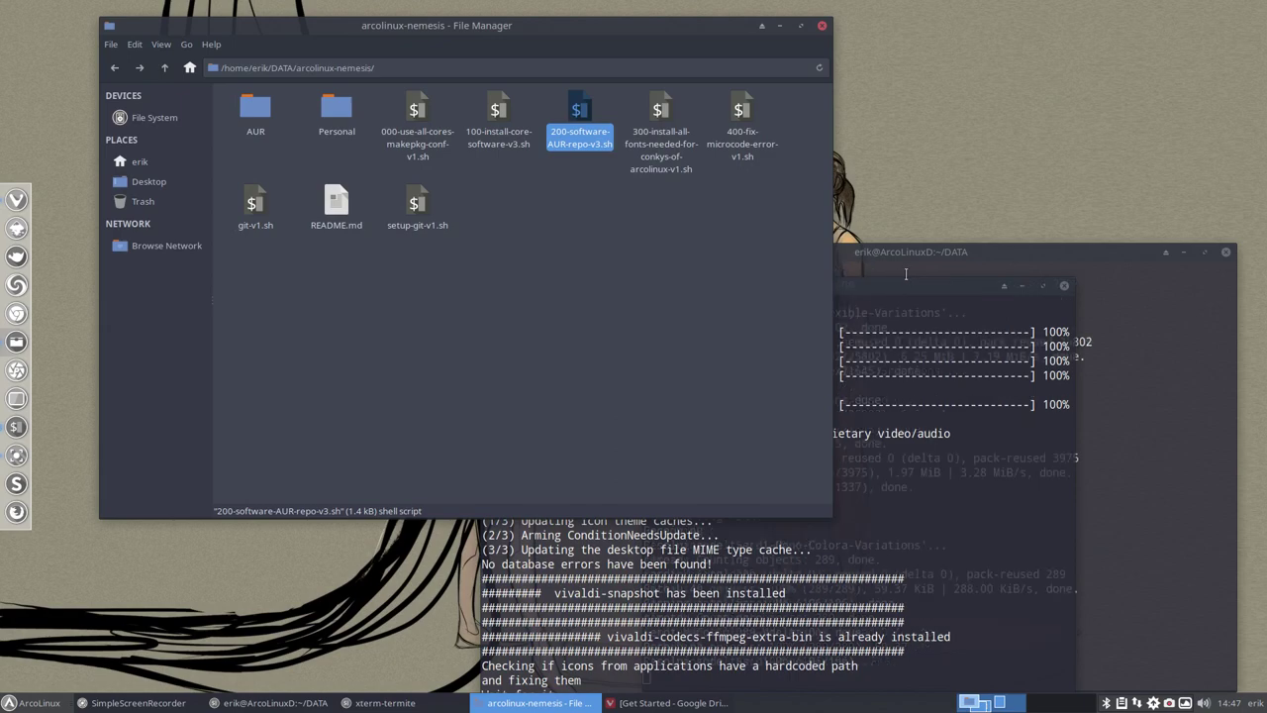
left_click(1034, 258)
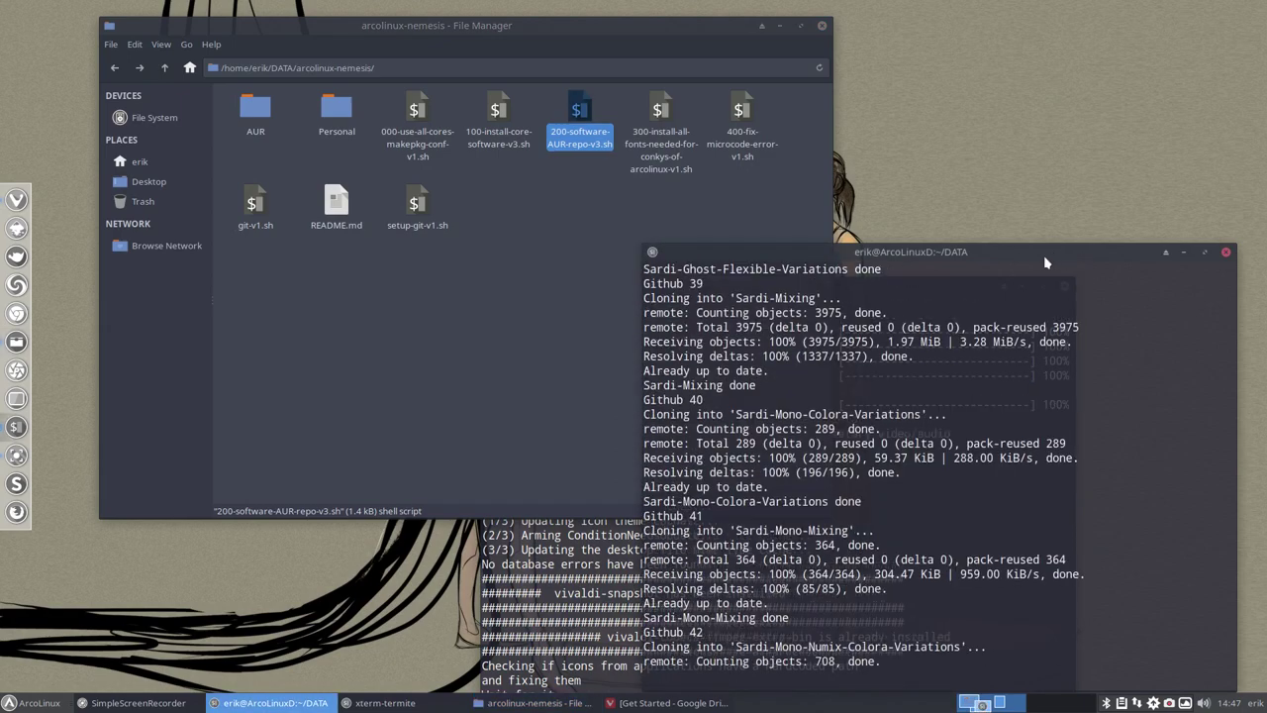
Tile the DATA and arcolinux-nemesis terminals one above the other, and rerun ./200-software-AUR-repo-v3.sh in the arcolinux-nemesis terminal.
left_click_drag(1045, 262, 1266, 1)
left_click(861, 376)
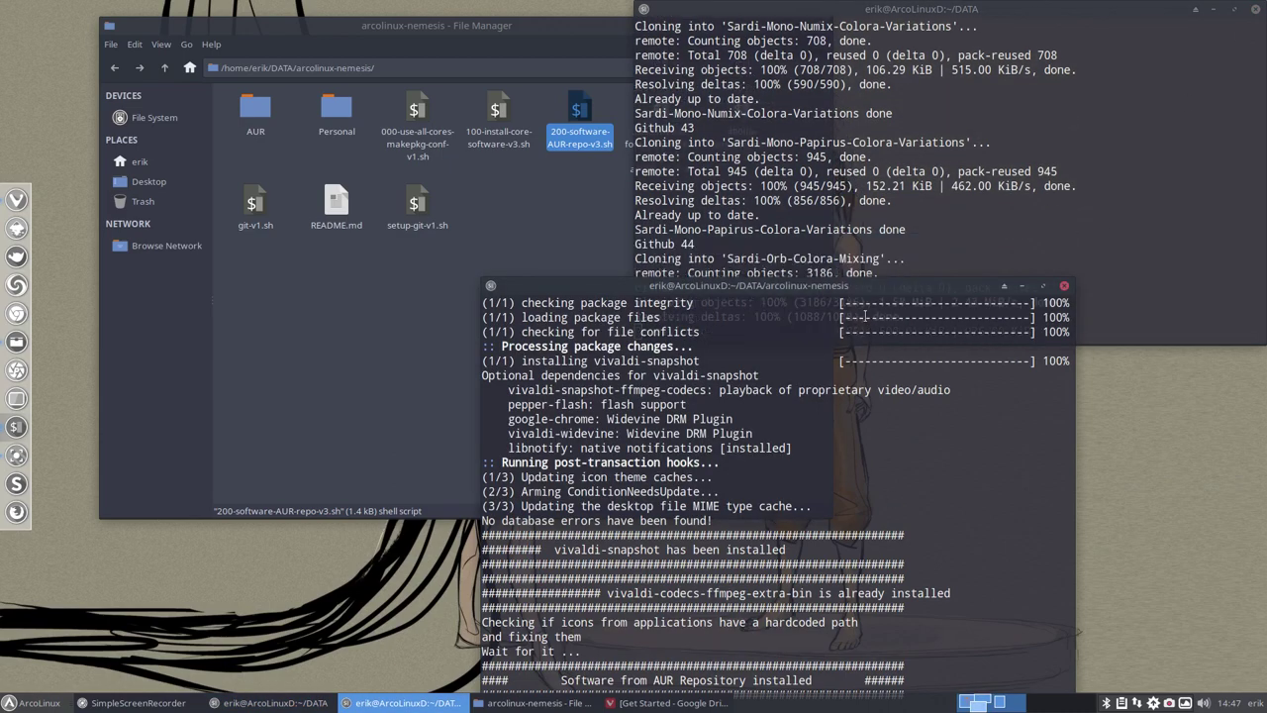
left_click_drag(854, 287, 1254, 693)
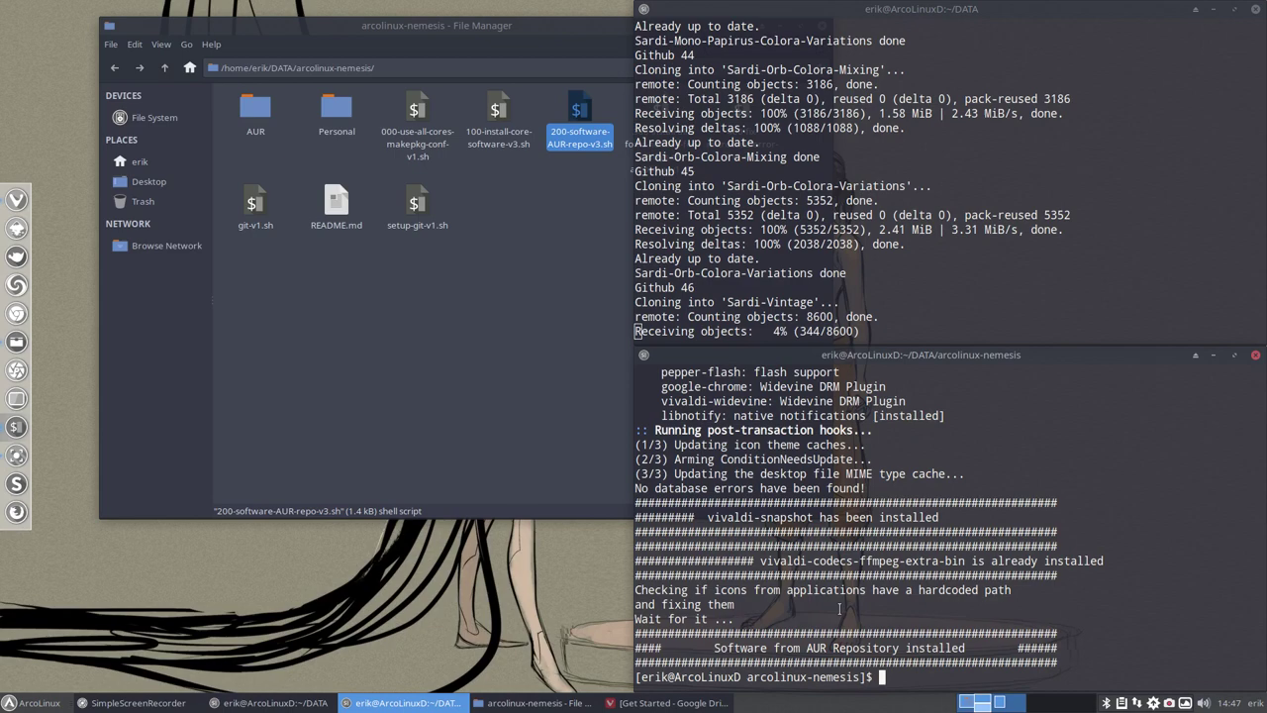
key("Up")
key("Return")
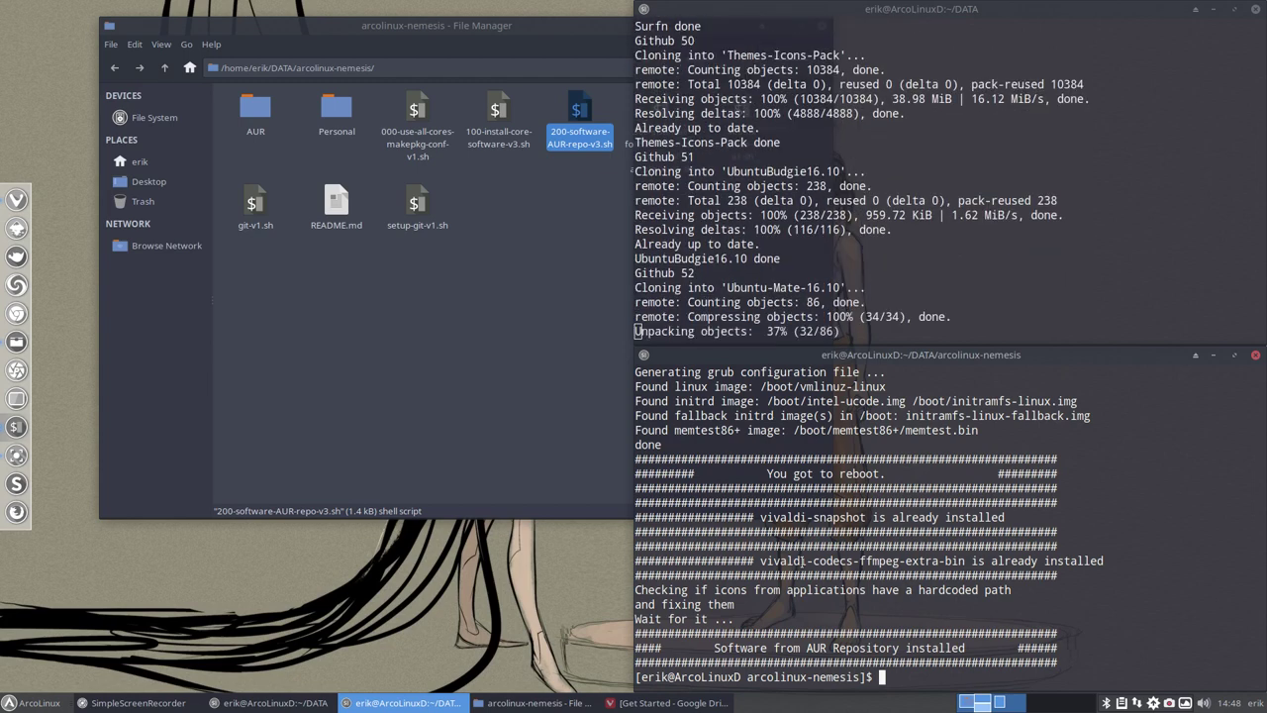
Search for spotify with trizen in the arcolinux-nemesis terminal and choose package 32, aur/spotify, for installation.
type("riz")
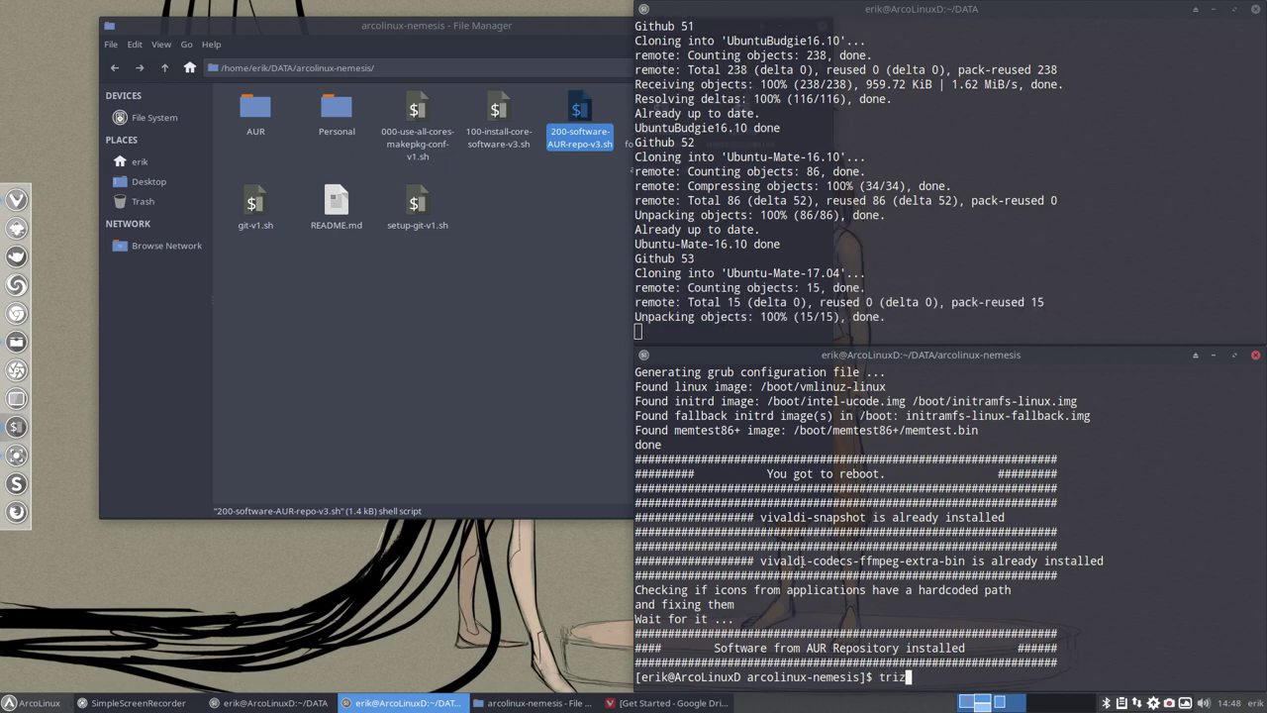
type("en spotify")
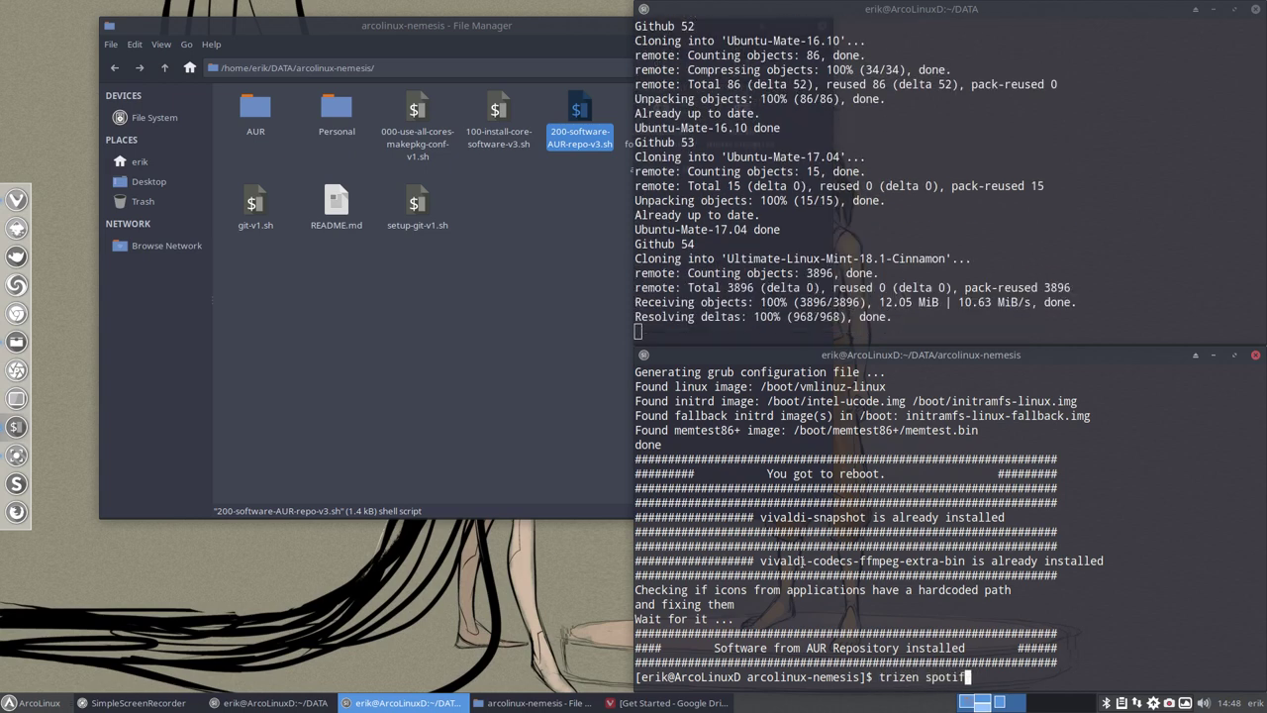
key("Return")
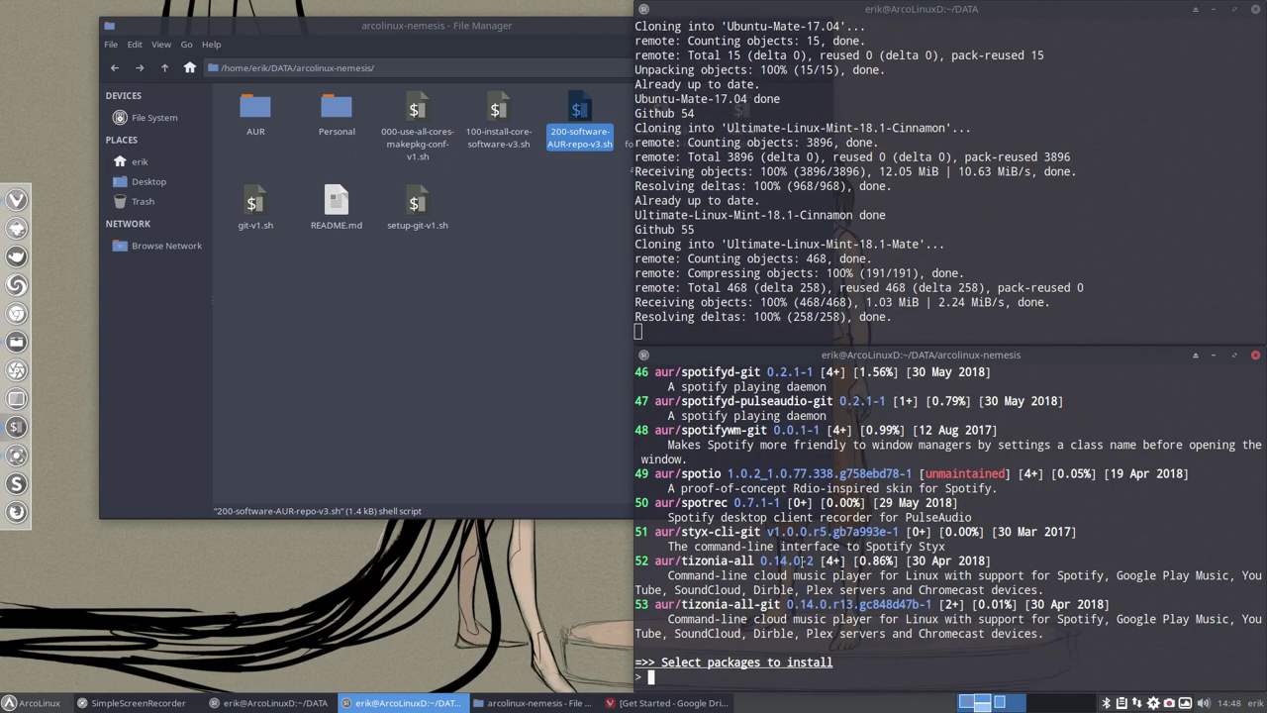
scroll(734, 582, "up", 8)
scroll(735, 585, "up", 15)
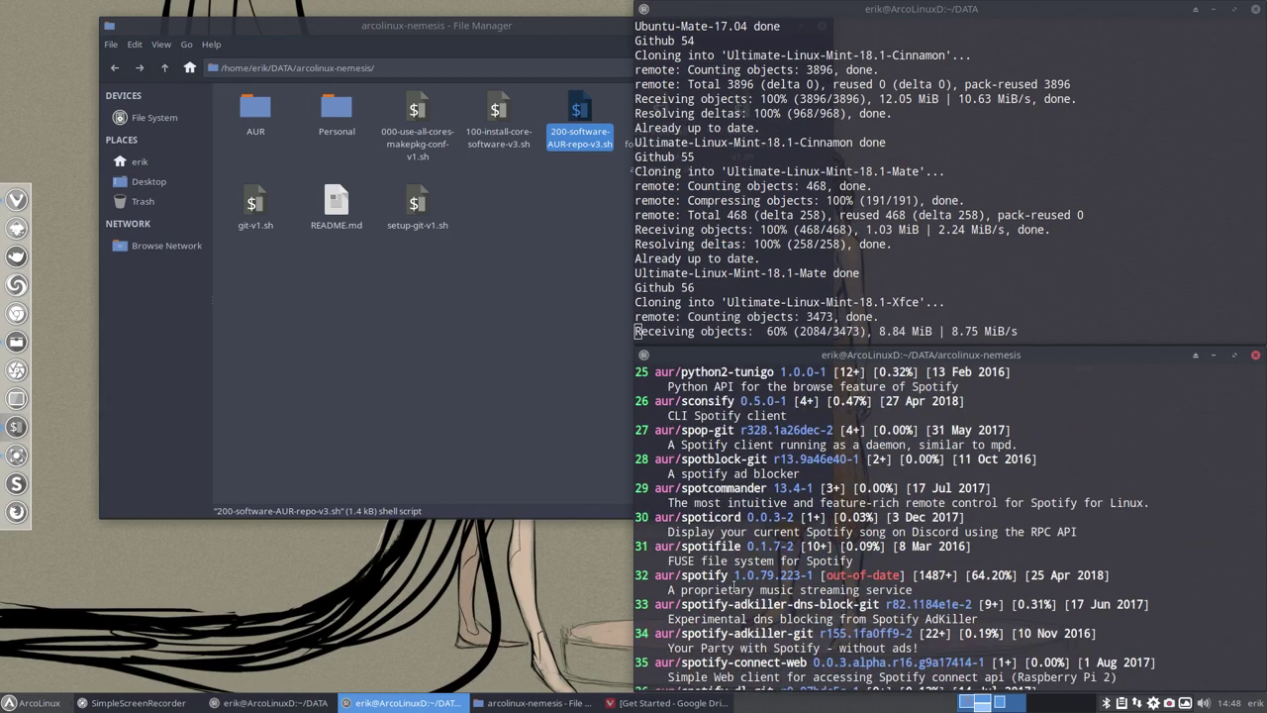
scroll(734, 586, "down", 12)
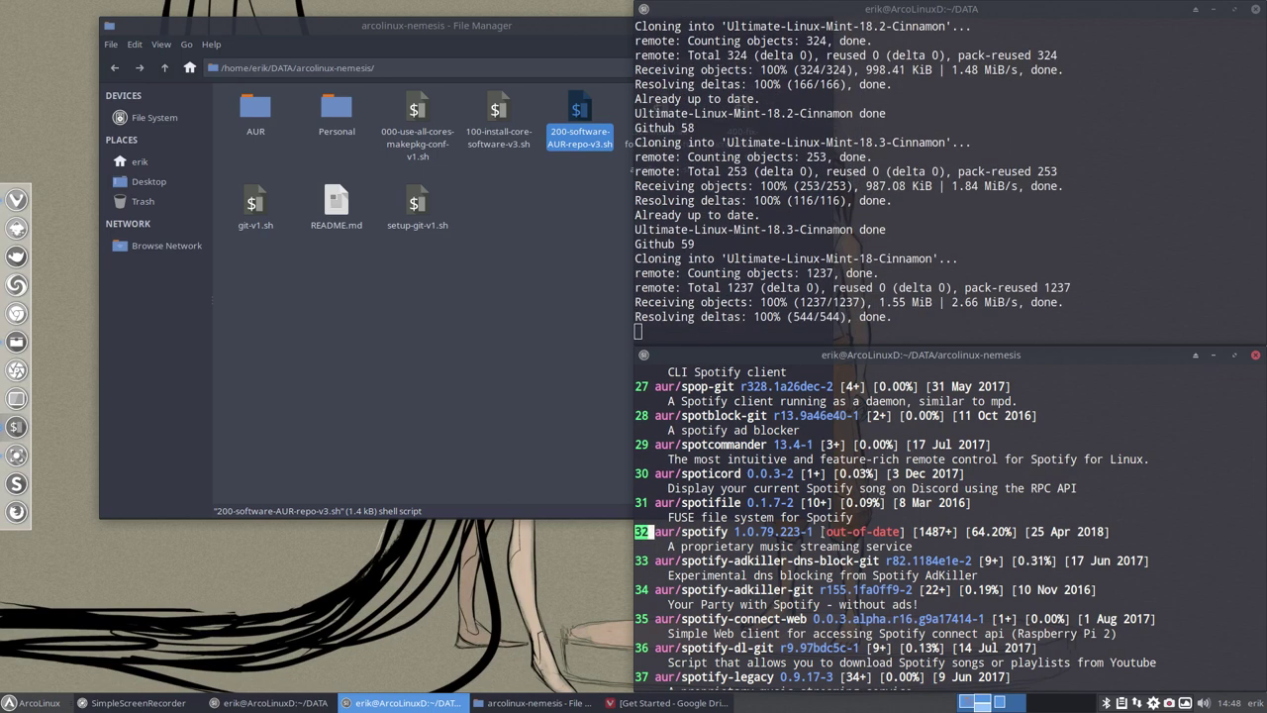
left_click_drag(901, 532, 820, 532)
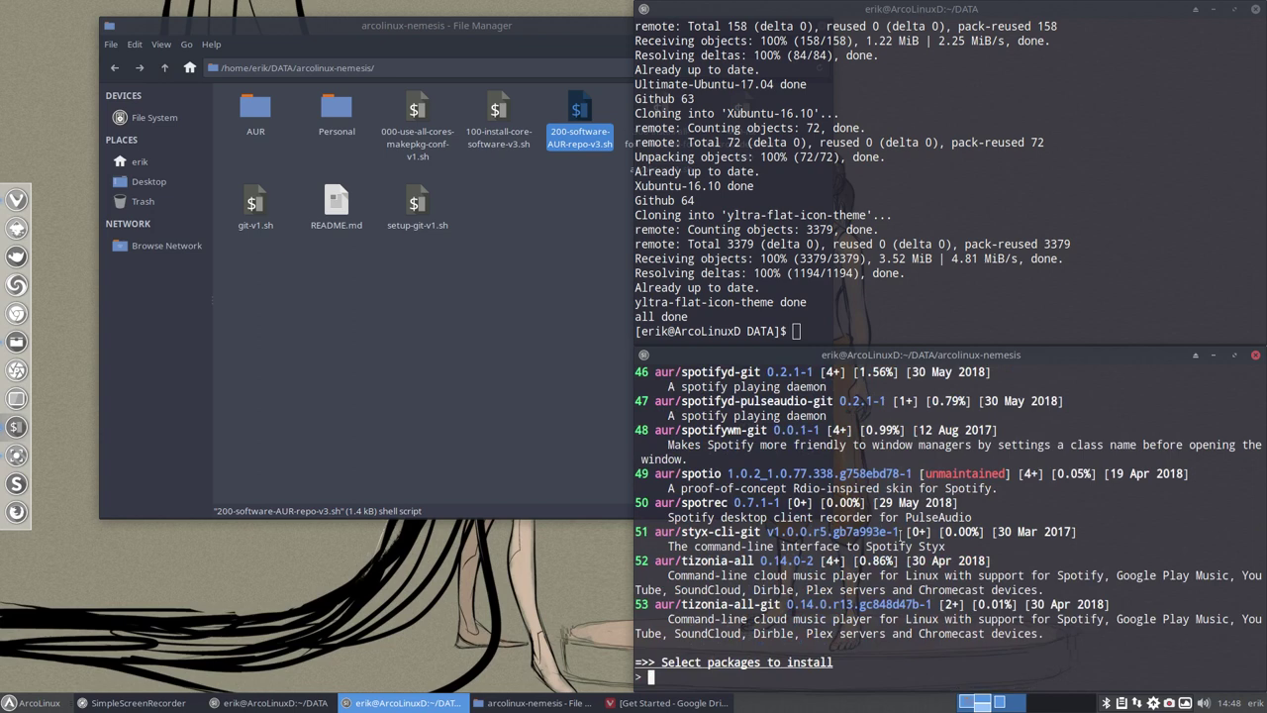
type("32")
key("Return")
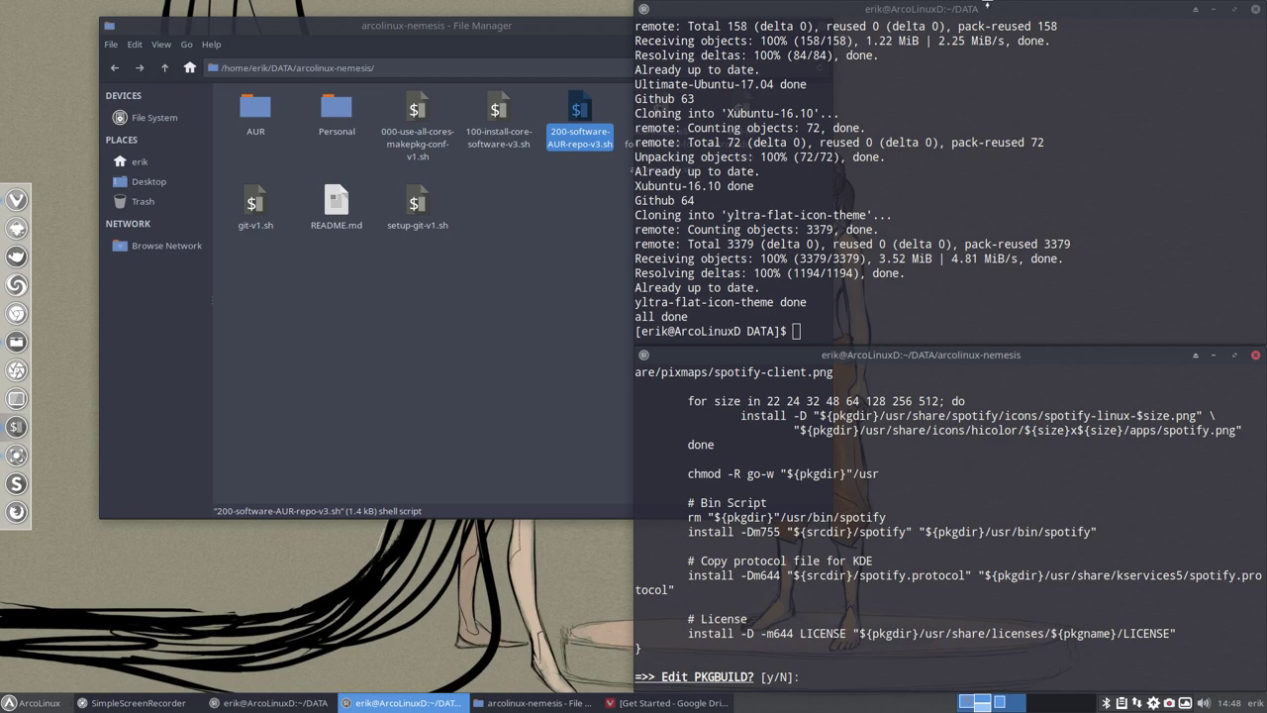
Minimize the DATA terminal and the file manager, and maximize the arcolinux-nemesis terminal to review the spotify PKGBUILD.
left_click(1216, 13)
left_click(1216, 14)
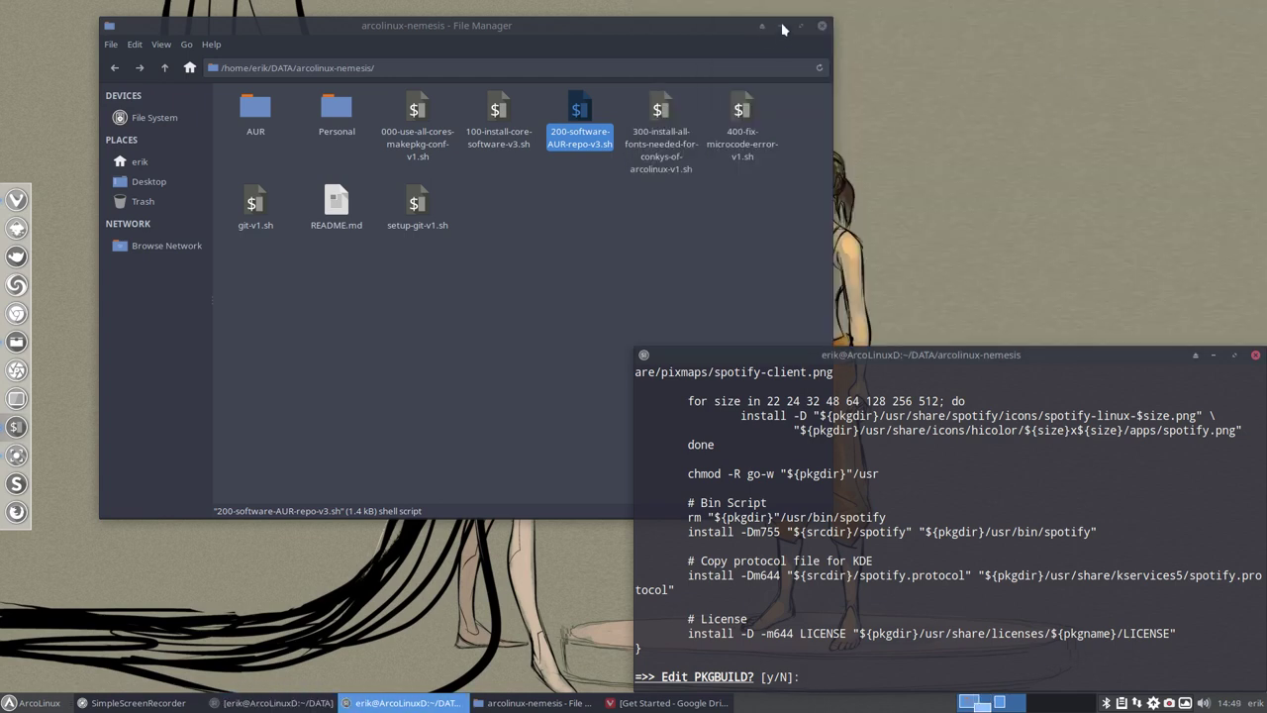
left_click(781, 23)
double_click(929, 356)
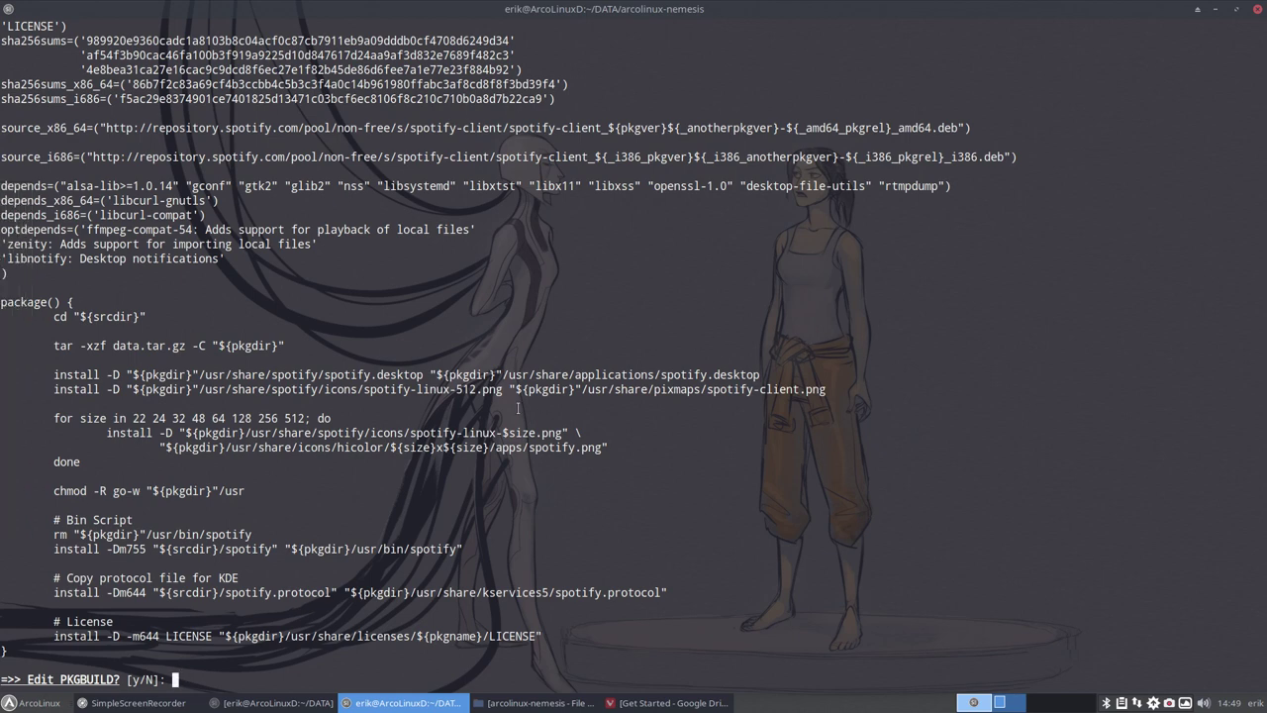
scroll(517, 407, "up", 7)
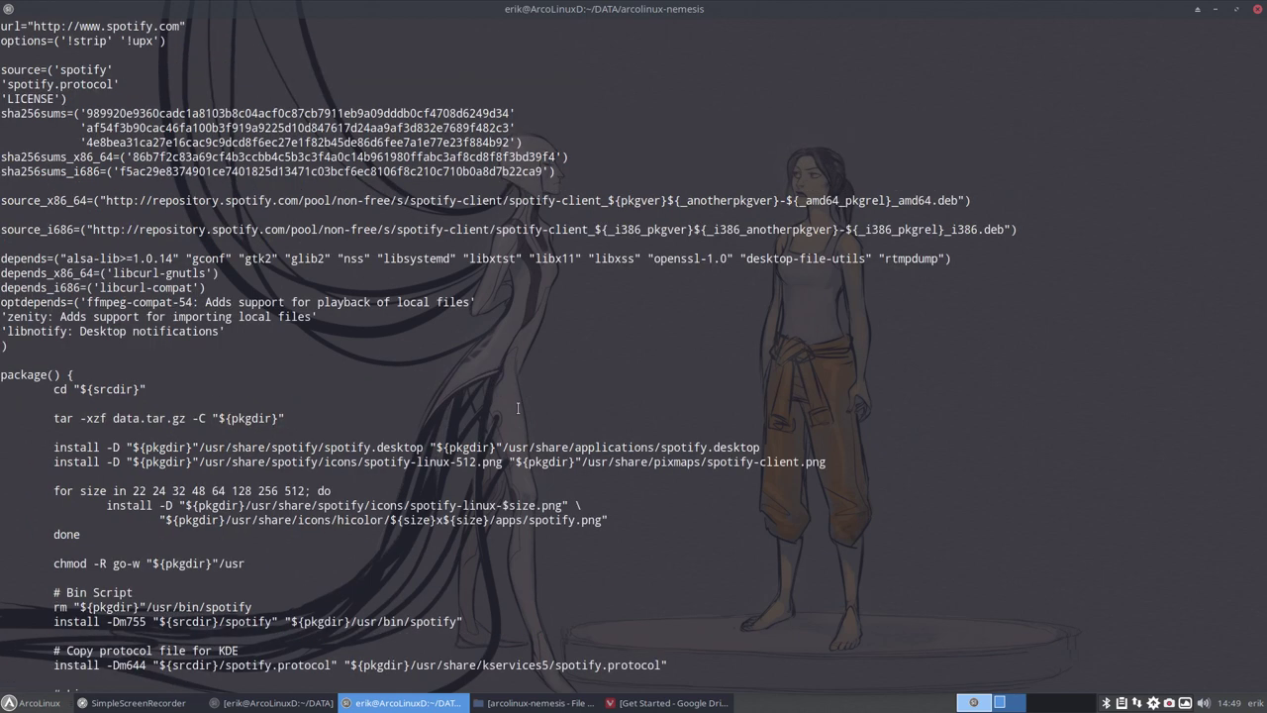
scroll(517, 407, "down", 7)
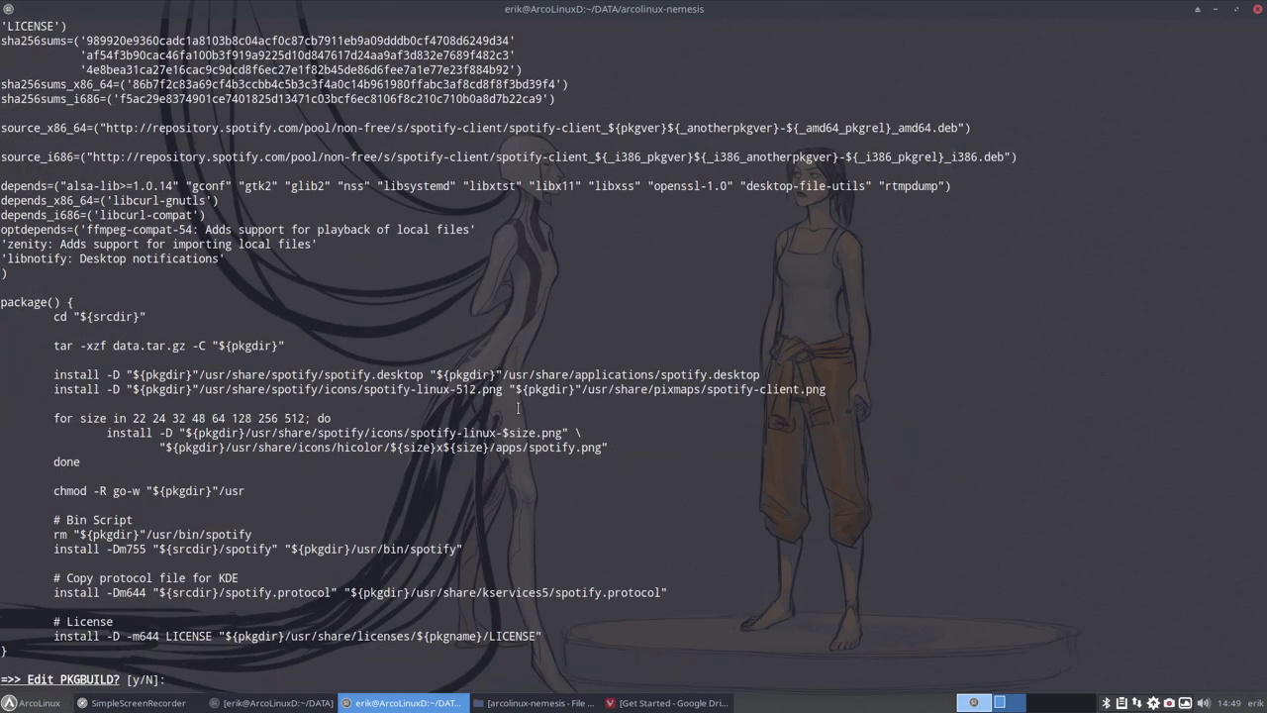
Edit the spotify PKGBUILD to delete the options=('!strip' '!upx') line and one blank line, and save it under the same name.
type("y")
key("Return")
key("Down")
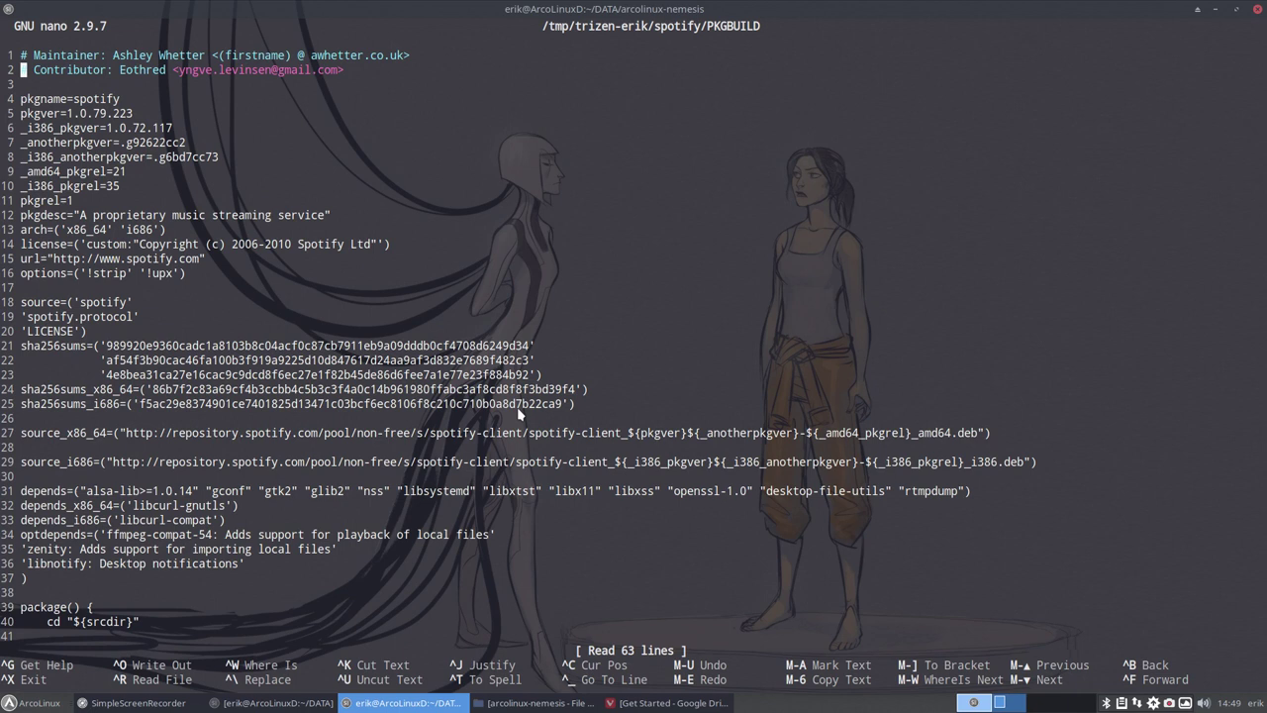
key("Down")
key("Down")
key("Down")
key("Down")
key("Down")
key("Down")
key("Down")
key("Down")
key("Down")
key("Down")
key("Down")
key("Down")
key("Down")
key("Down")
key("Delete")
key("Delete")
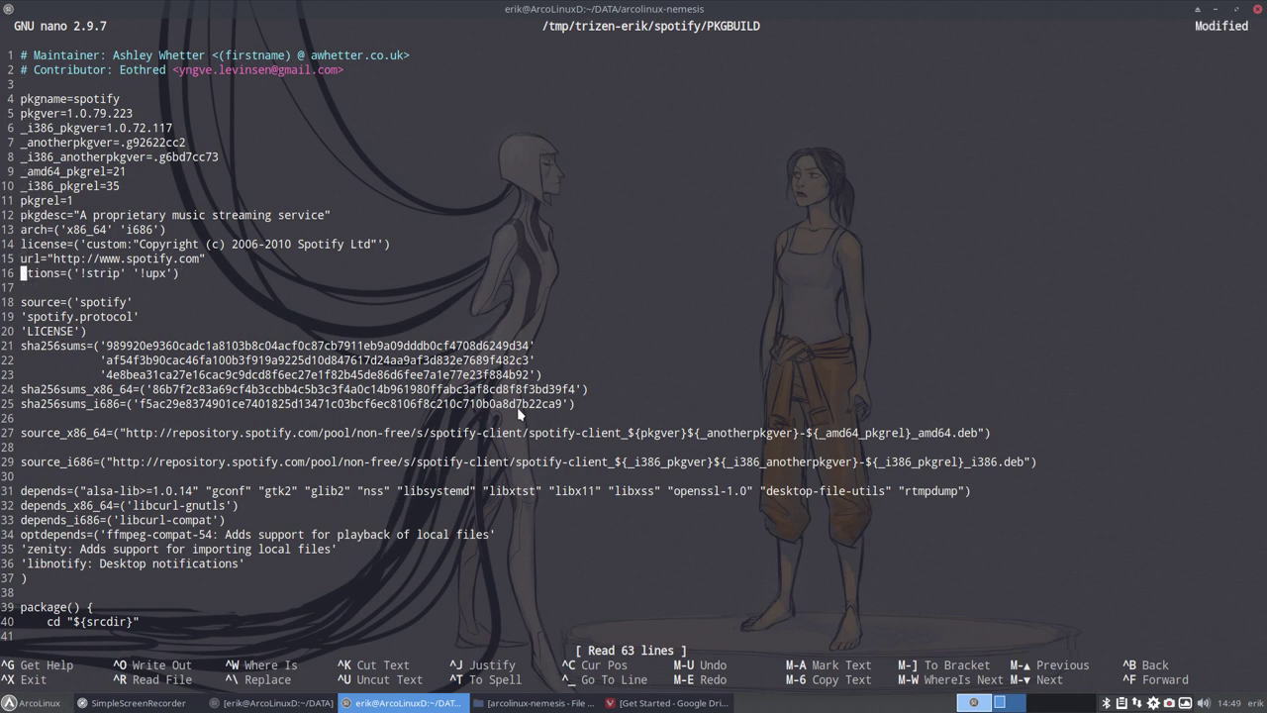
key("Delete")
key("Delete")
key("Delete")
key("Delete")
key("Delete")
key("Delete")
key("Delete")
key("Delete")
key("Delete")
key("Delete")
key("Delete")
key("Delete")
key("Delete")
key("Delete")
key("Delete")
key("Delete")
key("Delete")
key("Delete")
key("Delete")
key("Delete")
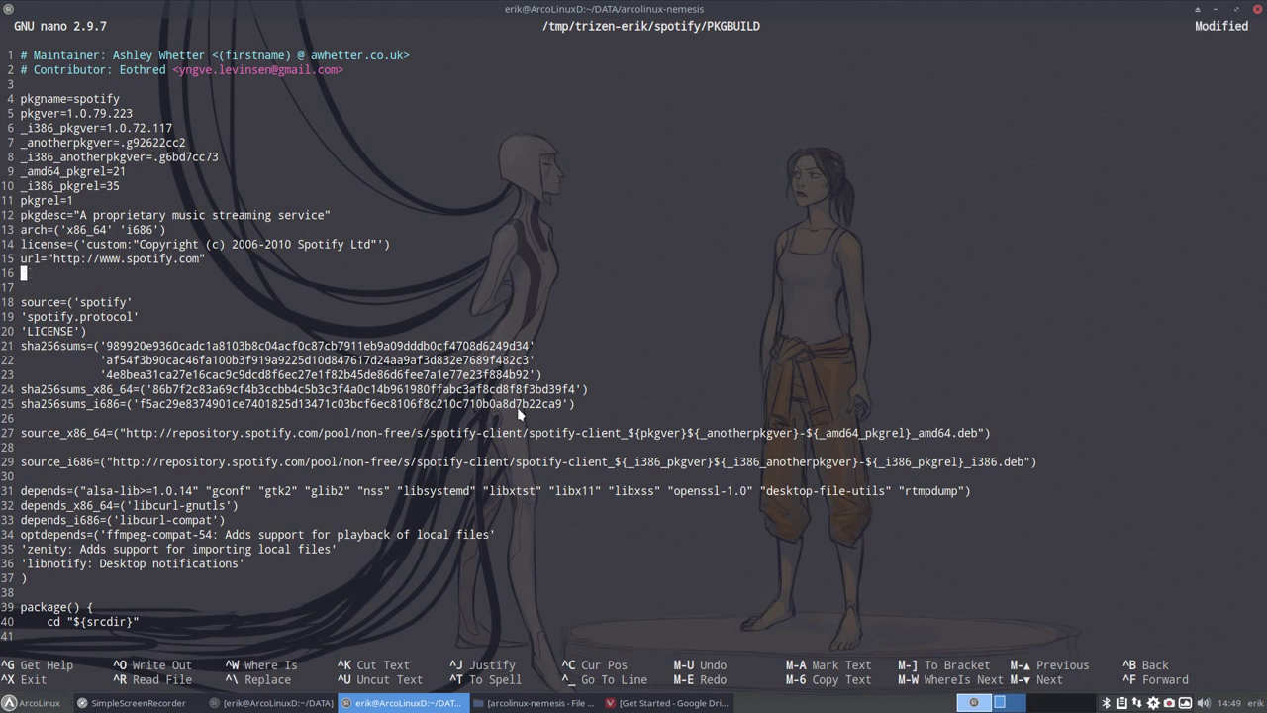
key("Delete")
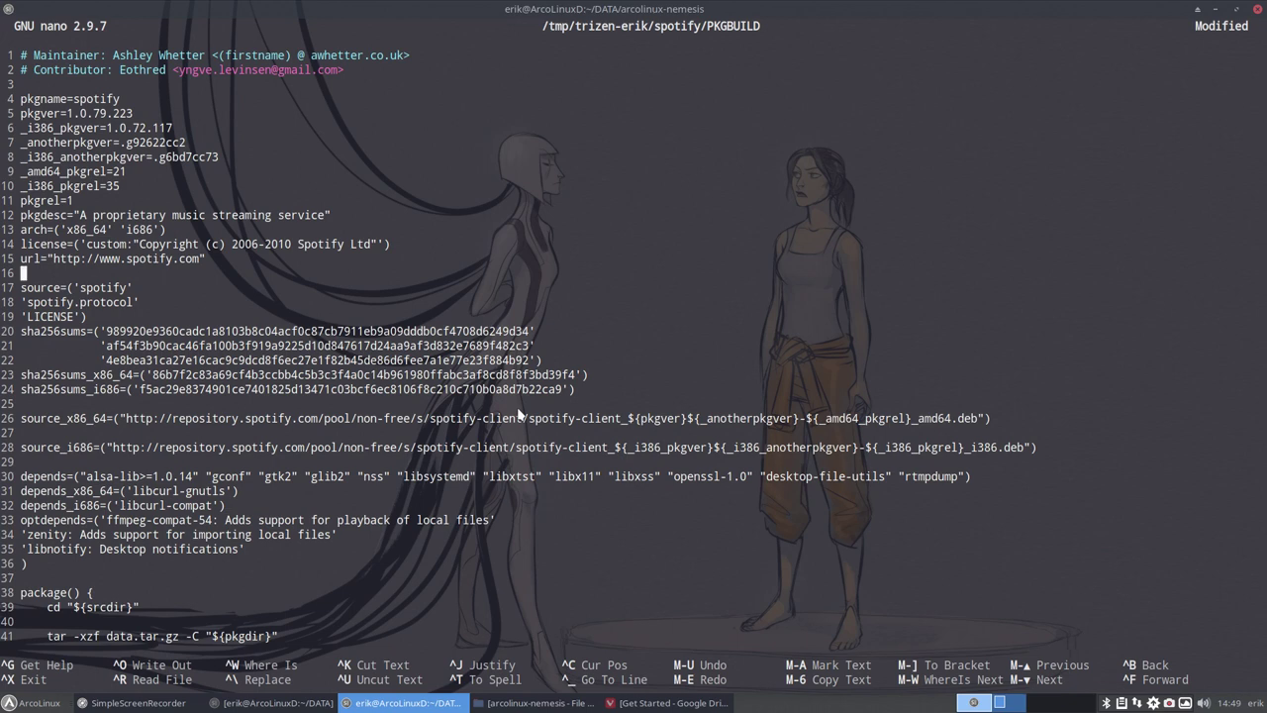
key("ctrl+x")
key("y")
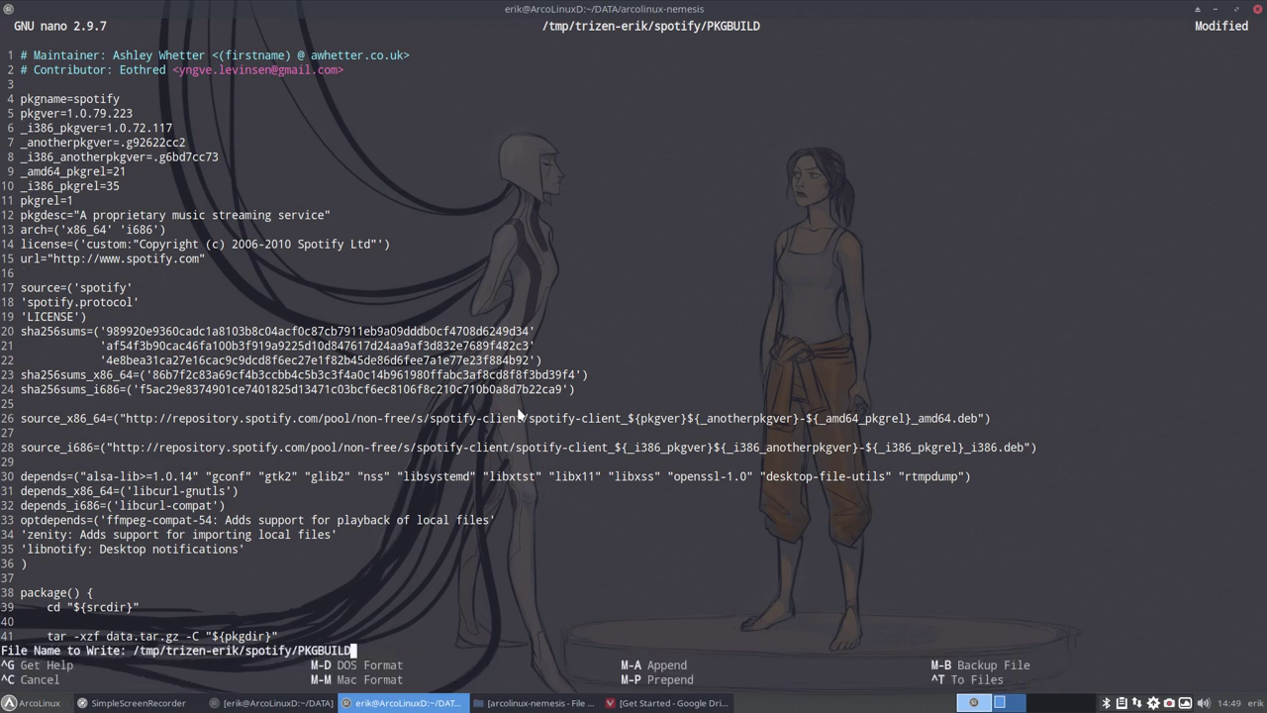
key("Return")
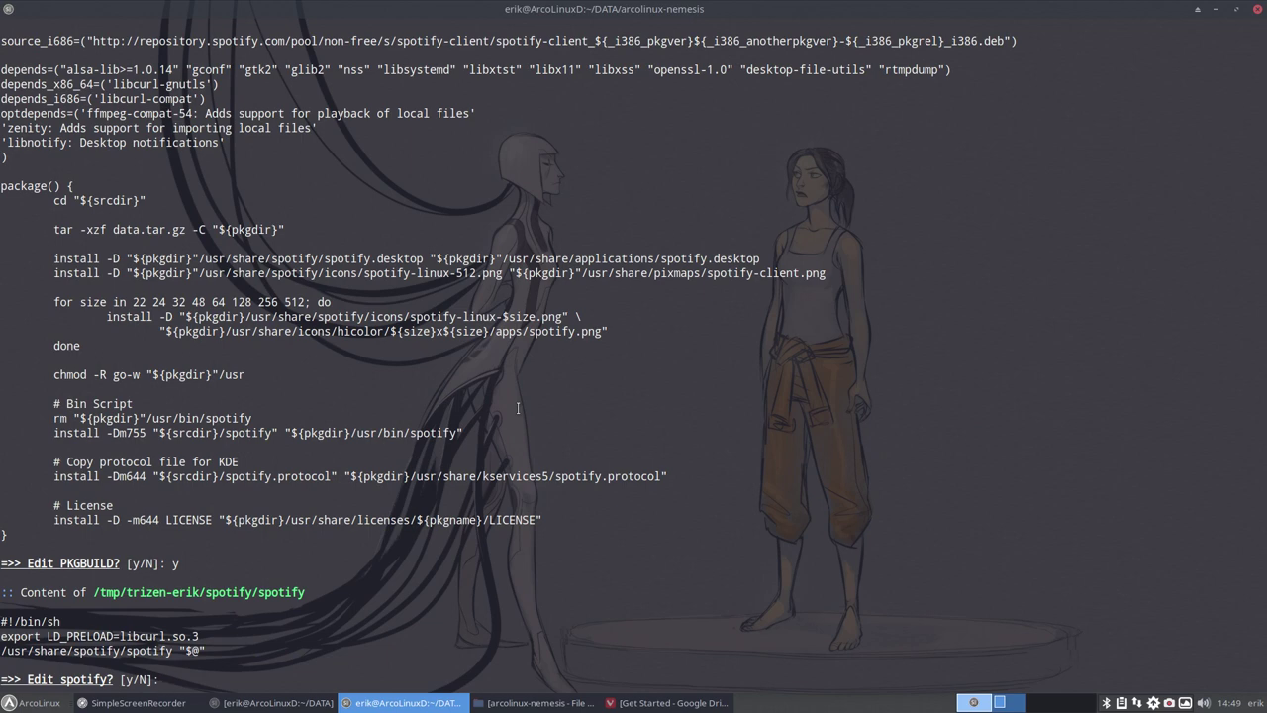
Decline editing the remaining spotify package files, and approve installing the built spotify package.
key("Return")
key("Return")
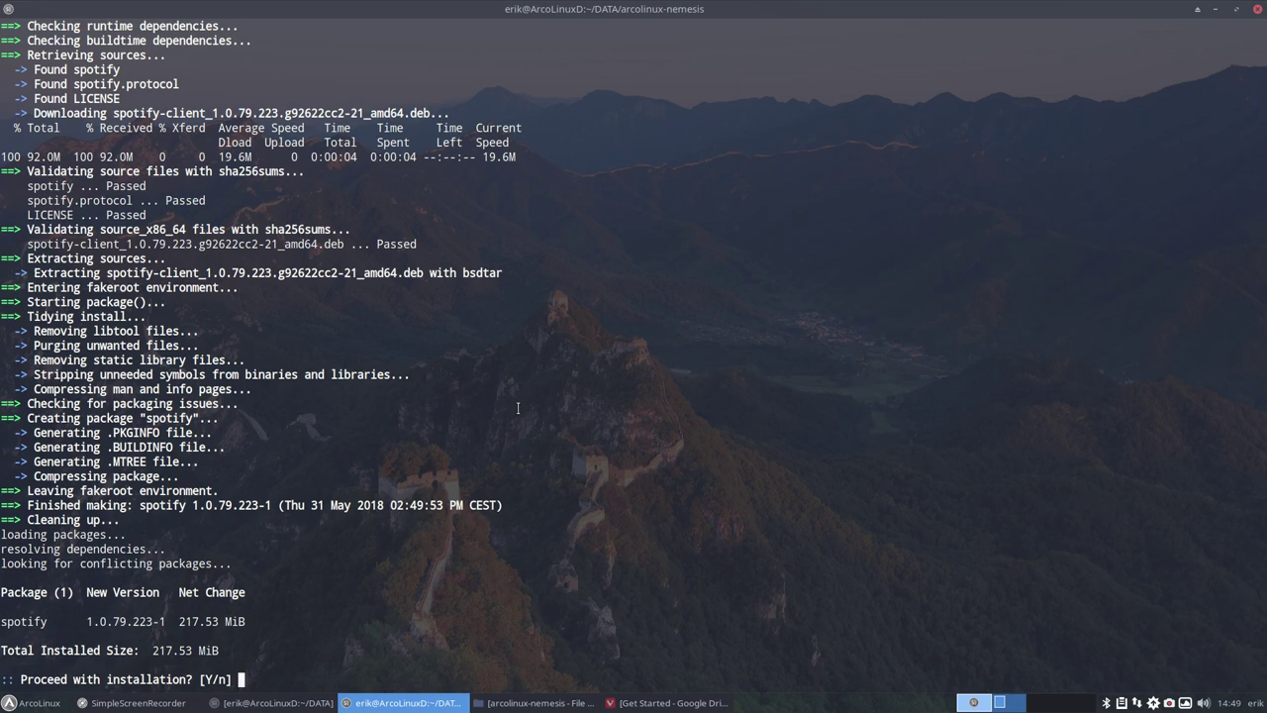
type("y")
key("Return")
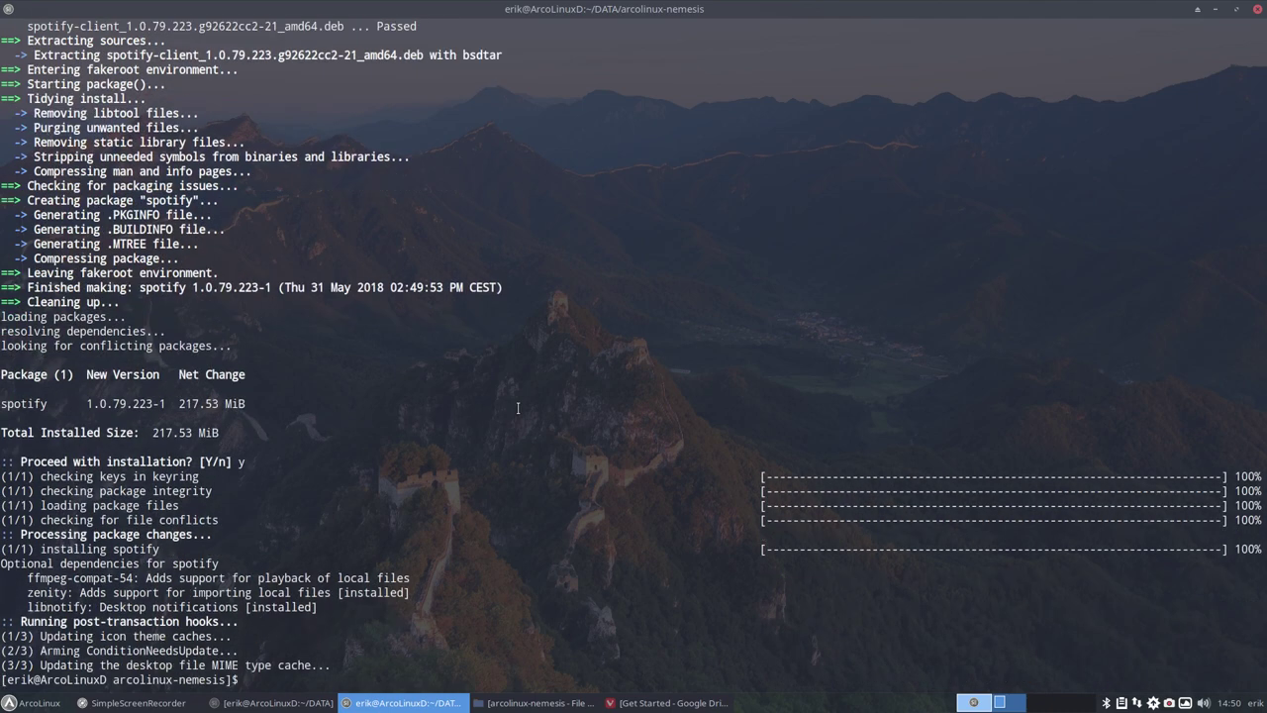
Launch Spotify, move its window fully into view to check it, and close it.
key("ctrl+alt+s")
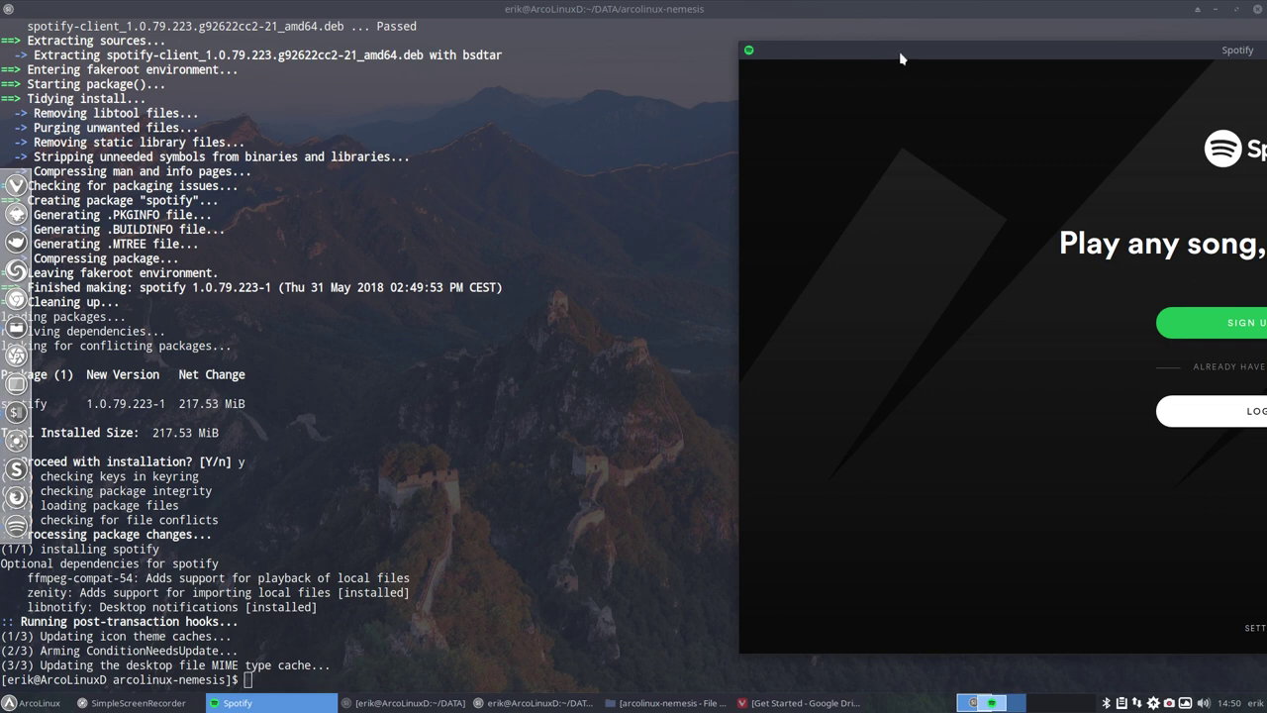
left_click_drag(901, 55, 315, 68)
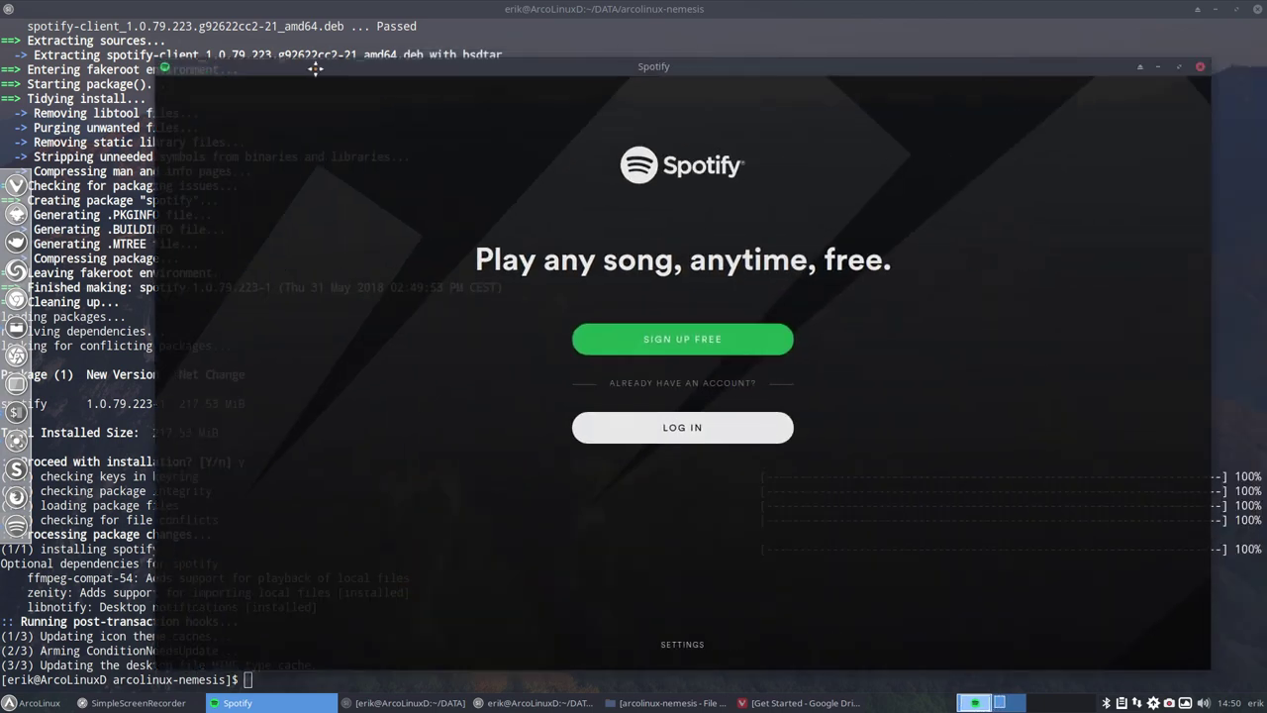
left_click(1200, 66)
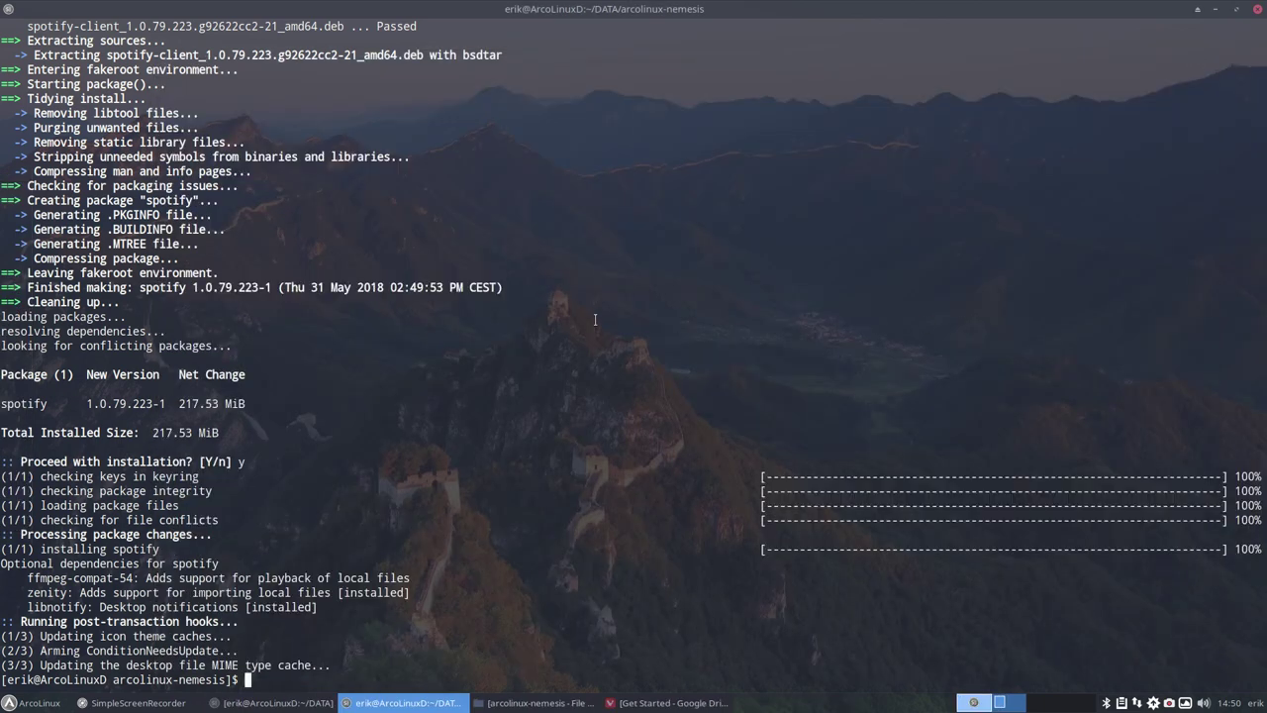
Close the arcolinux-nemesis terminal, and open 200-software-AUR-repo-v3.sh from the minimized file manager window in Atom.
left_click(1259, 10)
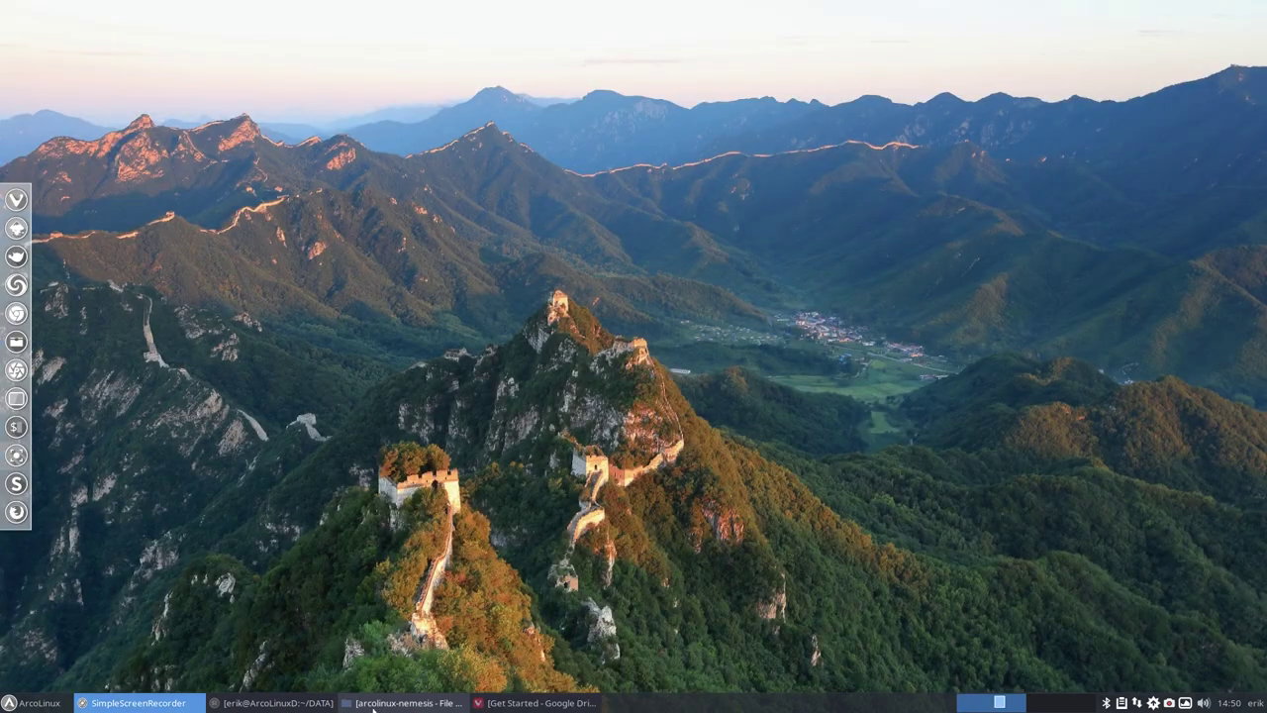
left_click(374, 703)
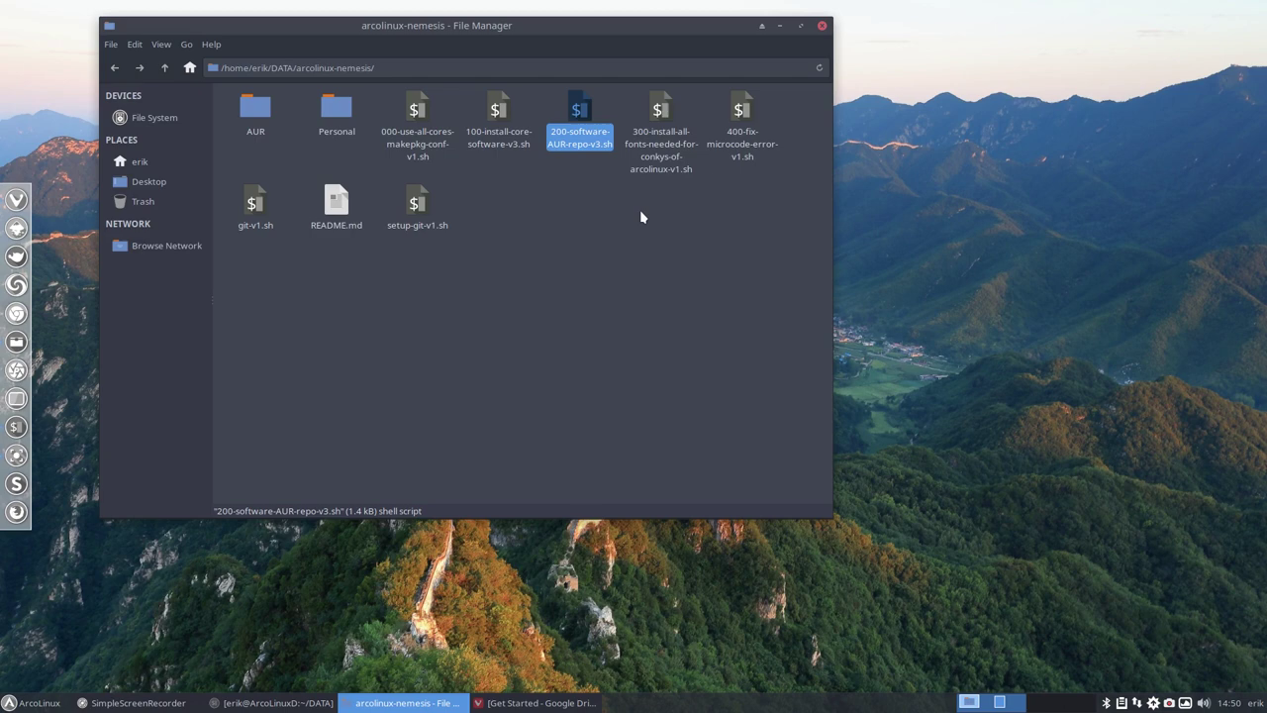
double_click(583, 111)
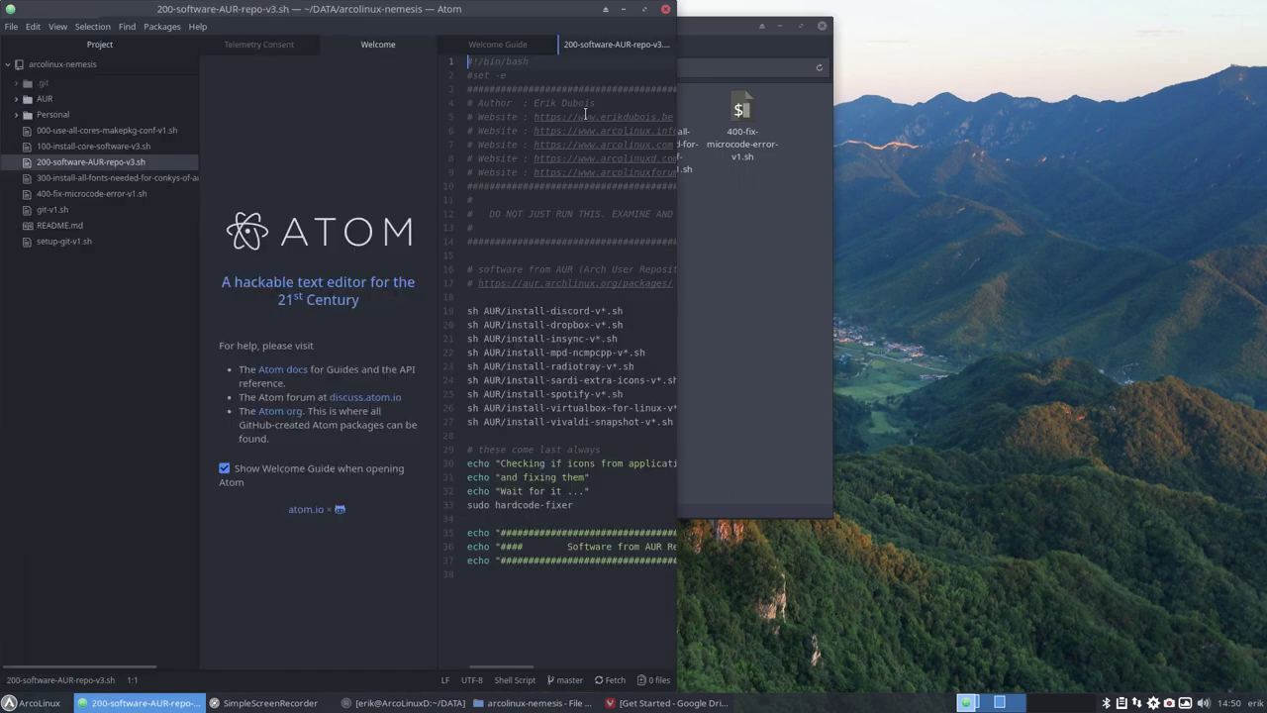
Turn off showing the Welcome Guide when opening Atom, and close the Welcome and Telemetry Consent pages.
left_click(290, 472)
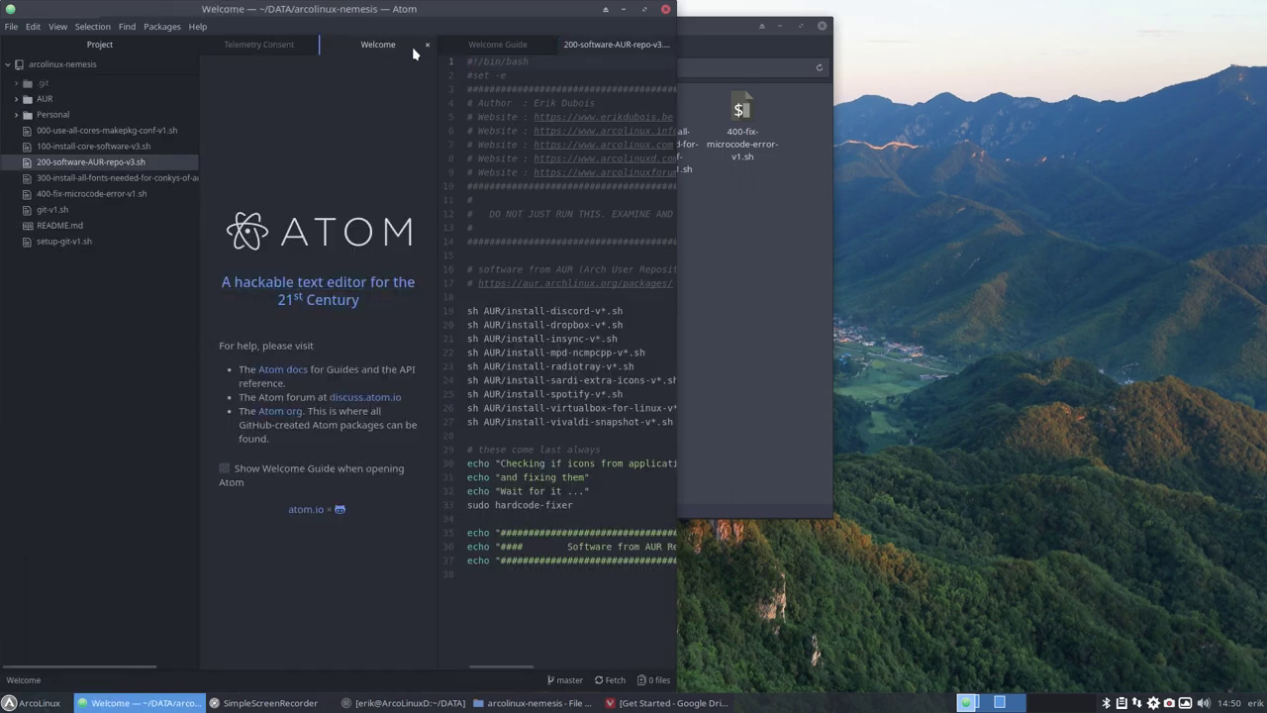
left_click(429, 45)
left_click(318, 470)
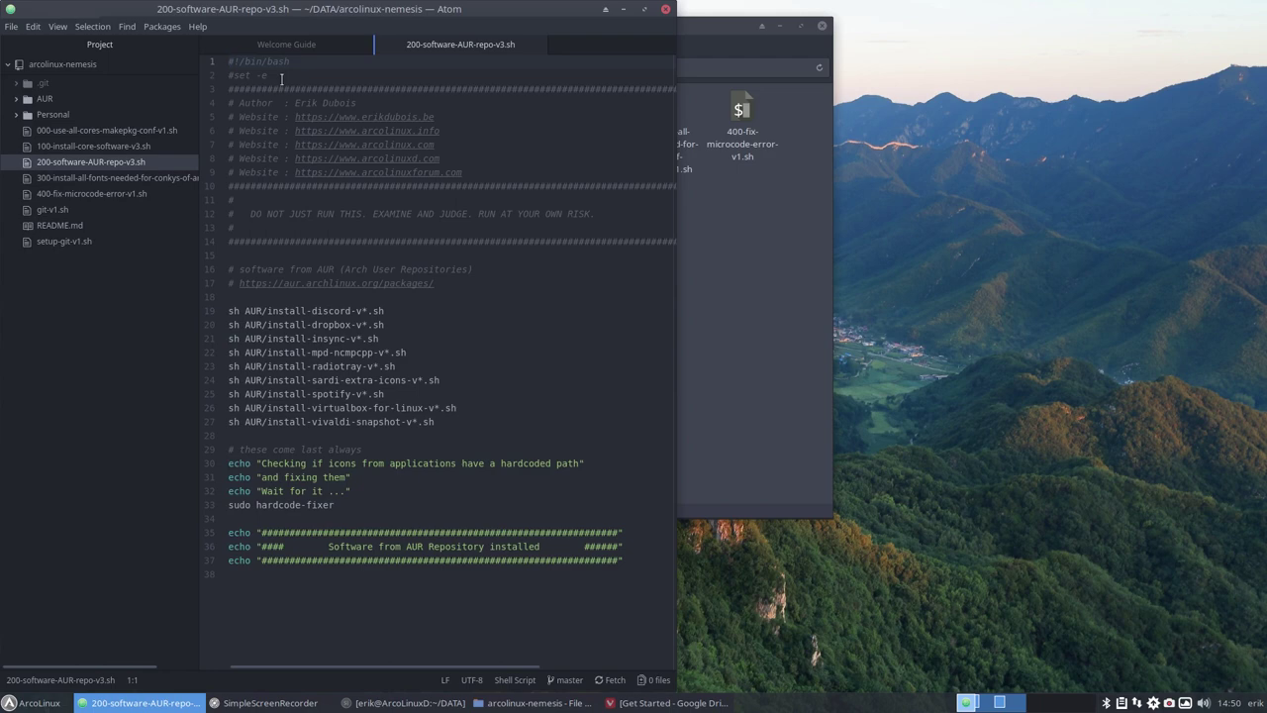
Remove and restore the comment mark on the set -e line of 200-software-AUR-repo-v3.sh, and save the script.
left_click(270, 77)
key("BackSpace")
type("#")
key("ctrl+s")
Examine the spotify, vivaldi-snapshot and hardcode-fixer lines in 200-software-AUR-repo-v3.sh.
left_click_drag(396, 396, 226, 396)
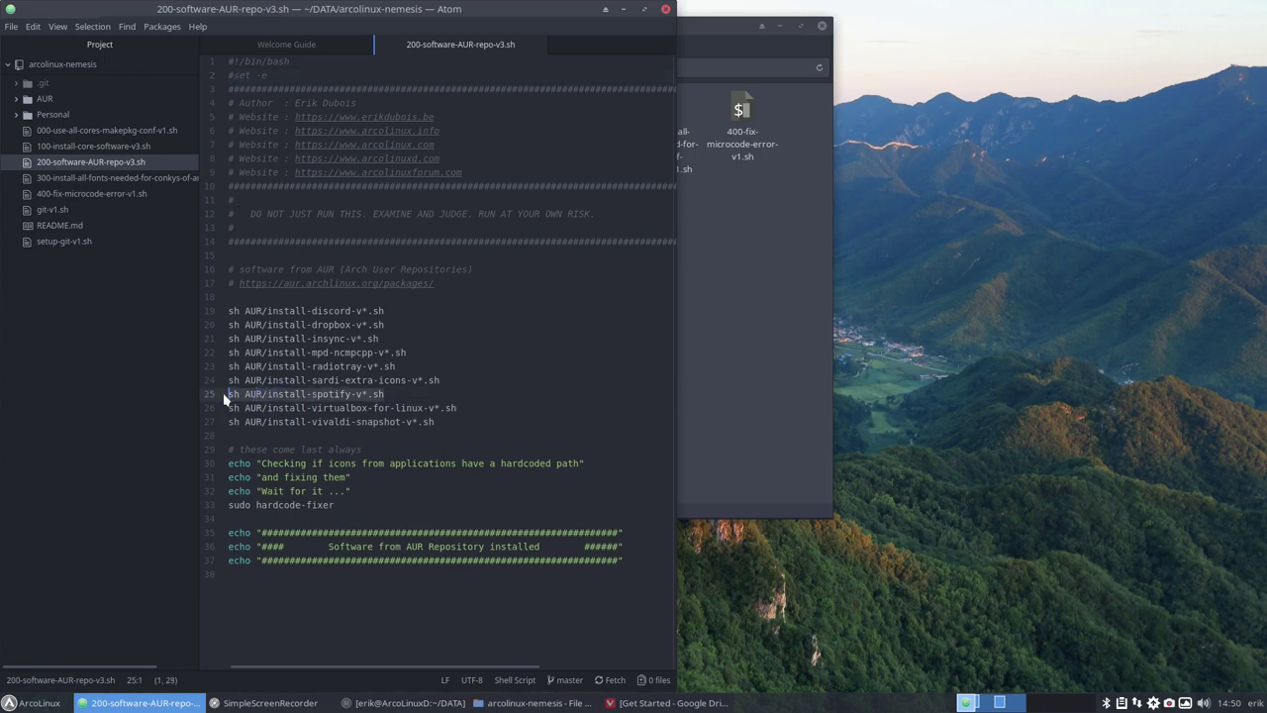
left_click(355, 421)
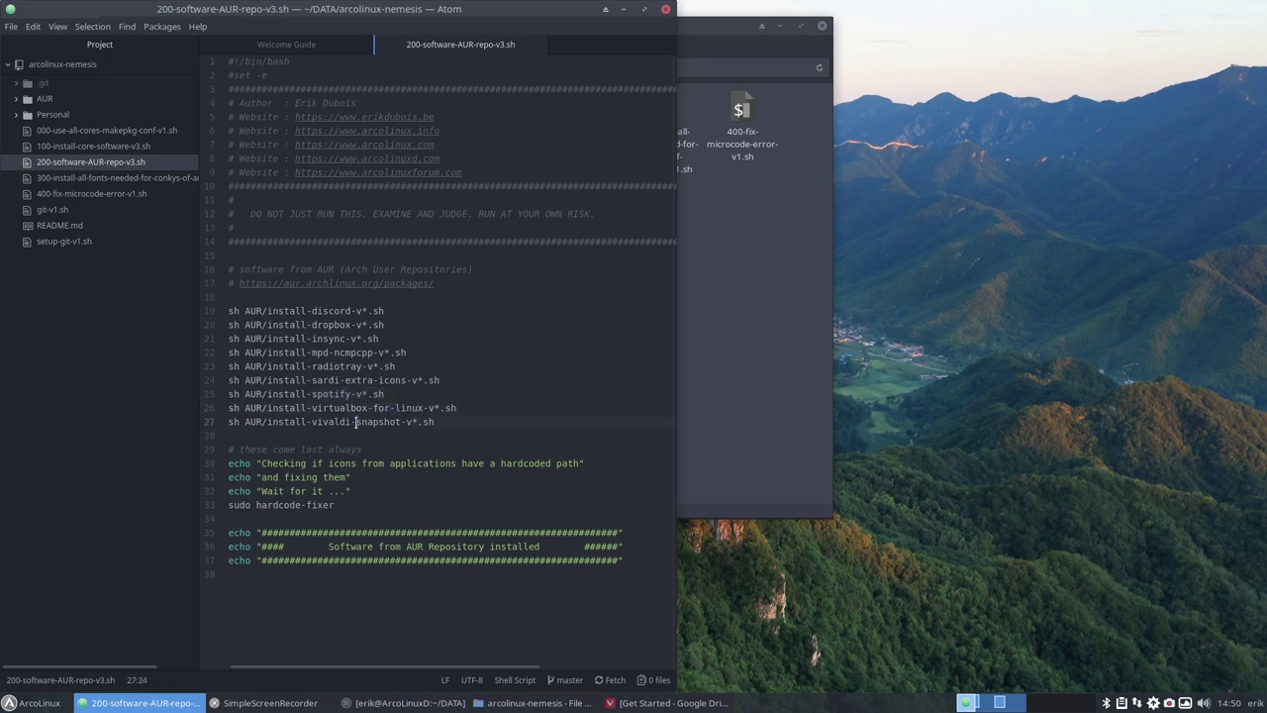
left_click(311, 505)
Take the # off line 2 of the script to activate set -e, and put it back.
left_click(233, 75)
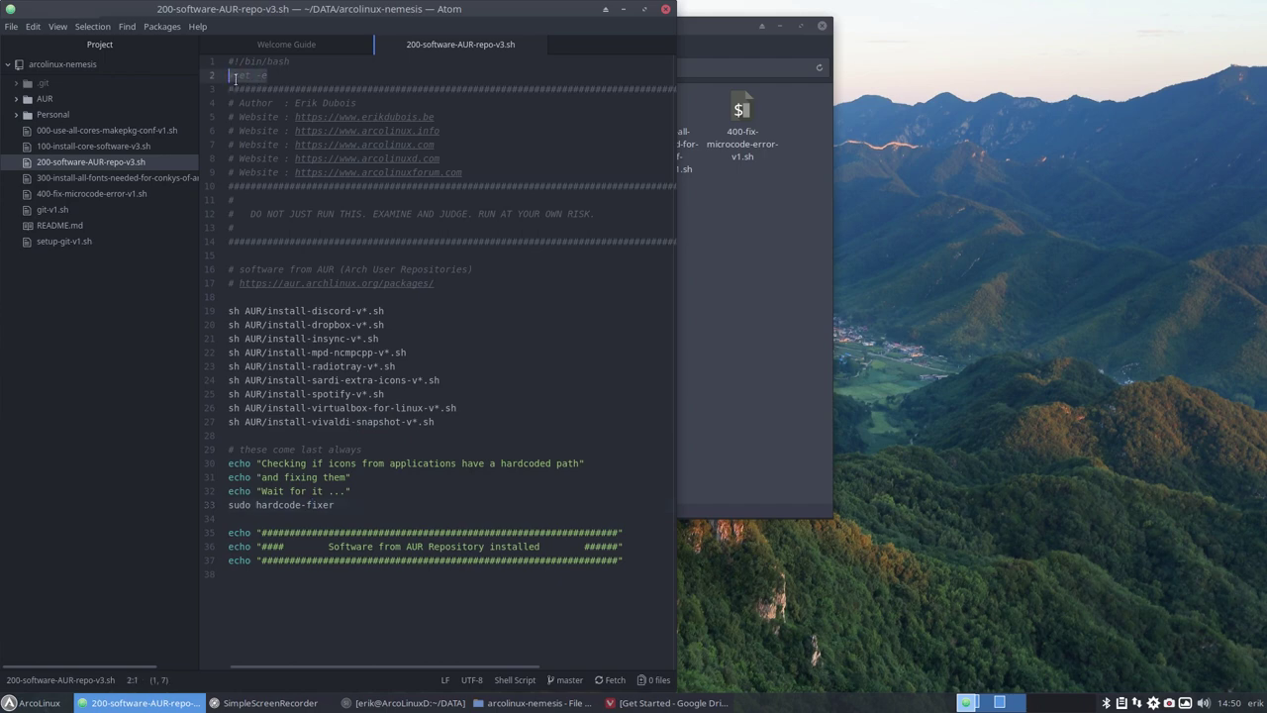
key("BackSpace")
type("#")
Close Atom, open a terminal in the arcolinux-nemesis folder, and run 300-install-all-fonts-needed-for-conkys-of-arcolinux-v1.sh.
left_click(665, 9)
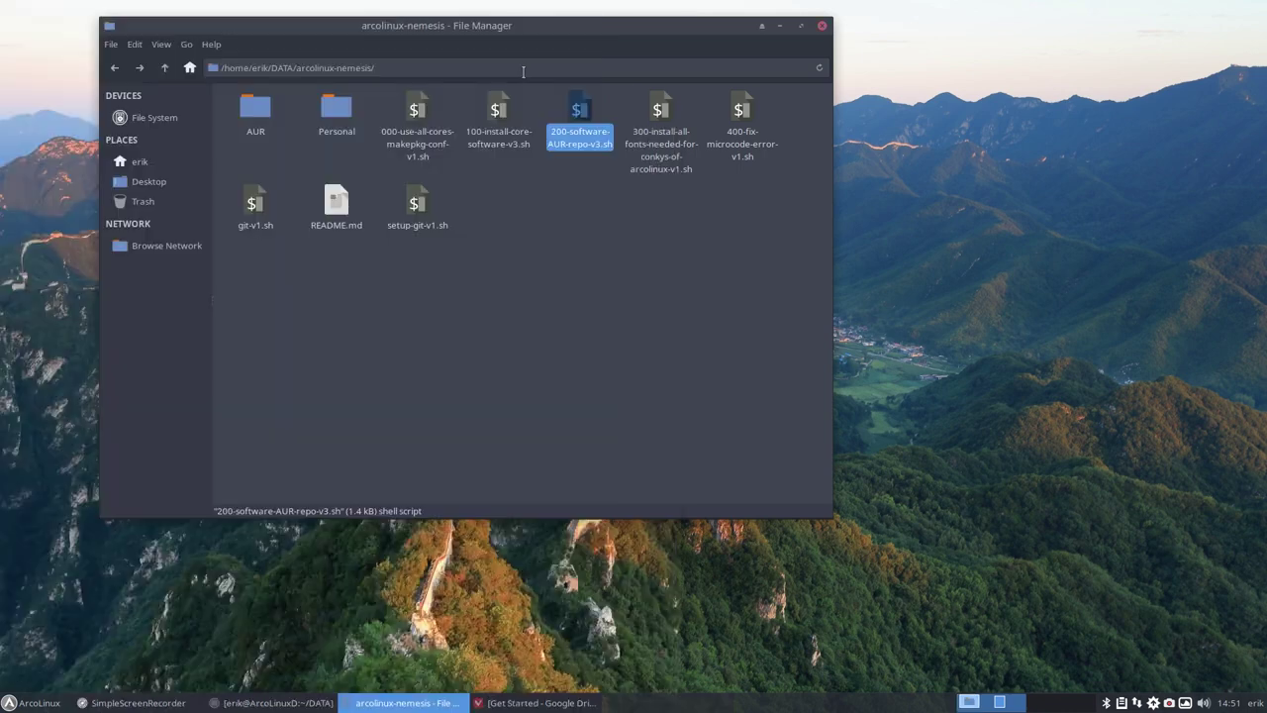
left_click(607, 204)
right_click(624, 215)
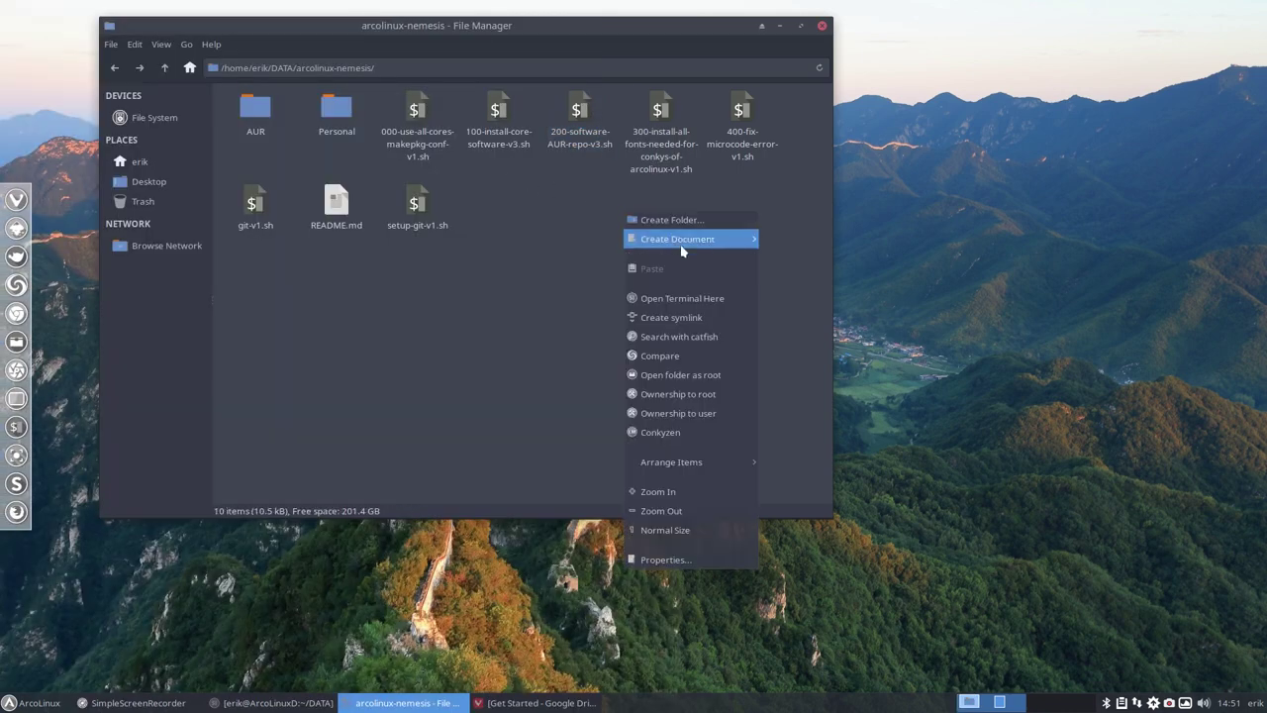
left_click(723, 295)
left_click_drag(884, 253, 702, 219)
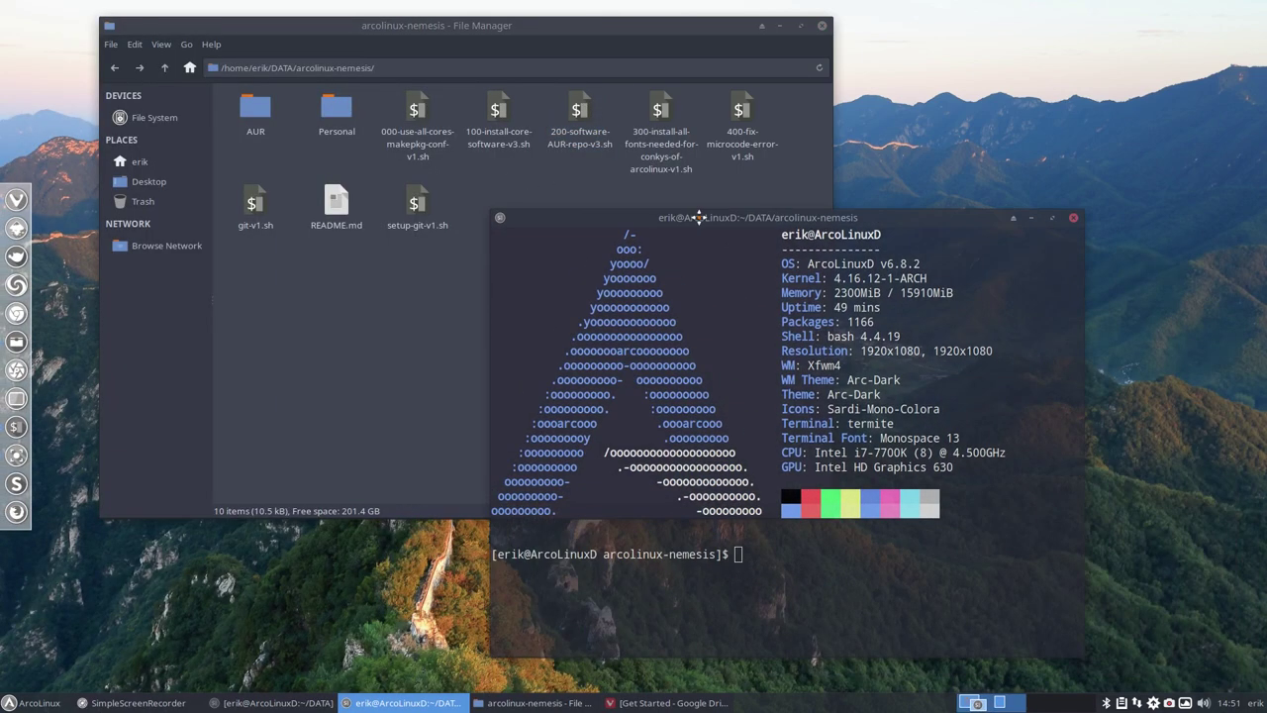
type("./30")
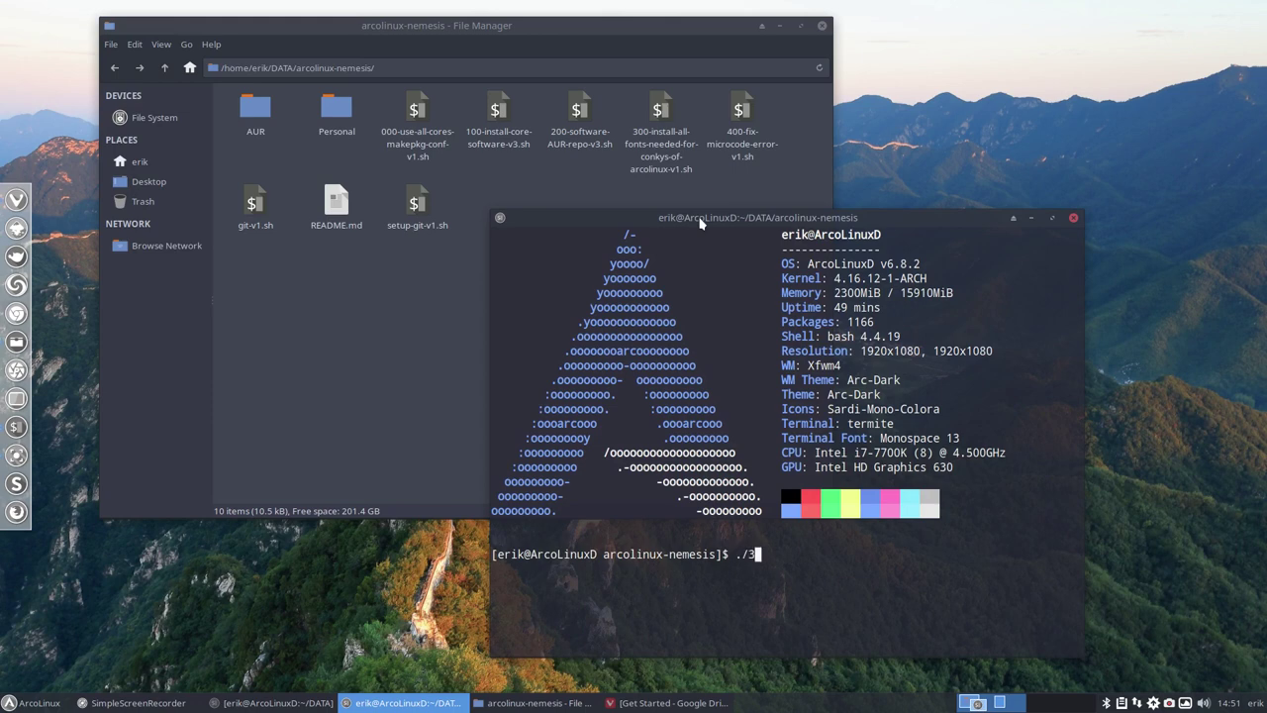
key("Tab")
key("Return")
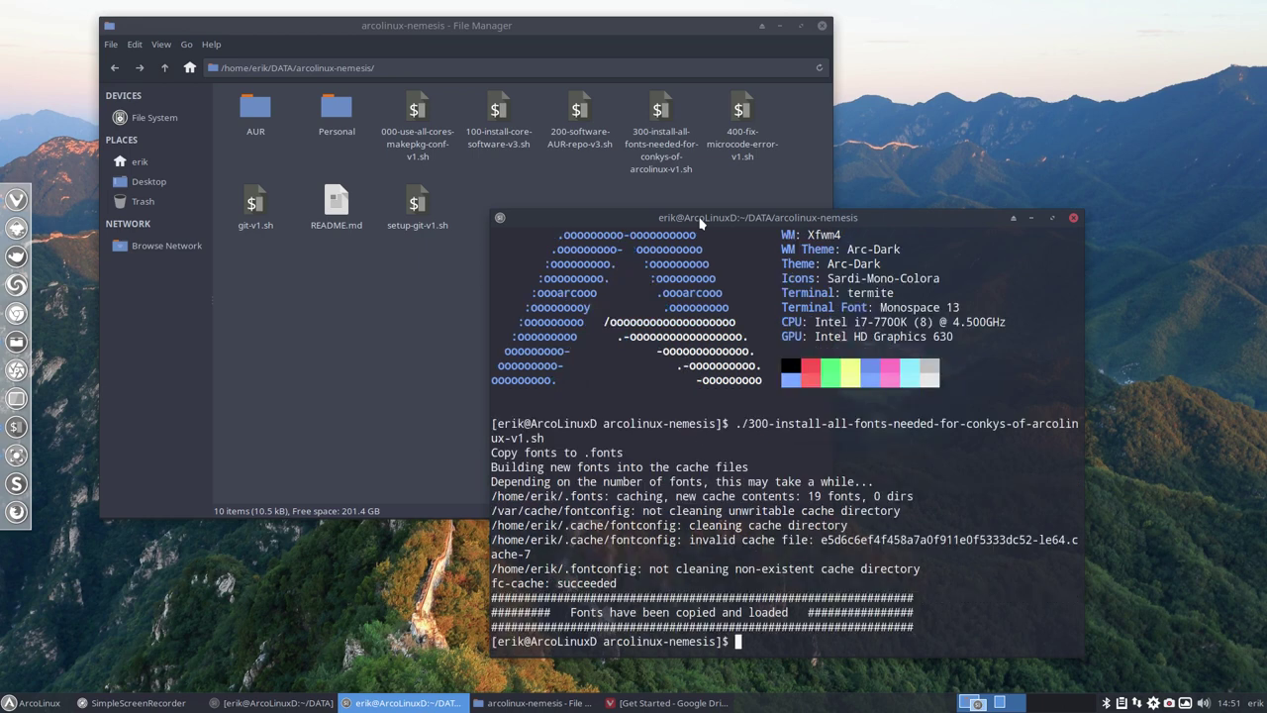
type("./400")
key("Tab")
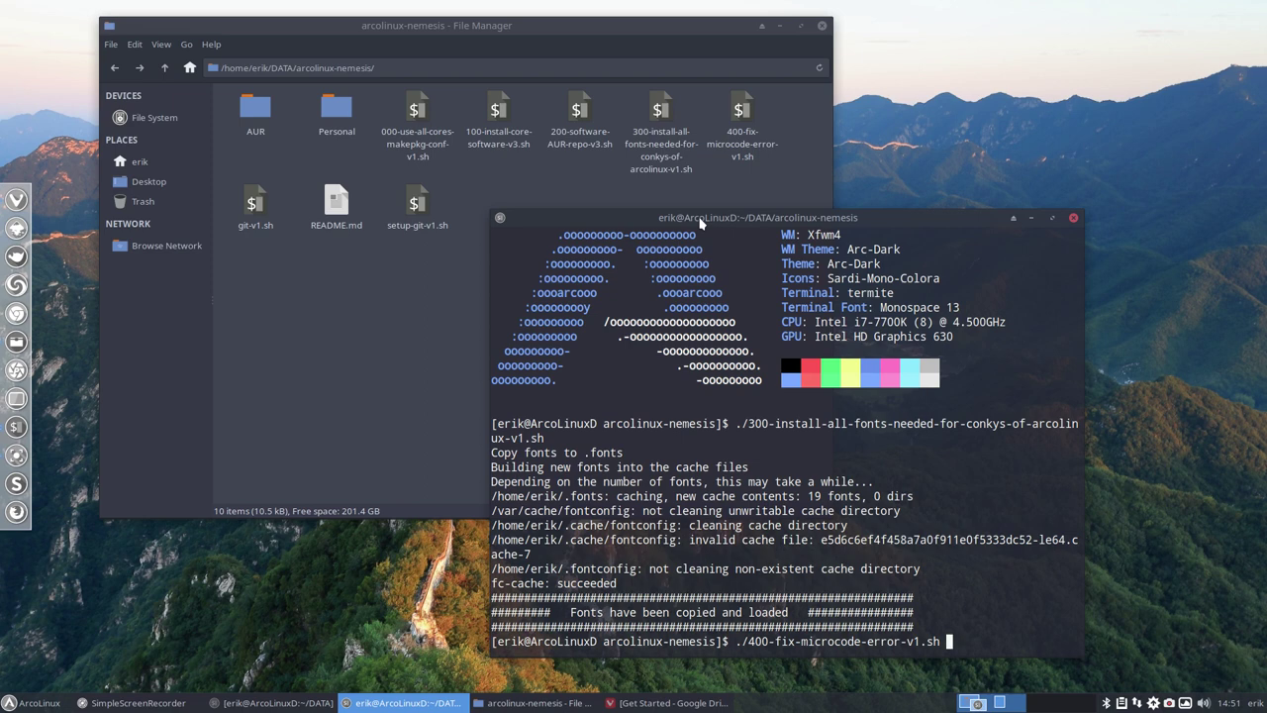
left_click(1073, 217)
Open a terminal in the Personal subfolder of arcolinux-nemesis and run 100-install-personal-settings-folders-v2.sh.
double_click(336, 109)
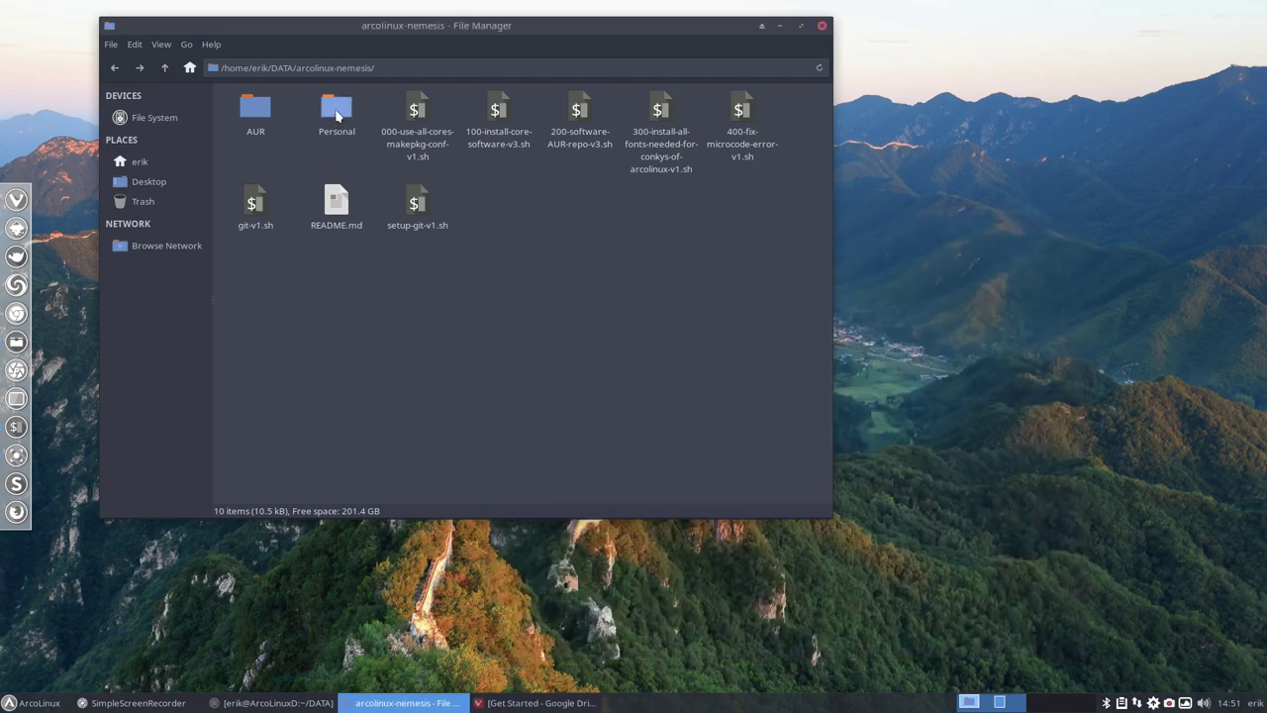
left_click_drag(472, 26, 829, 50)
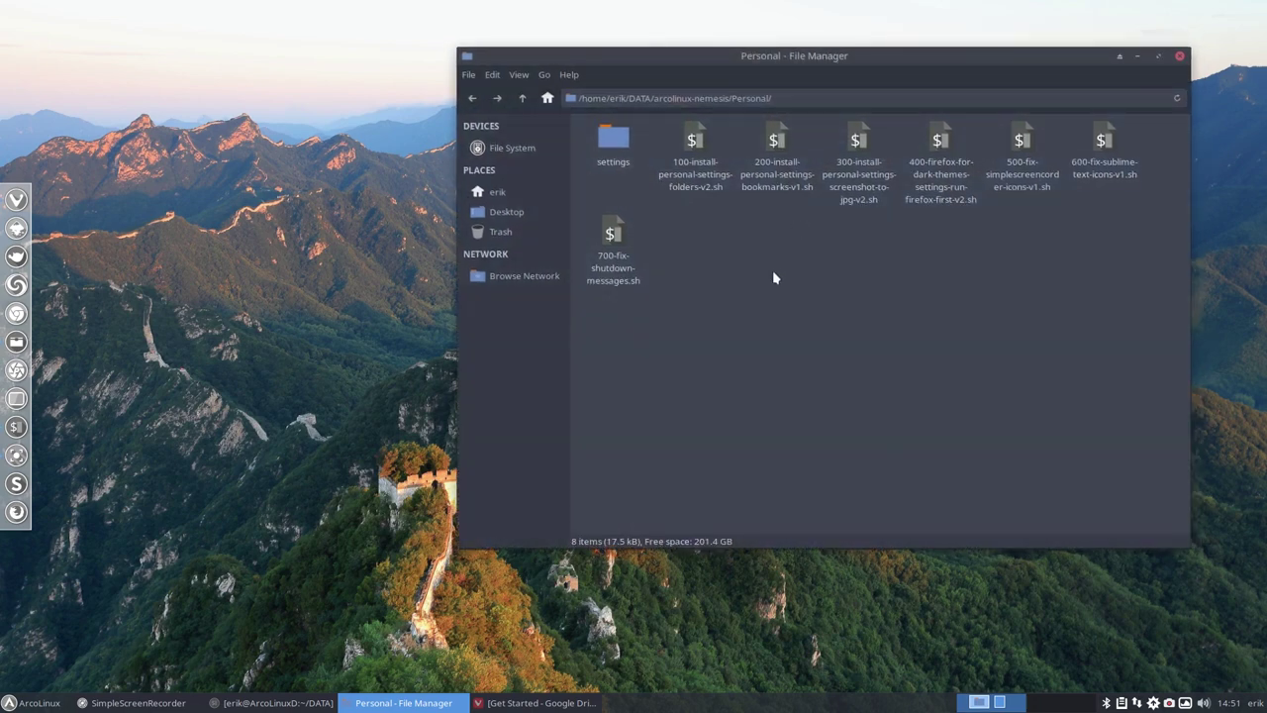
left_click(695, 144)
right_click(772, 308)
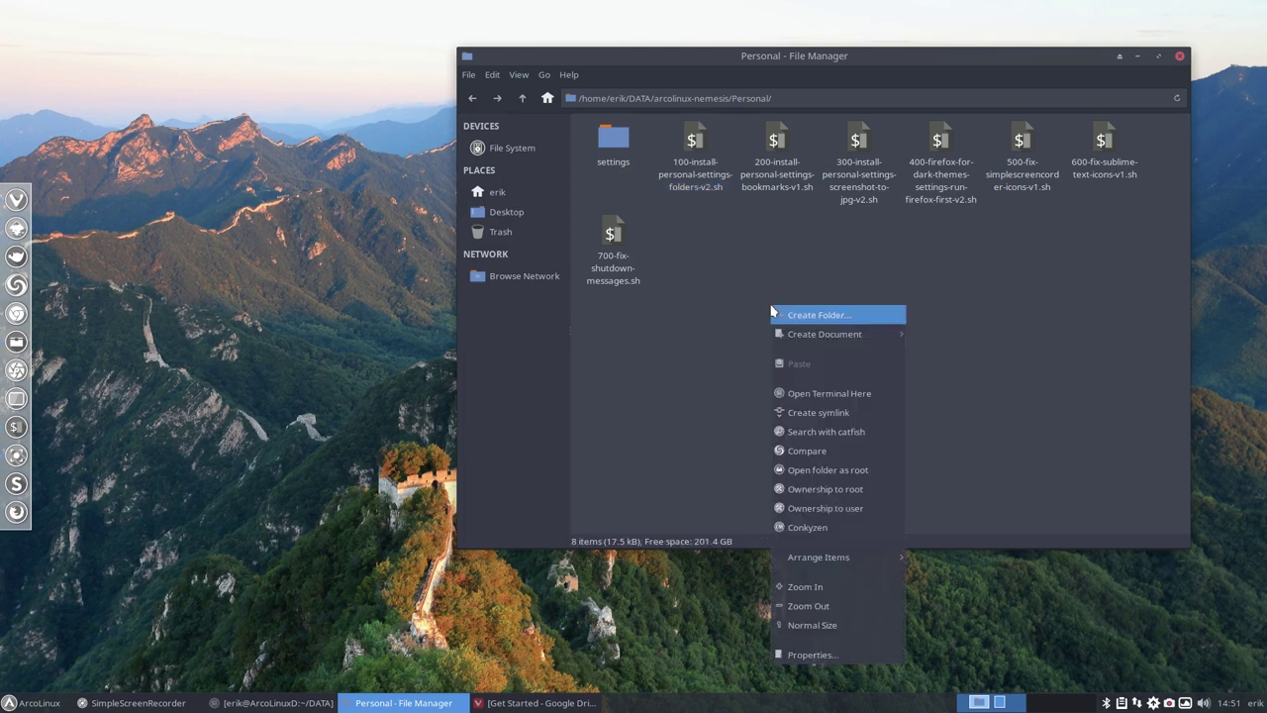
left_click(834, 393)
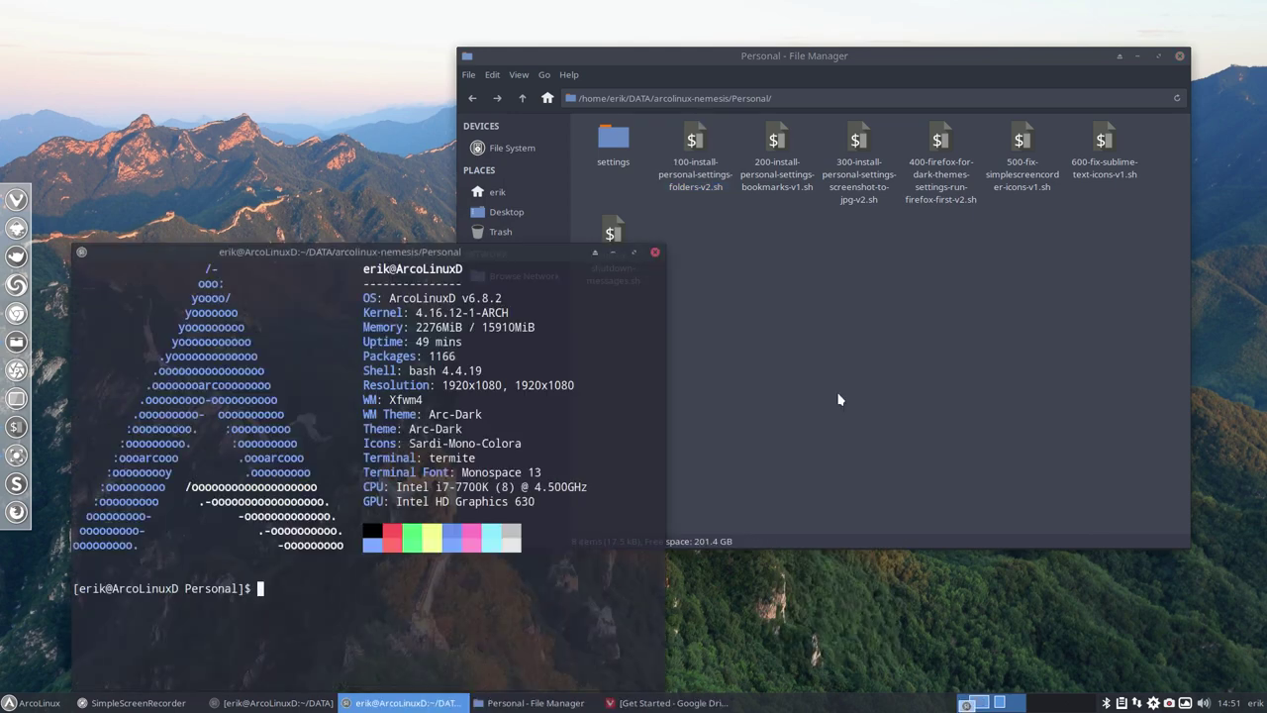
type("./1")
key("Tab")
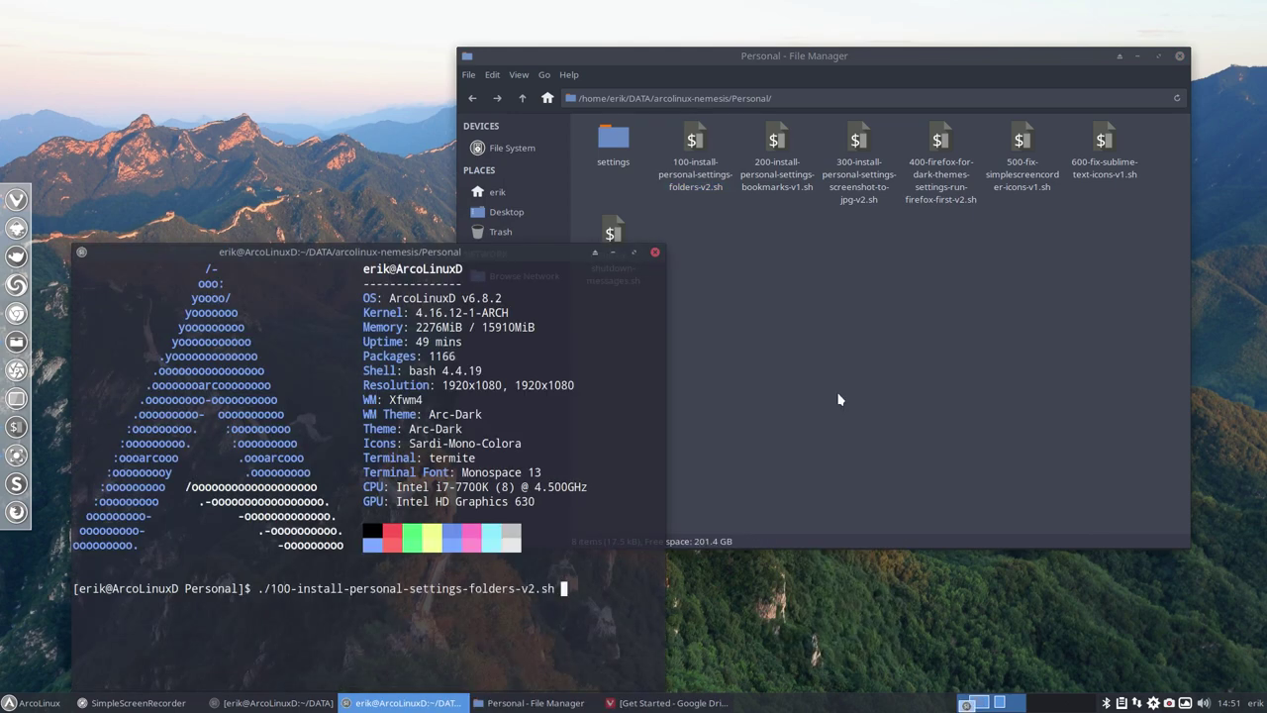
key("Return")
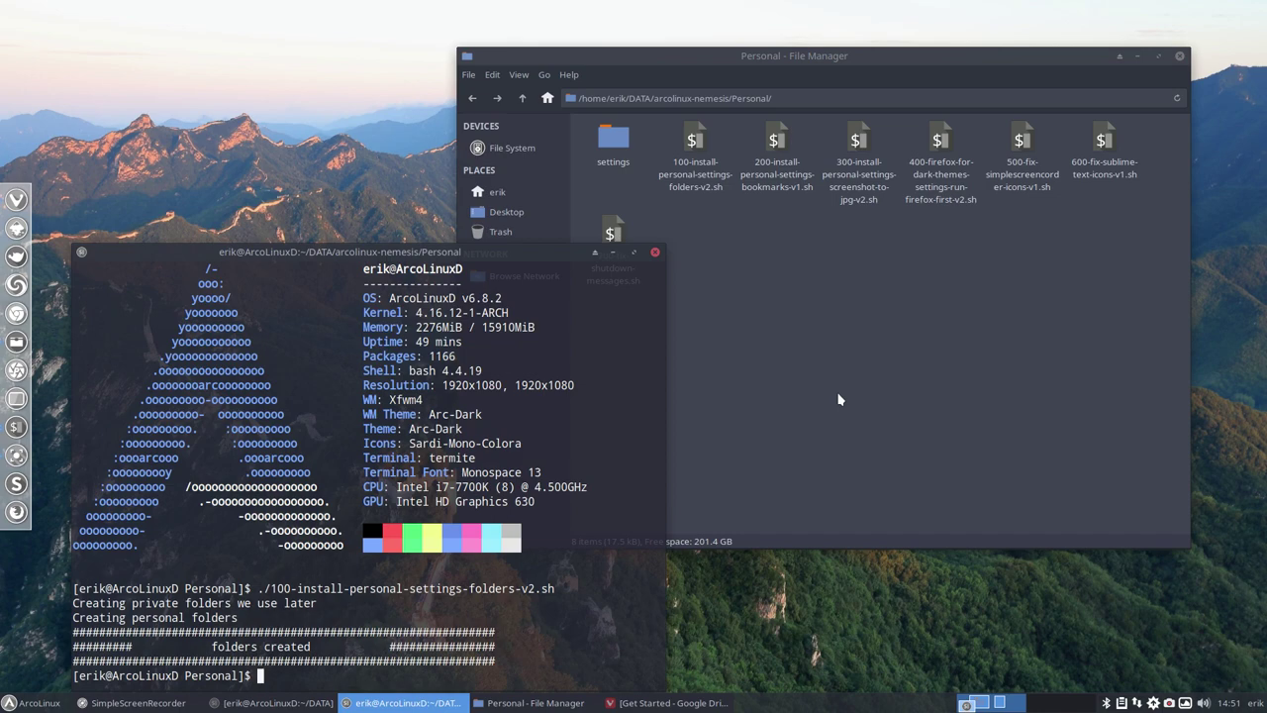
Tile the terminal and file manager side by side, and run 200-install-personal-settings-bookmarks-v1.sh.
left_click_drag(545, 254, 874, 237)
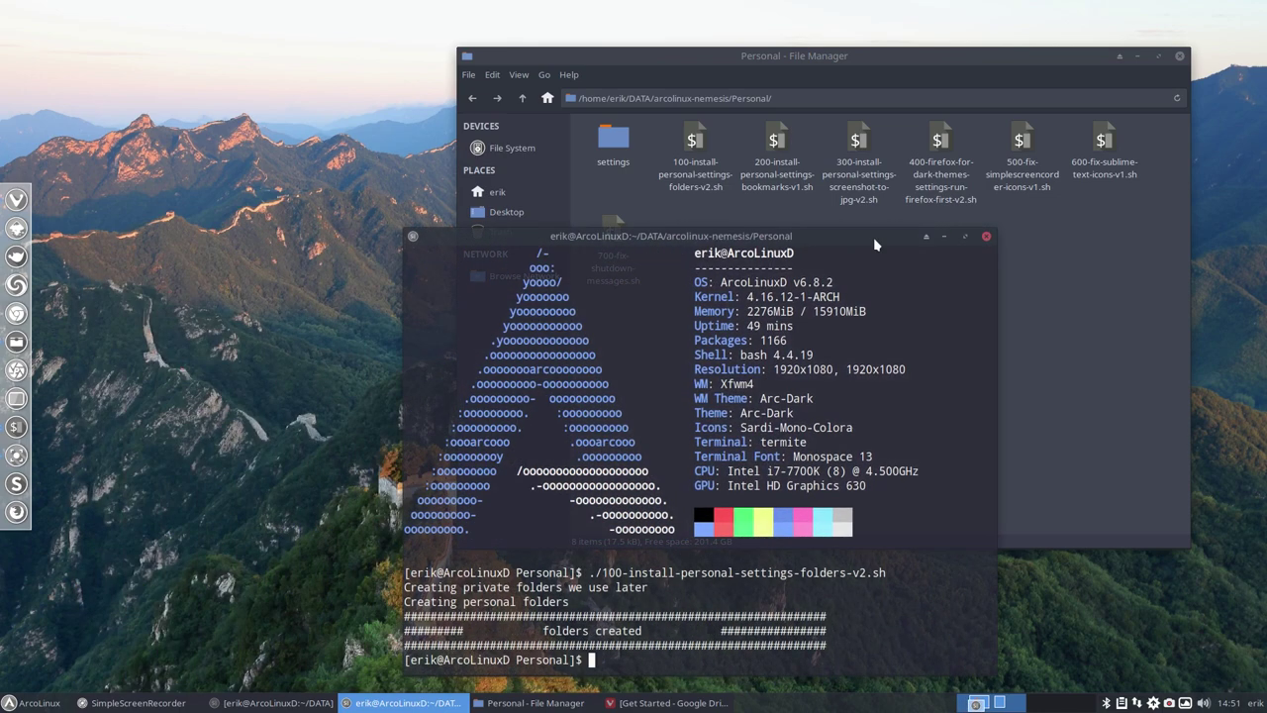
type("./")
left_click_drag(770, 234, 4, 202)
left_click_drag(747, 57, 1264, 146)
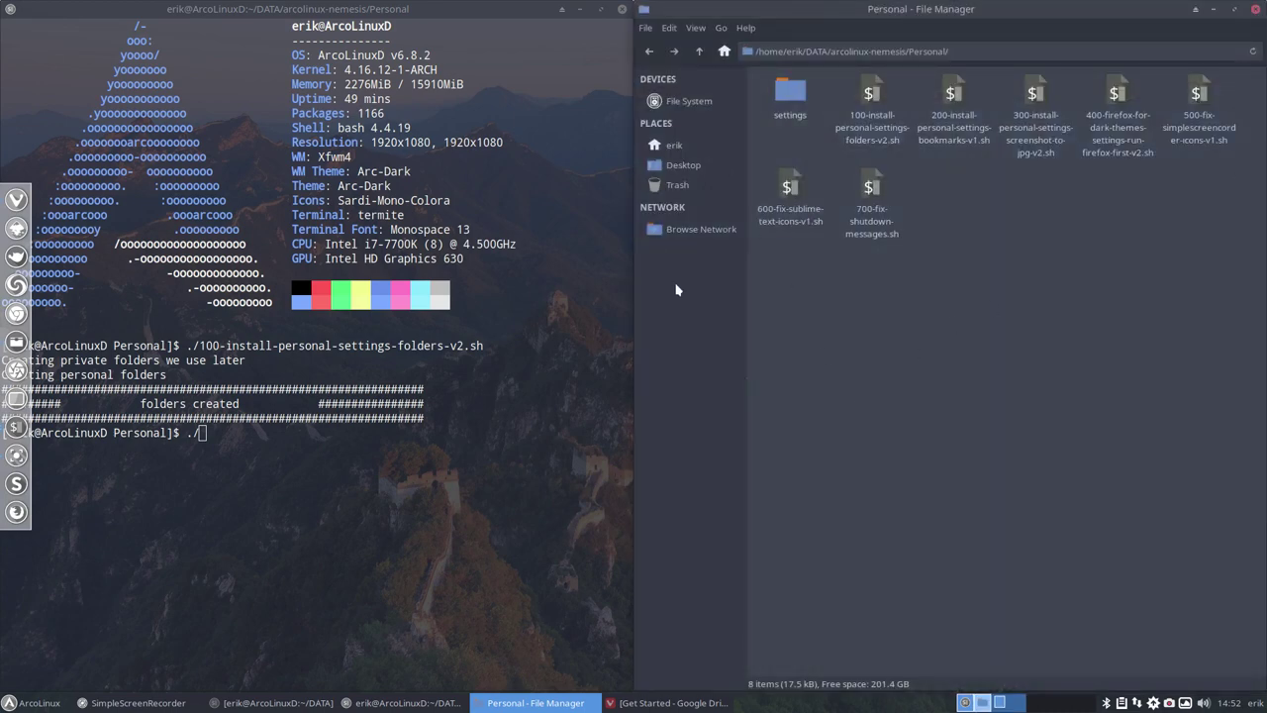
left_click(282, 468)
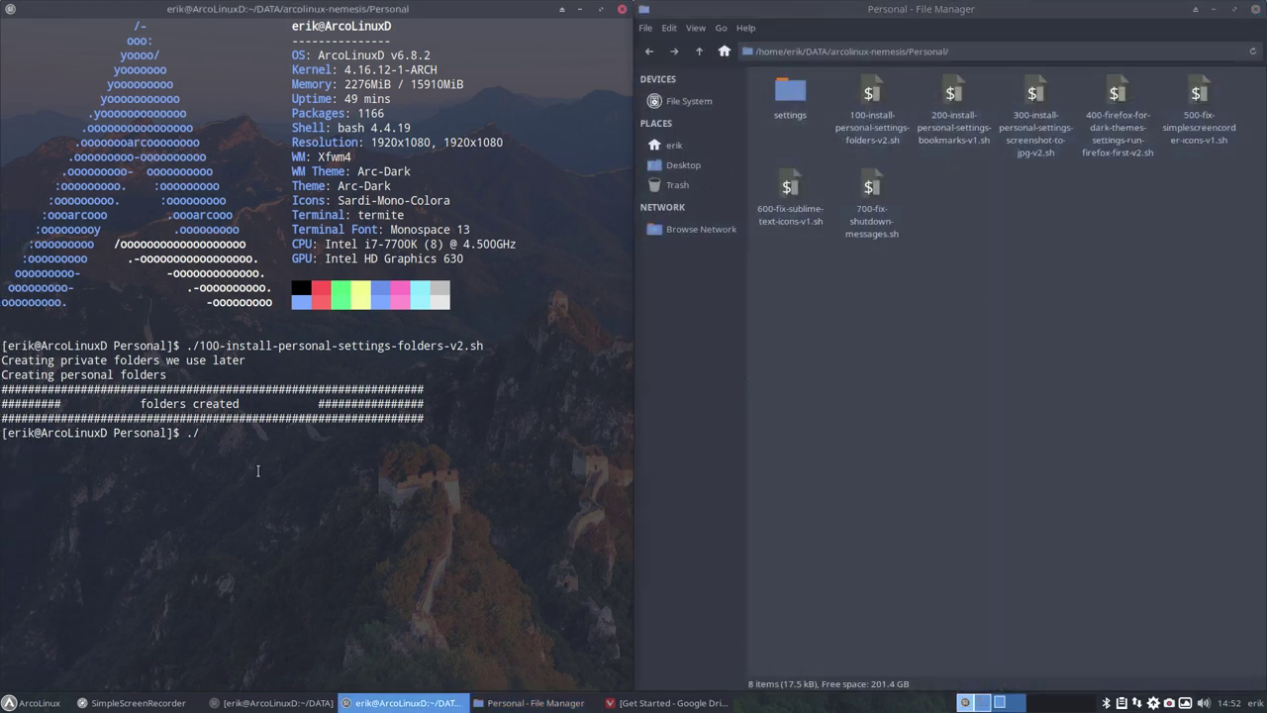
type("200")
key("Tab")
key("Return")
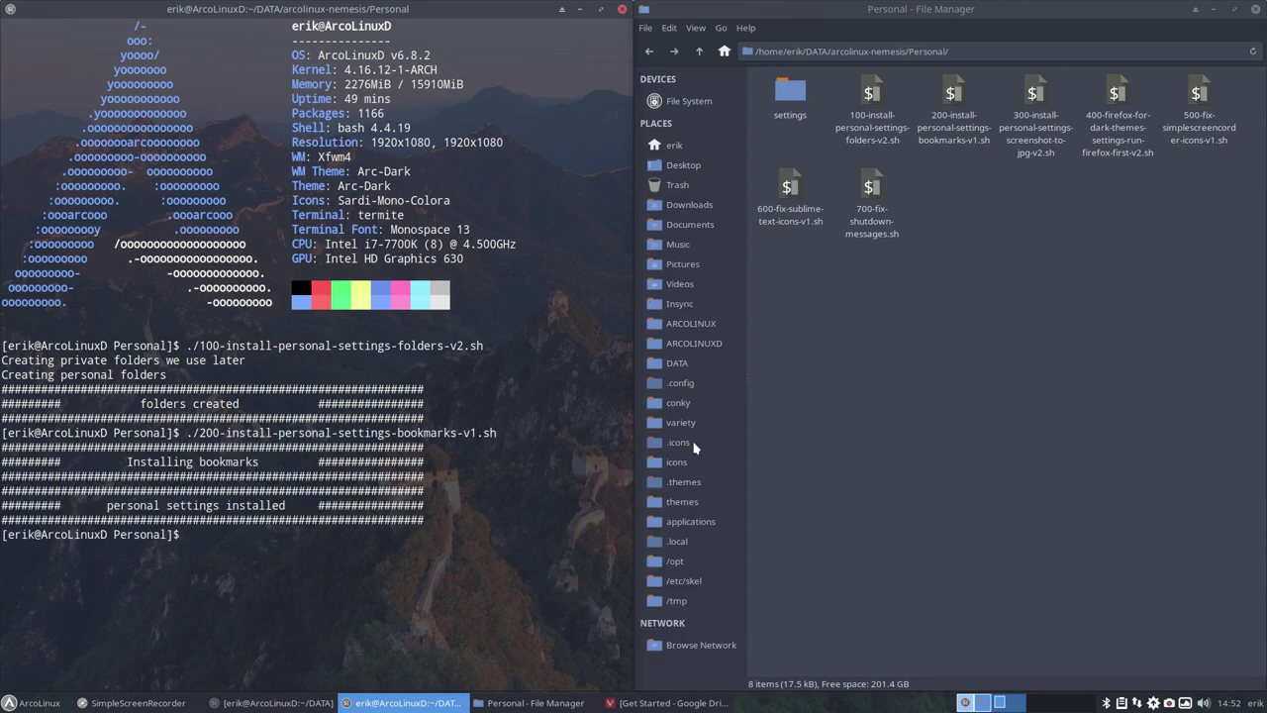
View the /etc/skel and home folders through the file manager bookmarks, and return to the Personal folder.
left_click(686, 581)
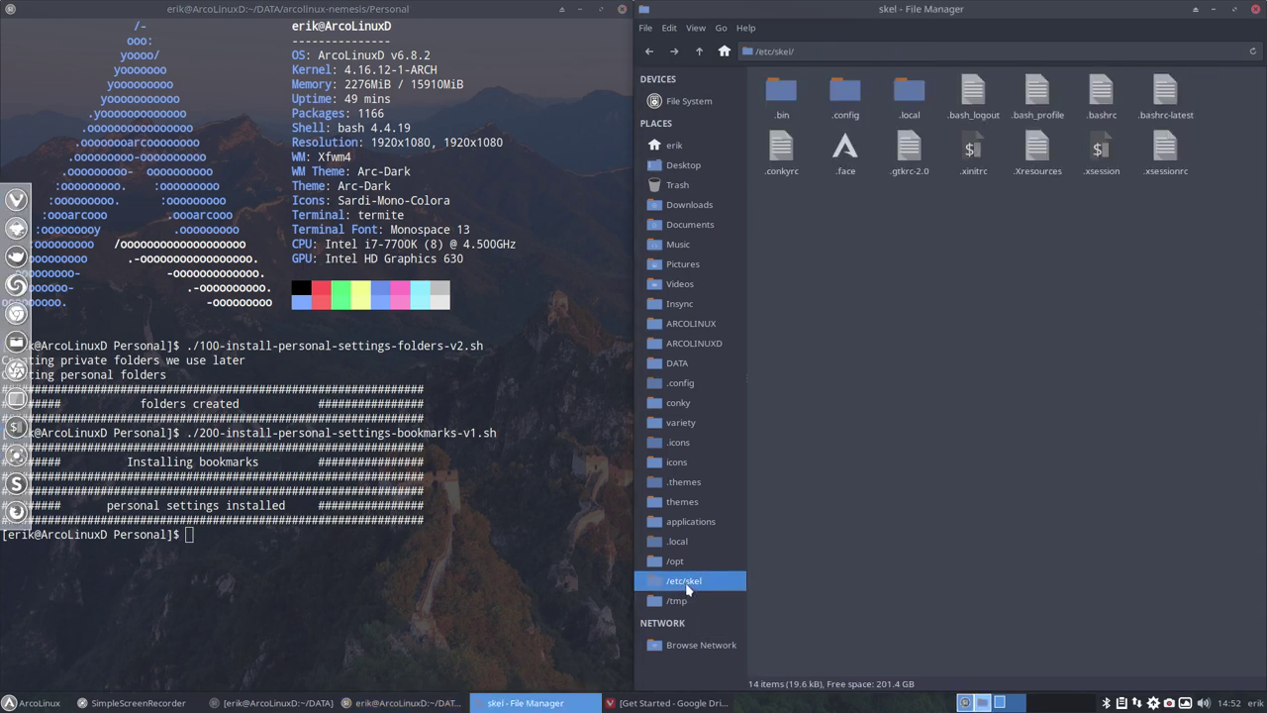
left_click(679, 149)
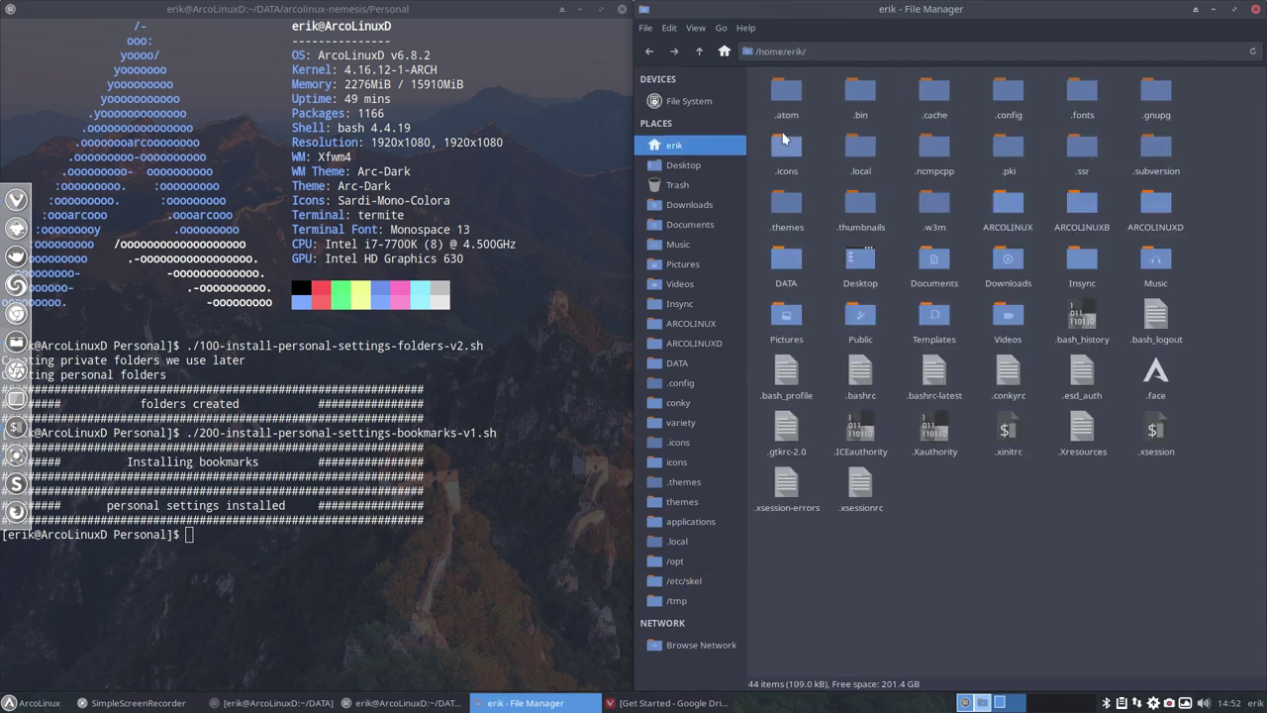
left_click(650, 51)
left_click(650, 53)
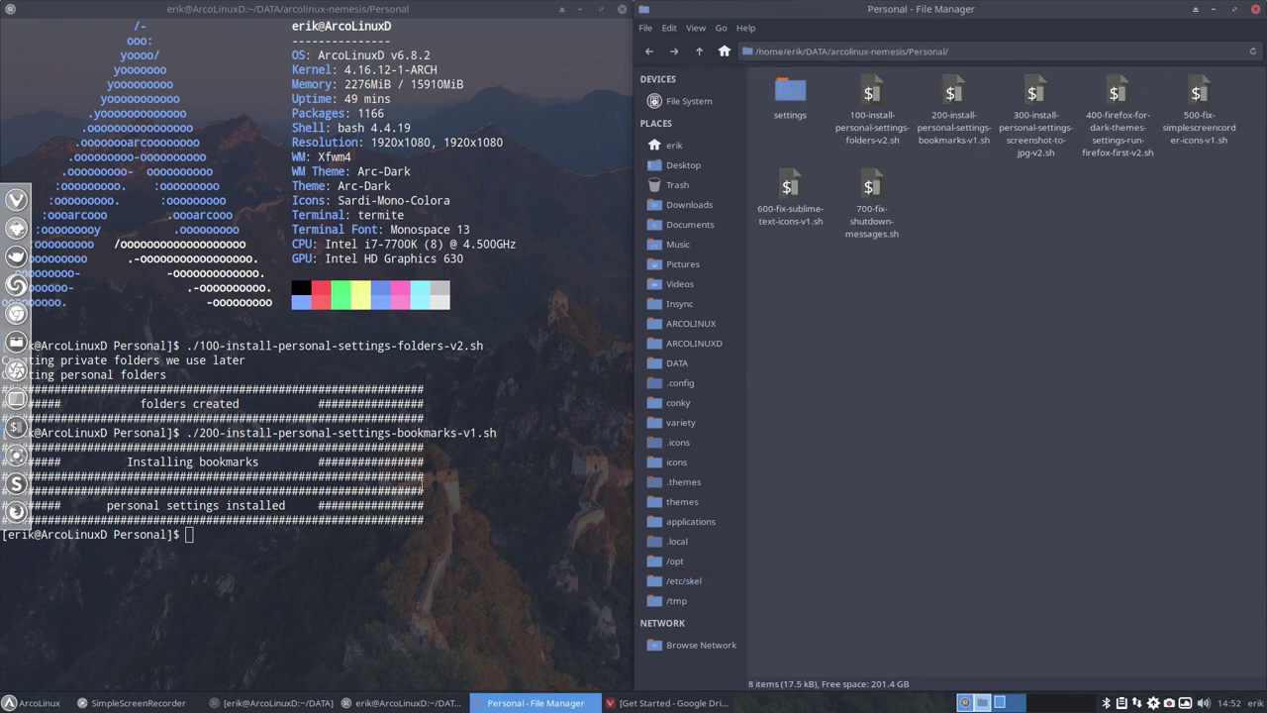
Run 300-install-personal-settings-screenshot-to-jpg-v2.sh in the Personal folder's terminal.
left_click(394, 500)
type("./")
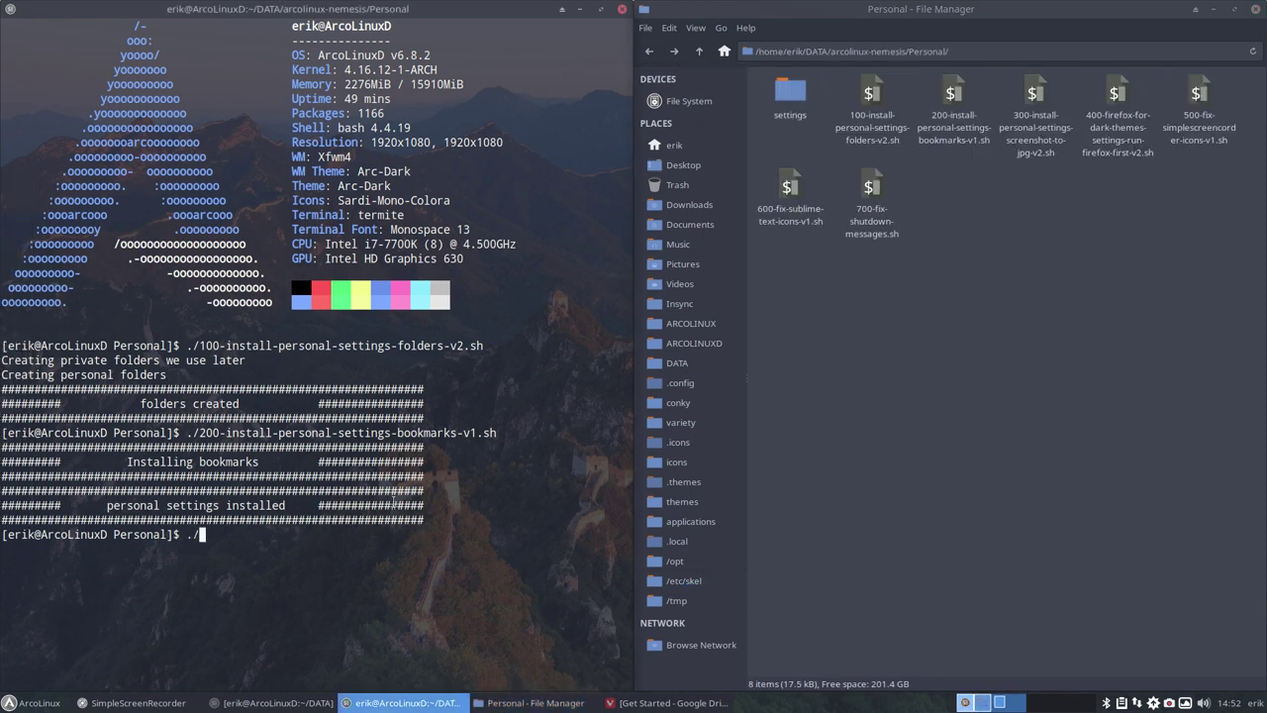
type("300")
key("Tab")
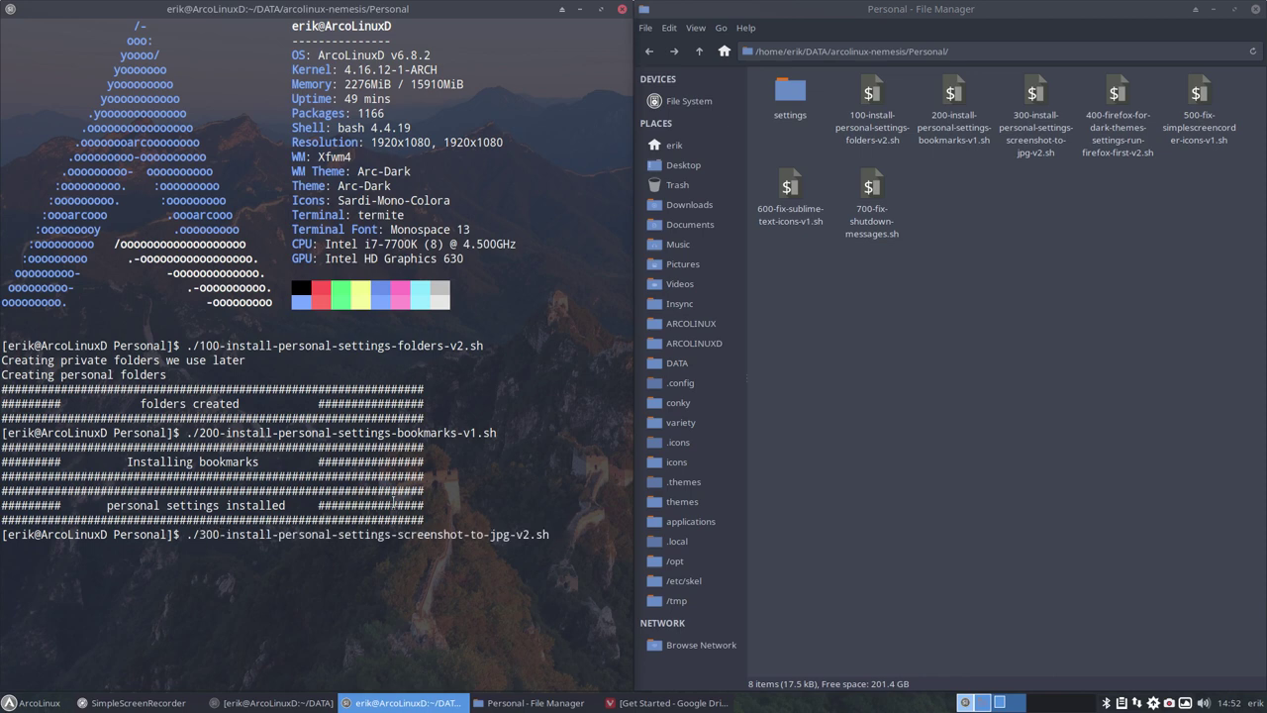
key("Return")
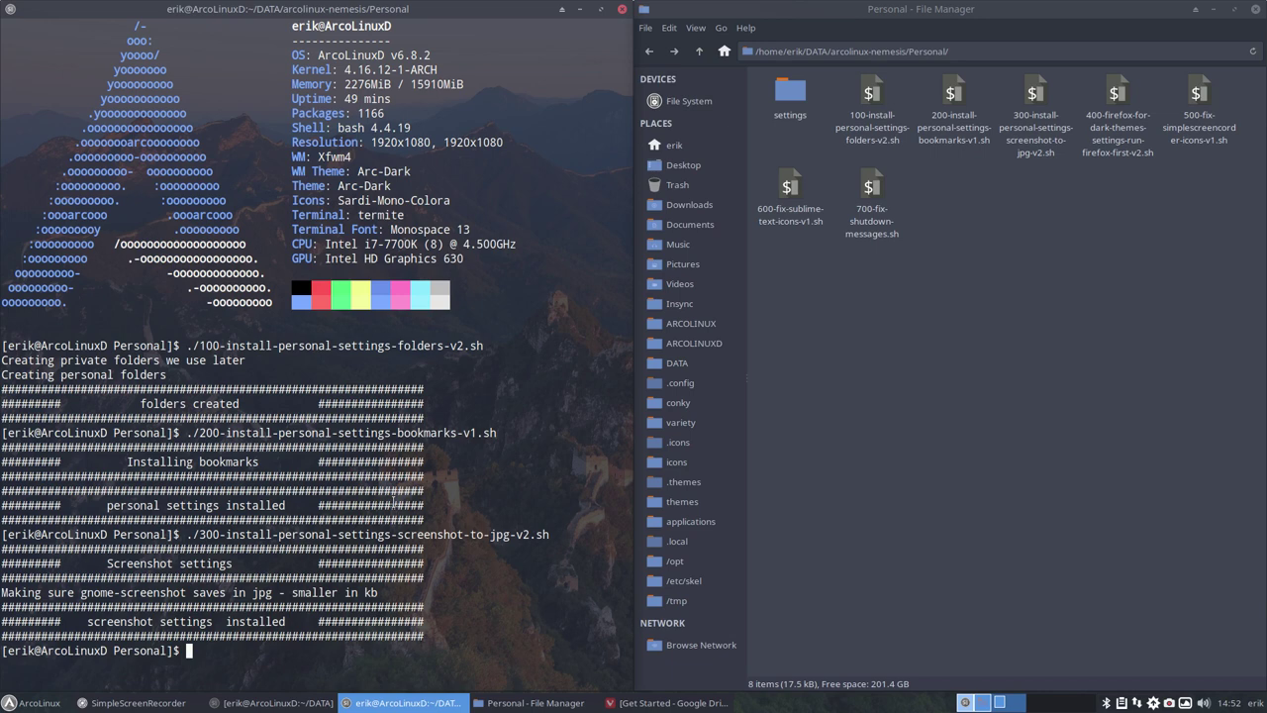
Grab a whole-screen screenshot, check the file extension in its proposed name, and cancel without saving.
key("Print")
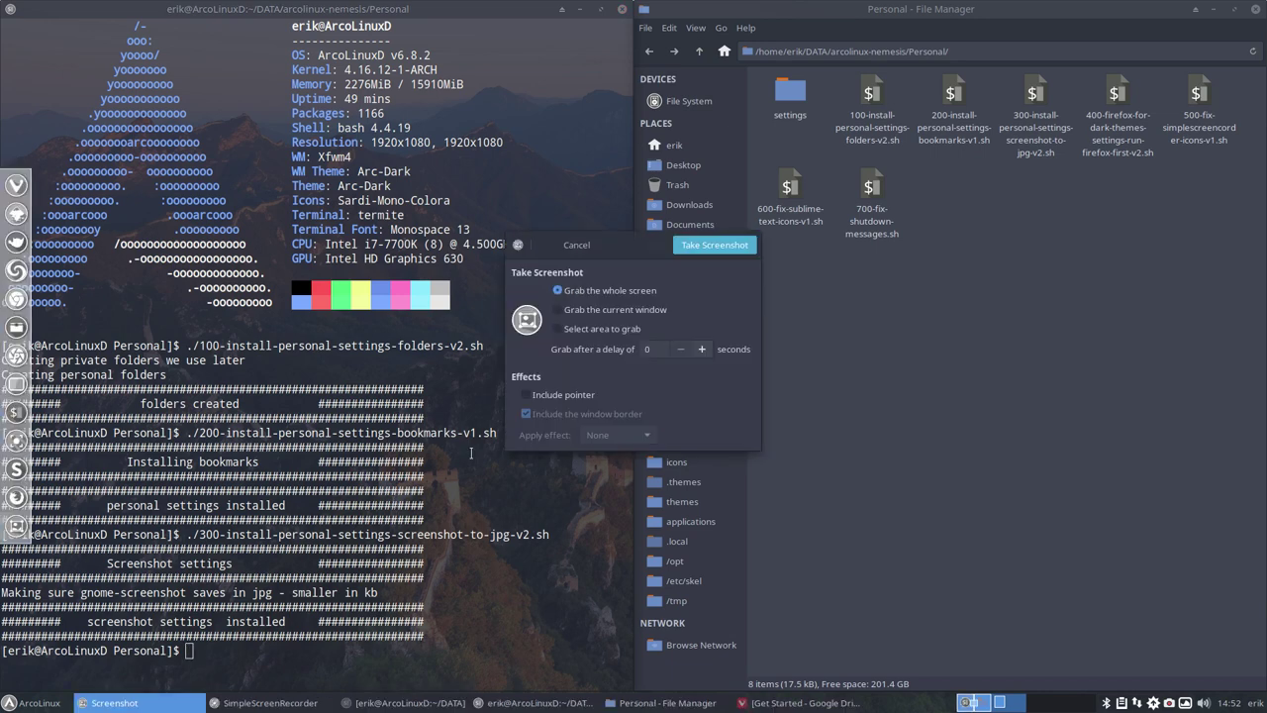
left_click(713, 248)
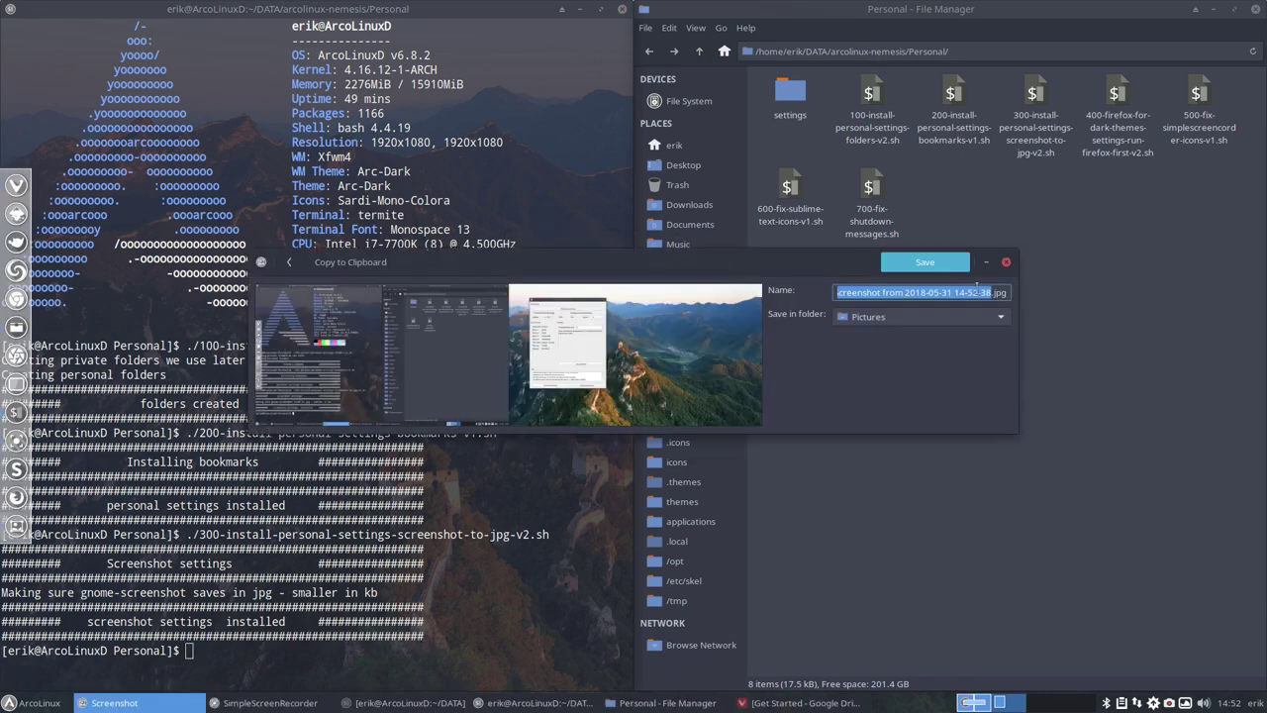
left_click(1002, 293)
left_click_drag(993, 293, 1011, 312)
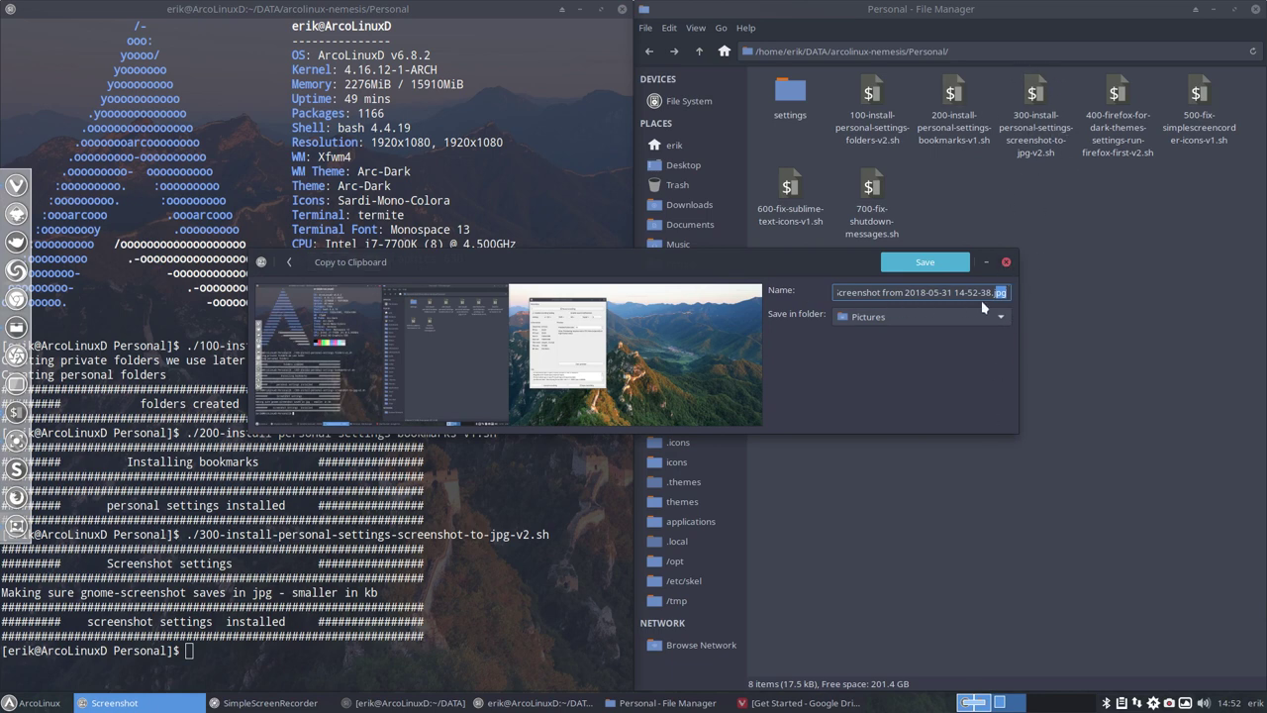
left_click(289, 261)
left_click(551, 247)
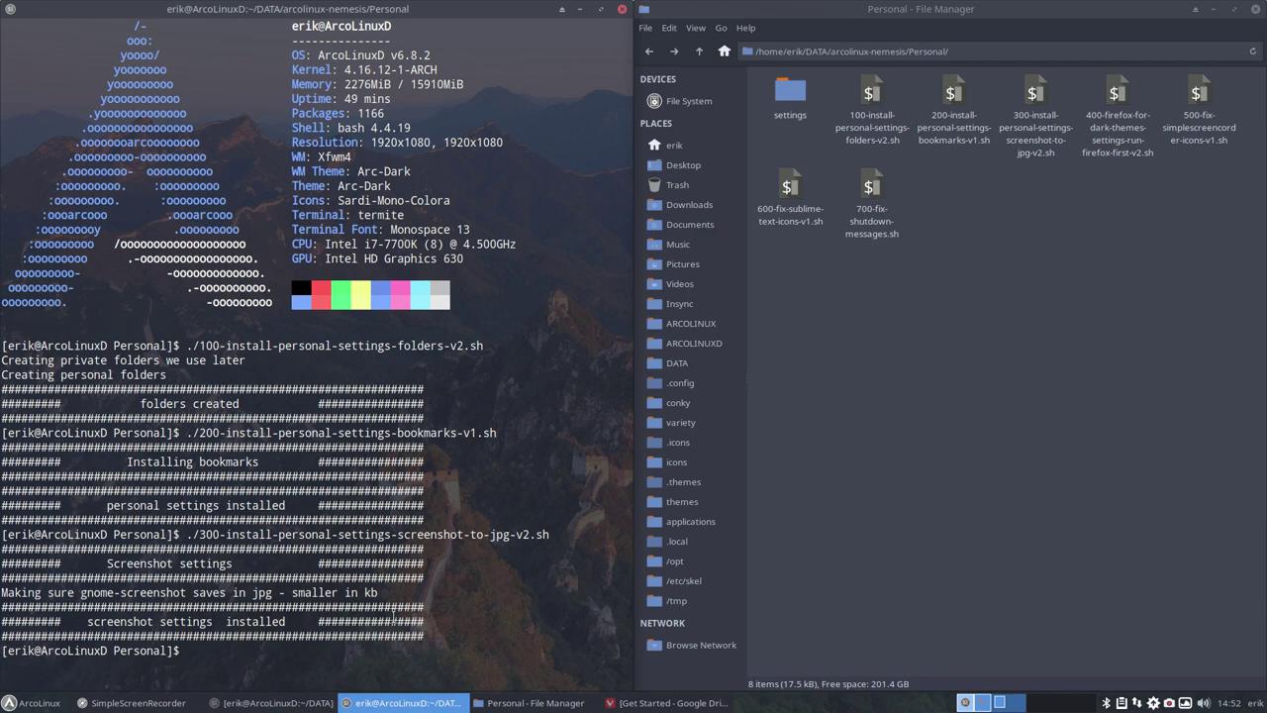
Try to run 400-firefox-for-dark-themes-settings-run-firefox-first-v2.sh and inspect the last line of its output.
type("./400")
key("Tab")
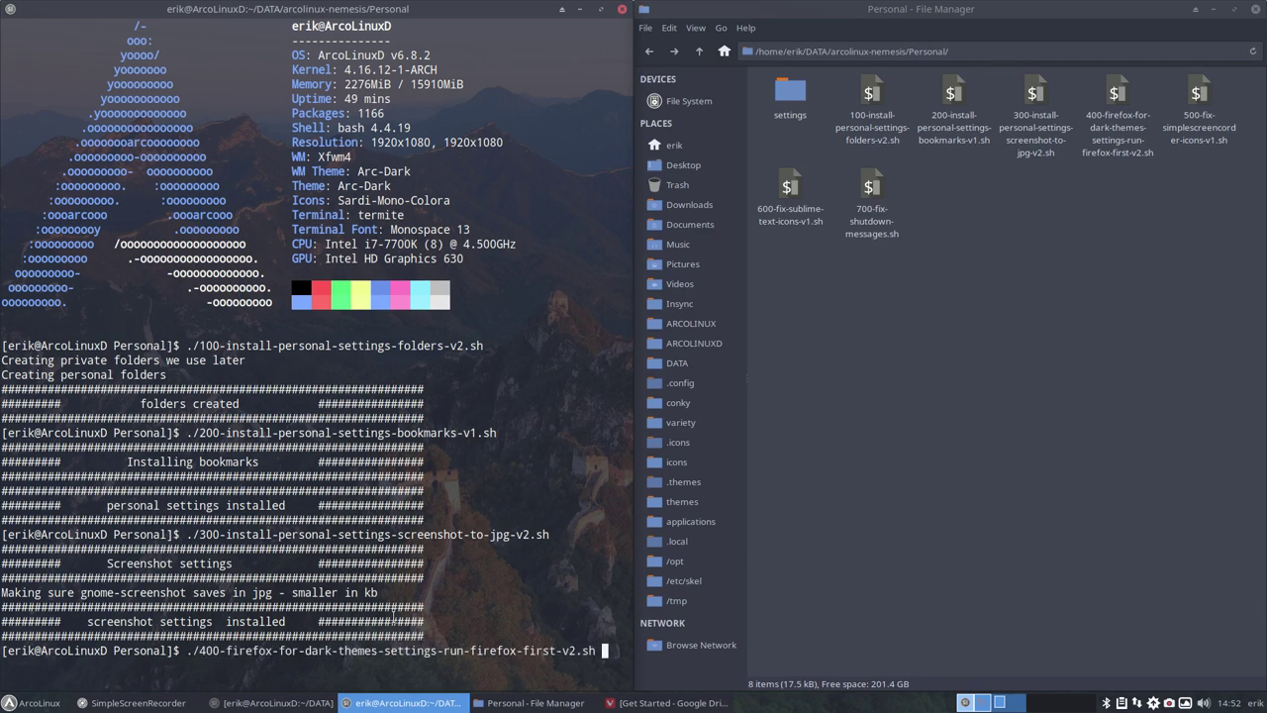
key("Return")
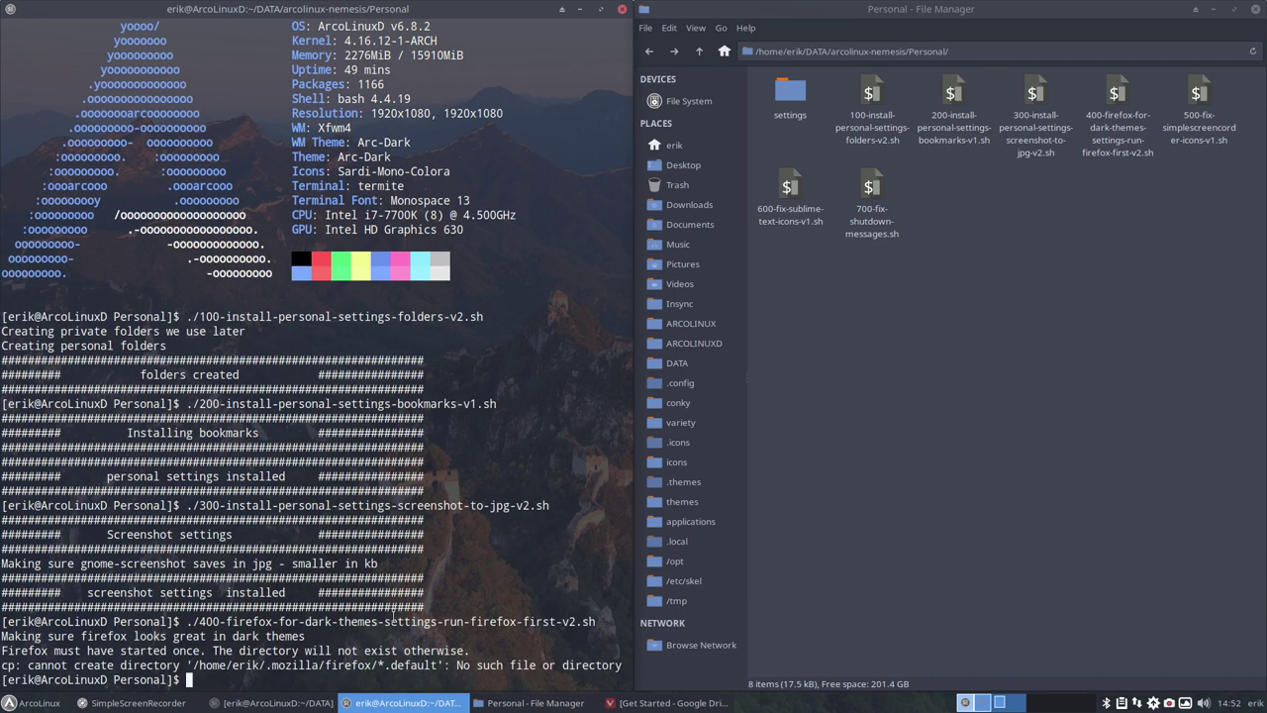
triple_click(30, 666)
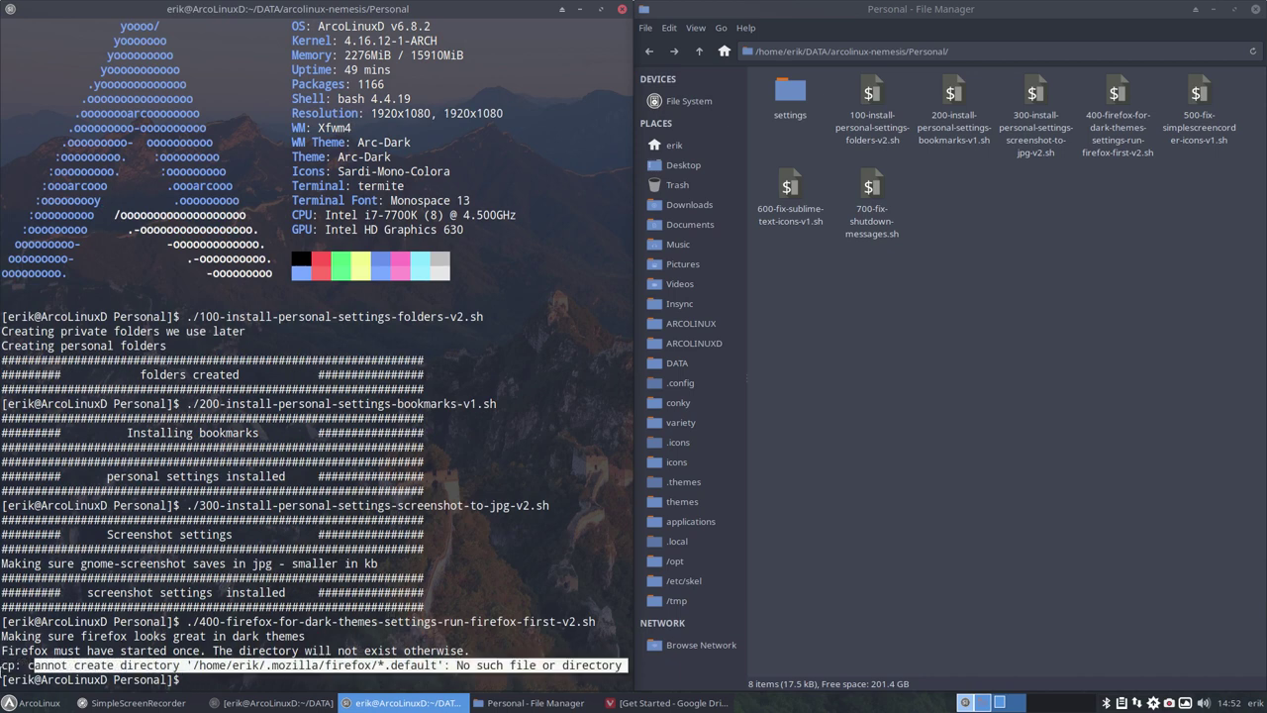
left_click(22, 669)
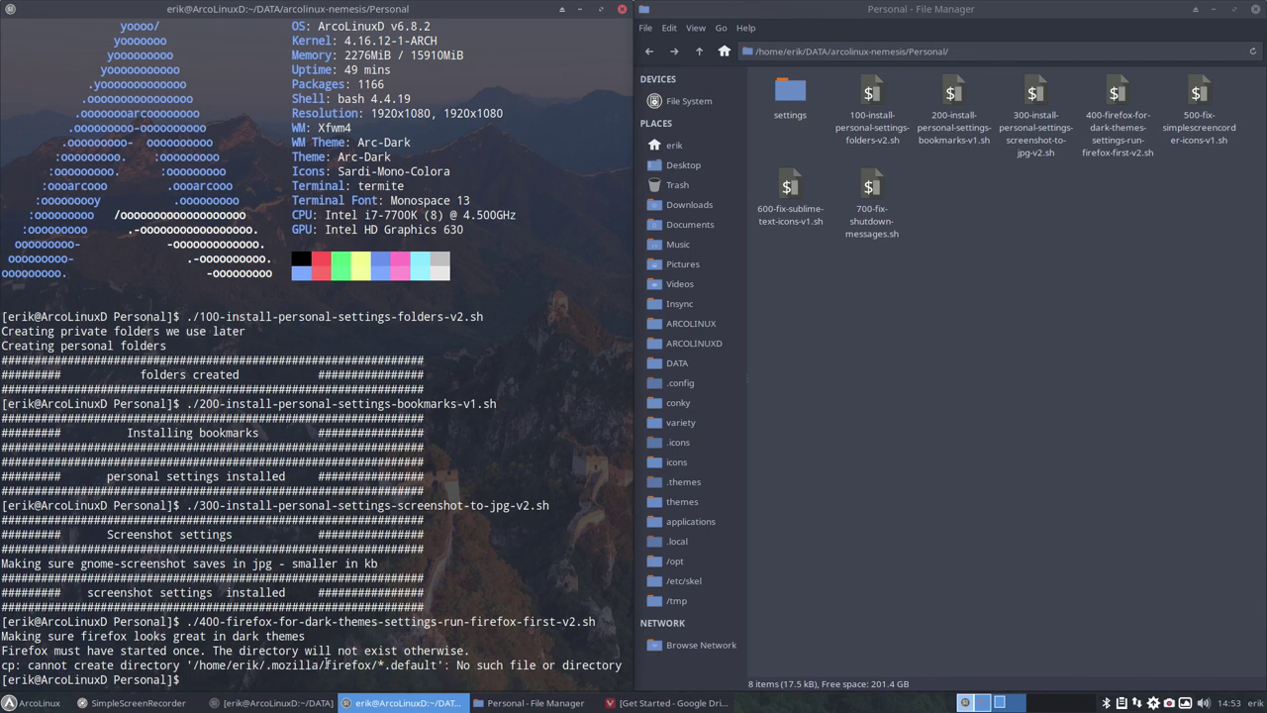
left_click_drag(303, 665, 71, 679)
Launch Firefox once to create its profile, and close it with all its tabs.
left_click(50, 704)
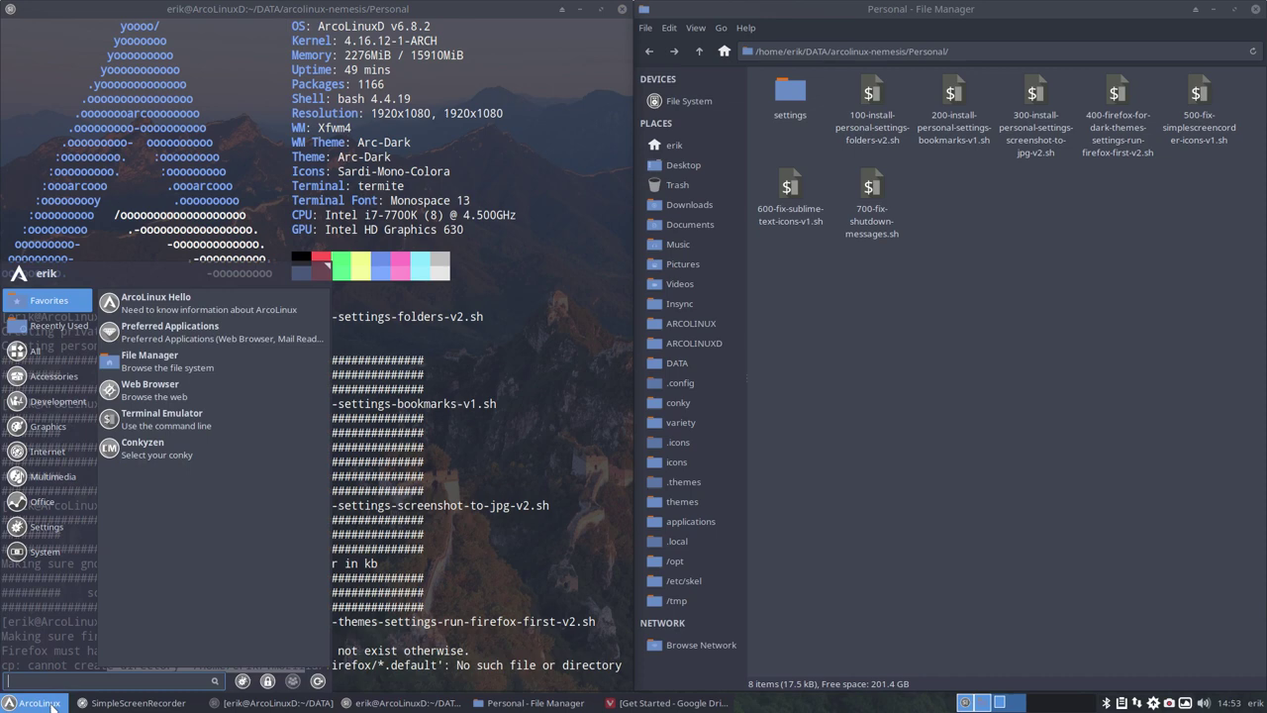
type("fi")
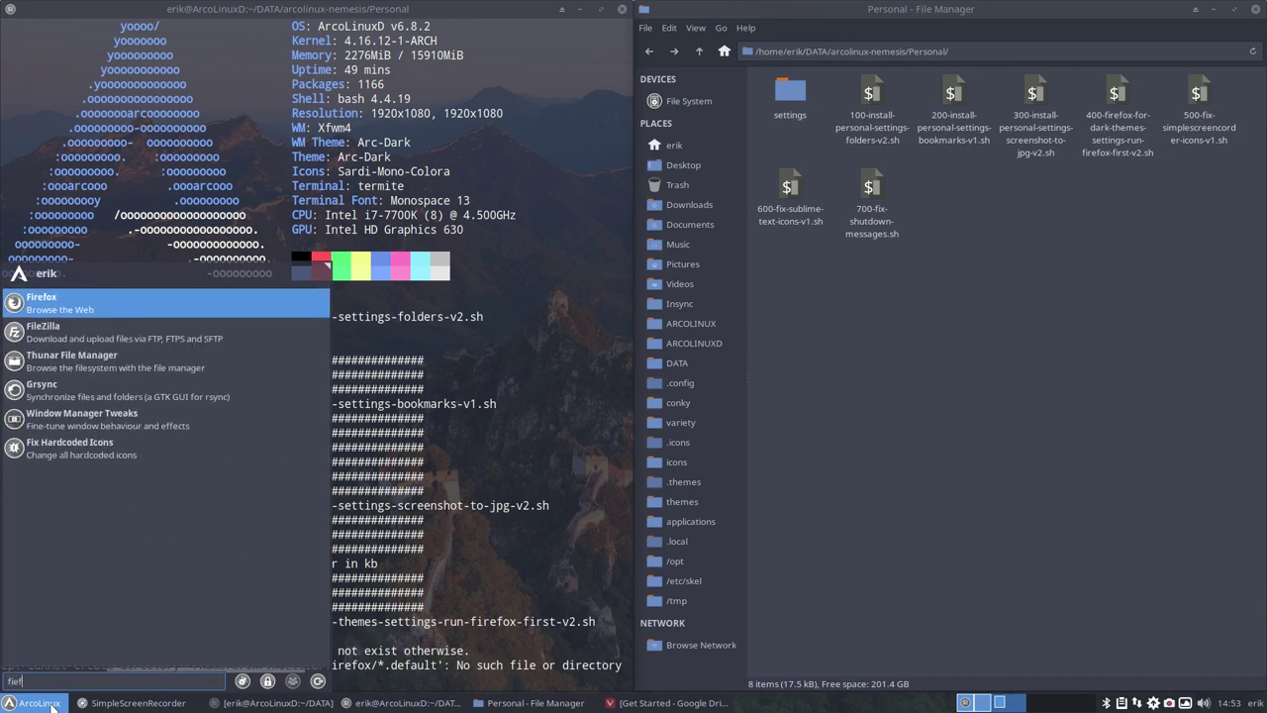
key("Escape")
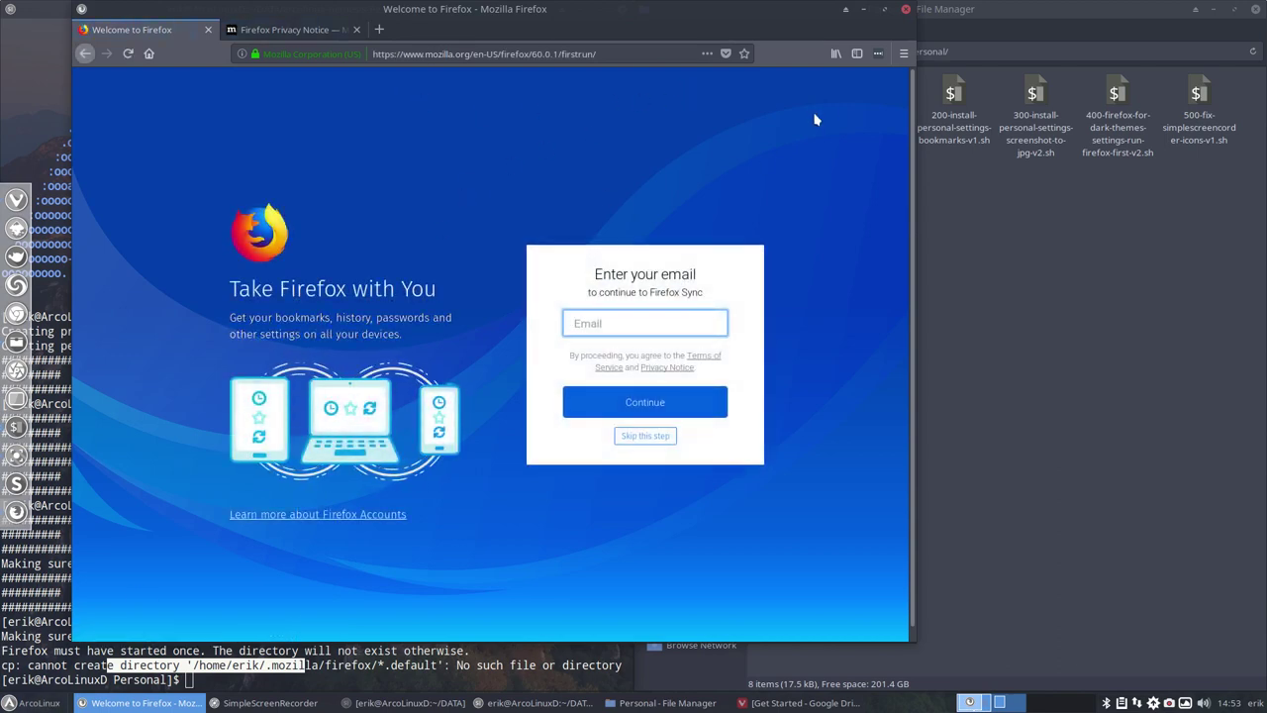
left_click(905, 9)
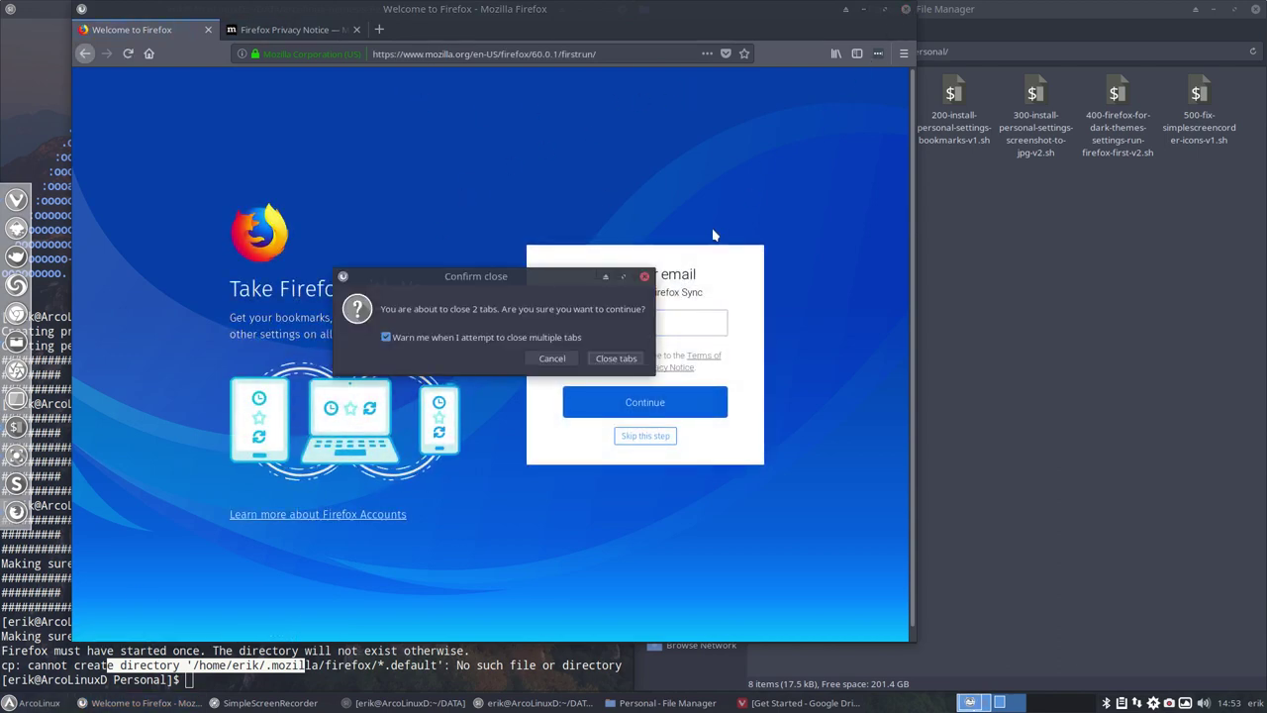
left_click(610, 357)
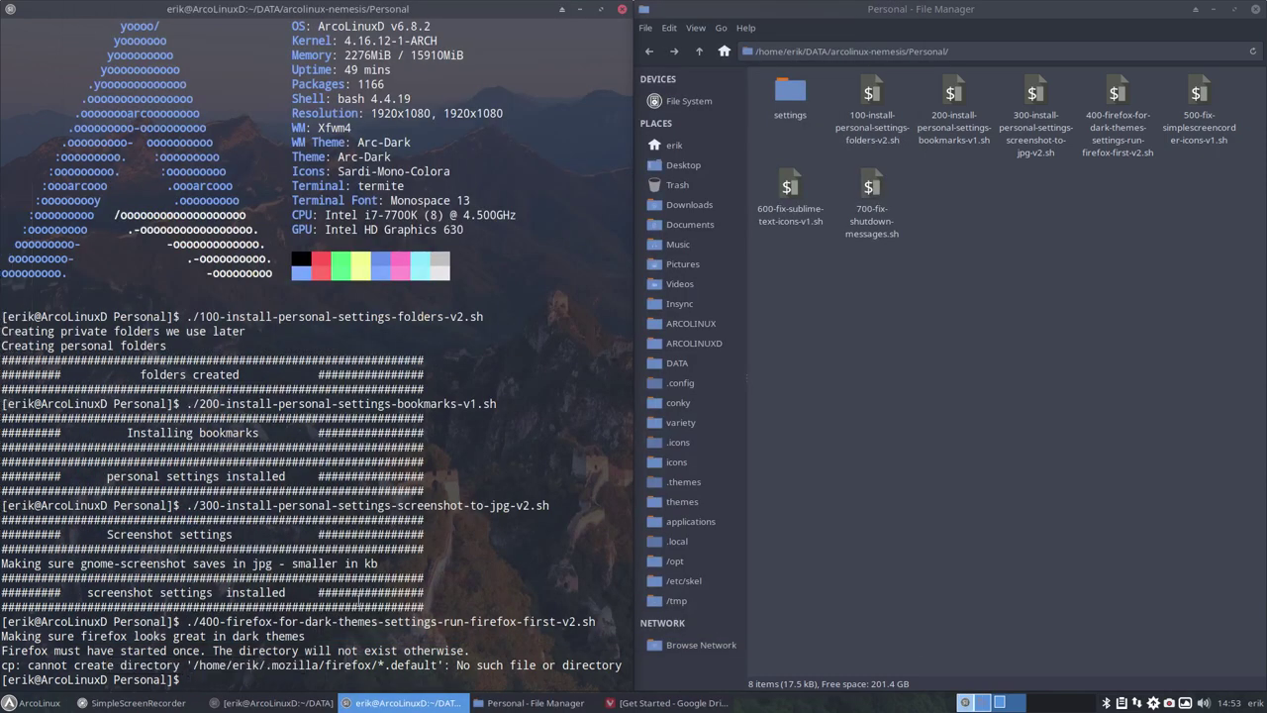
Rerun the 400-firefox dark-themes script, and run 500-fix-simplescreencorder-icons-v1.sh, entering the sudo password.
key("Up")
key("Return")
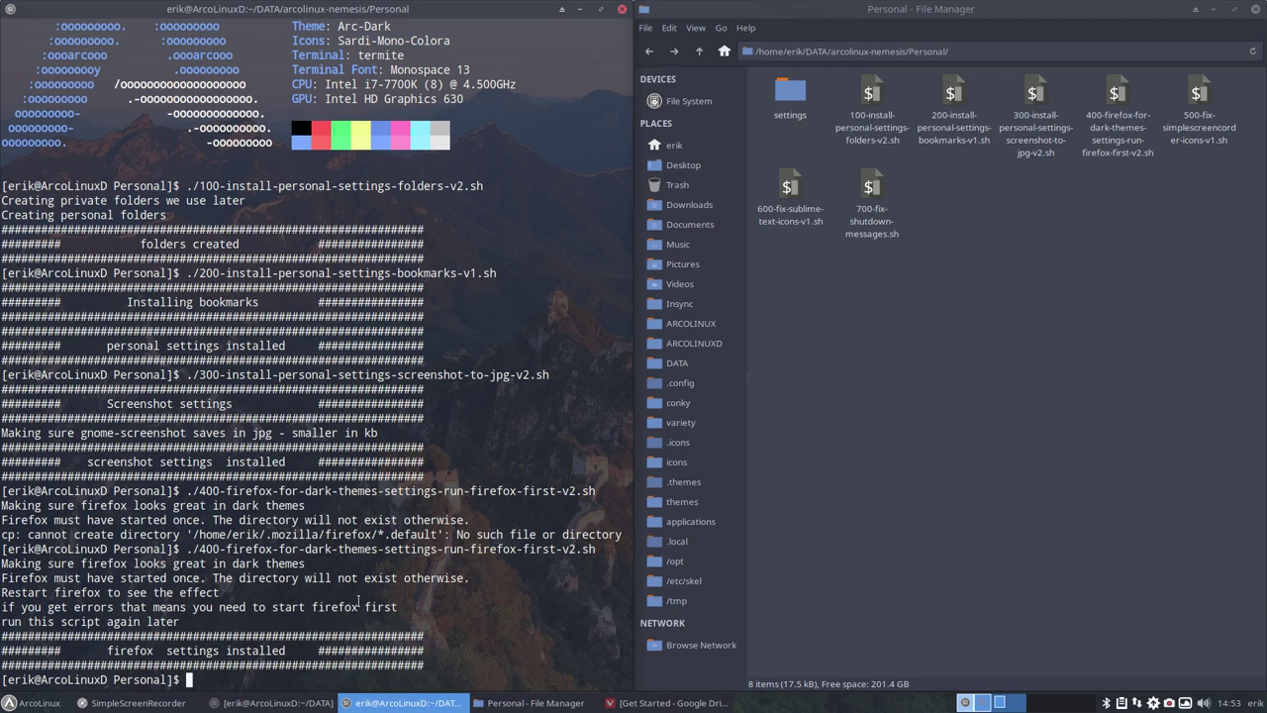
type("./500")
key("Tab")
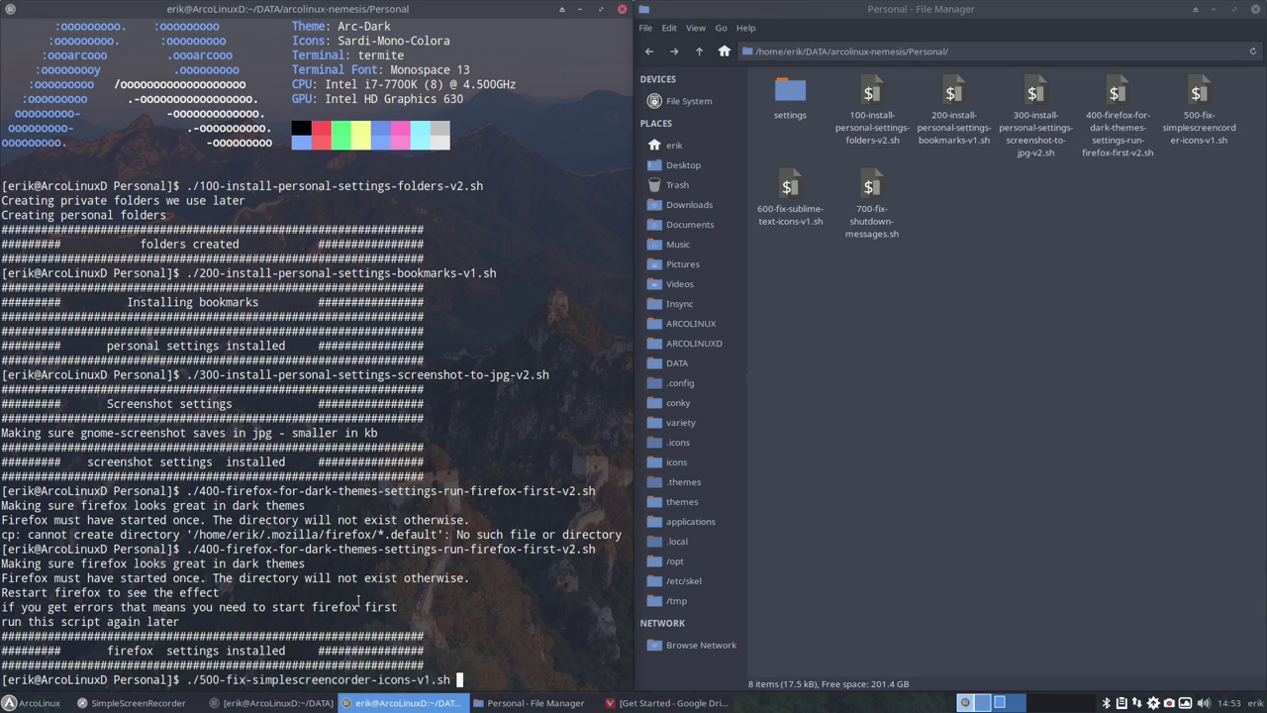
key("Return")
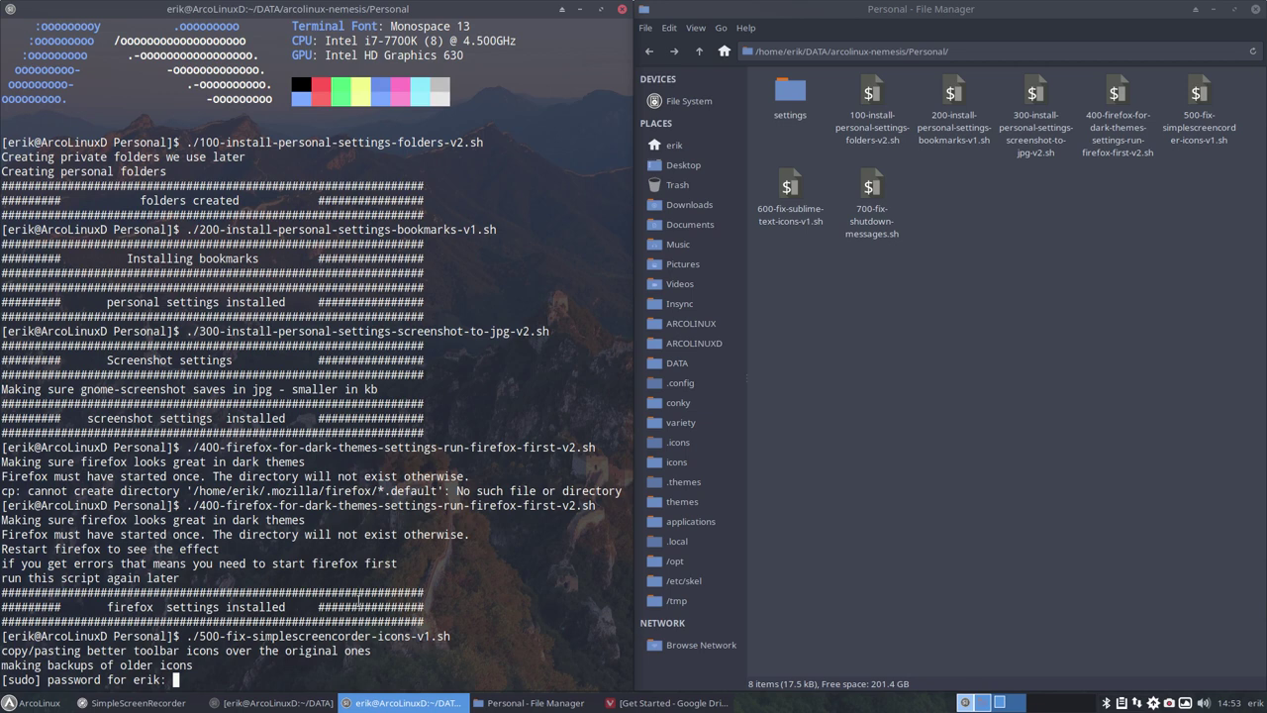
key("Return")
left_click(31, 703)
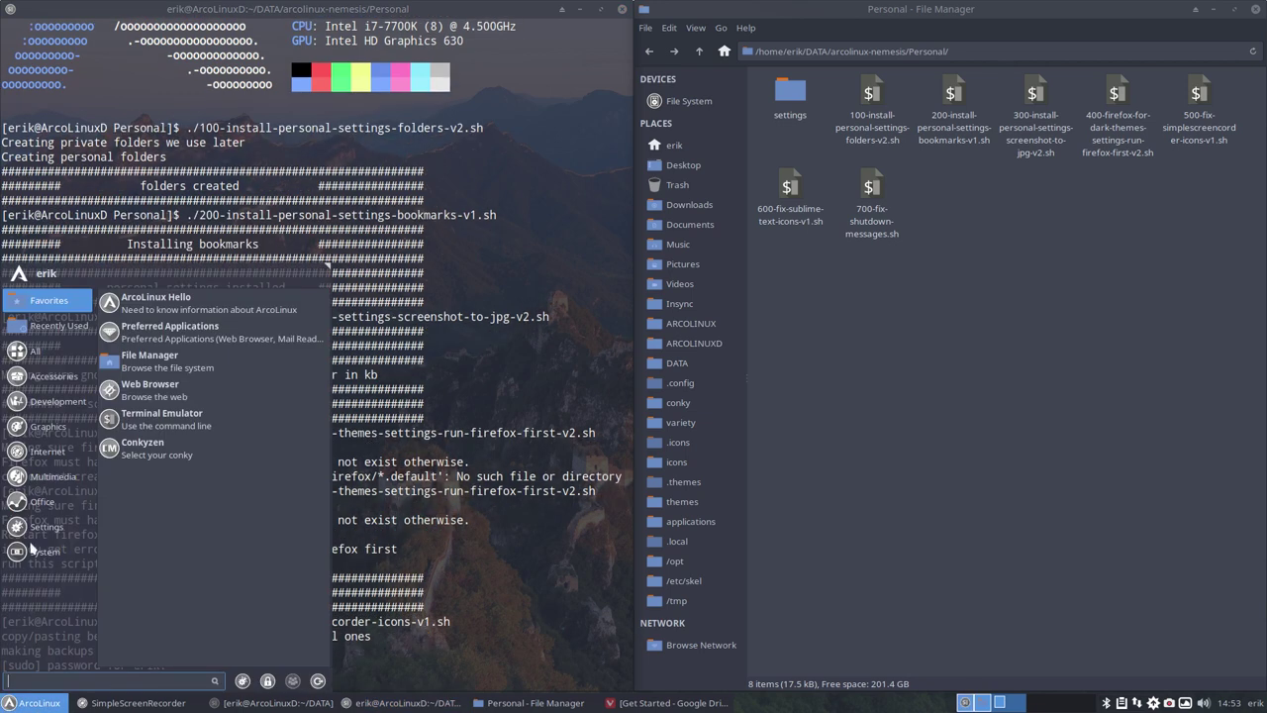
left_click(30, 352)
left_click(475, 587)
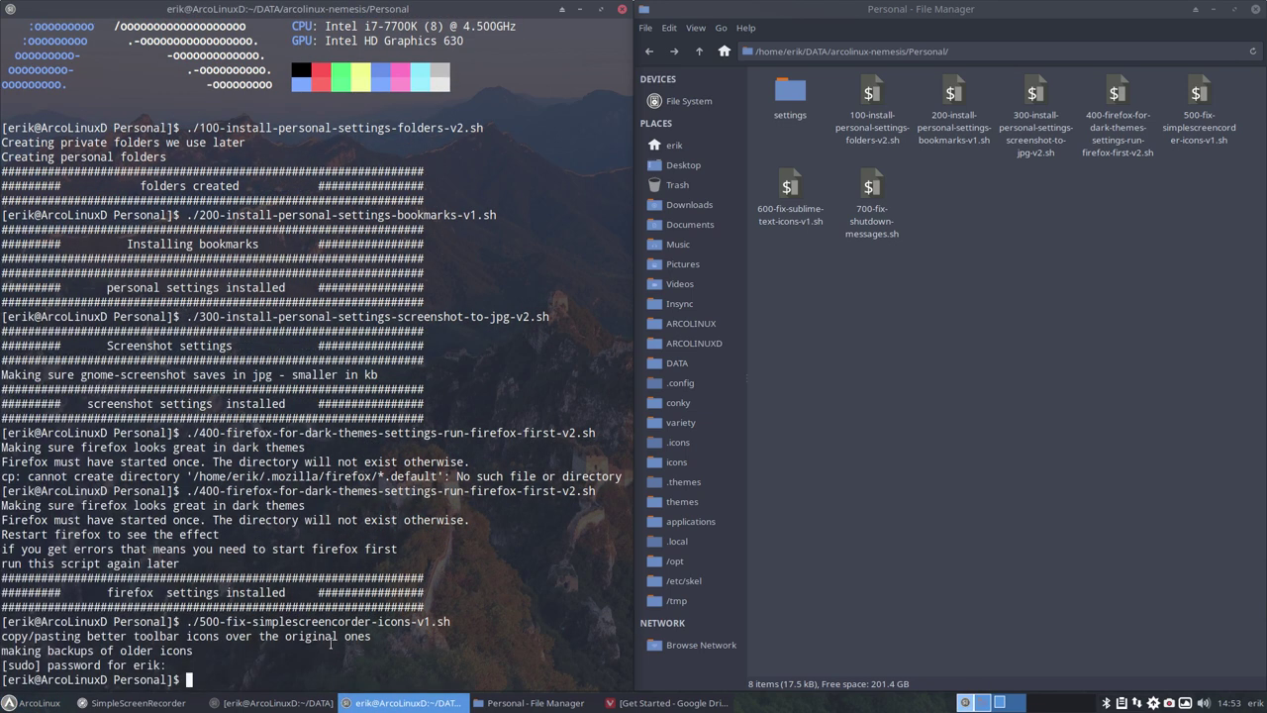
Run 600-fix-sublime-text-icons-v1.sh in the Personal folder's terminal.
type("./600-fix-sublime-text-icons-v1.sh")
key("Return")
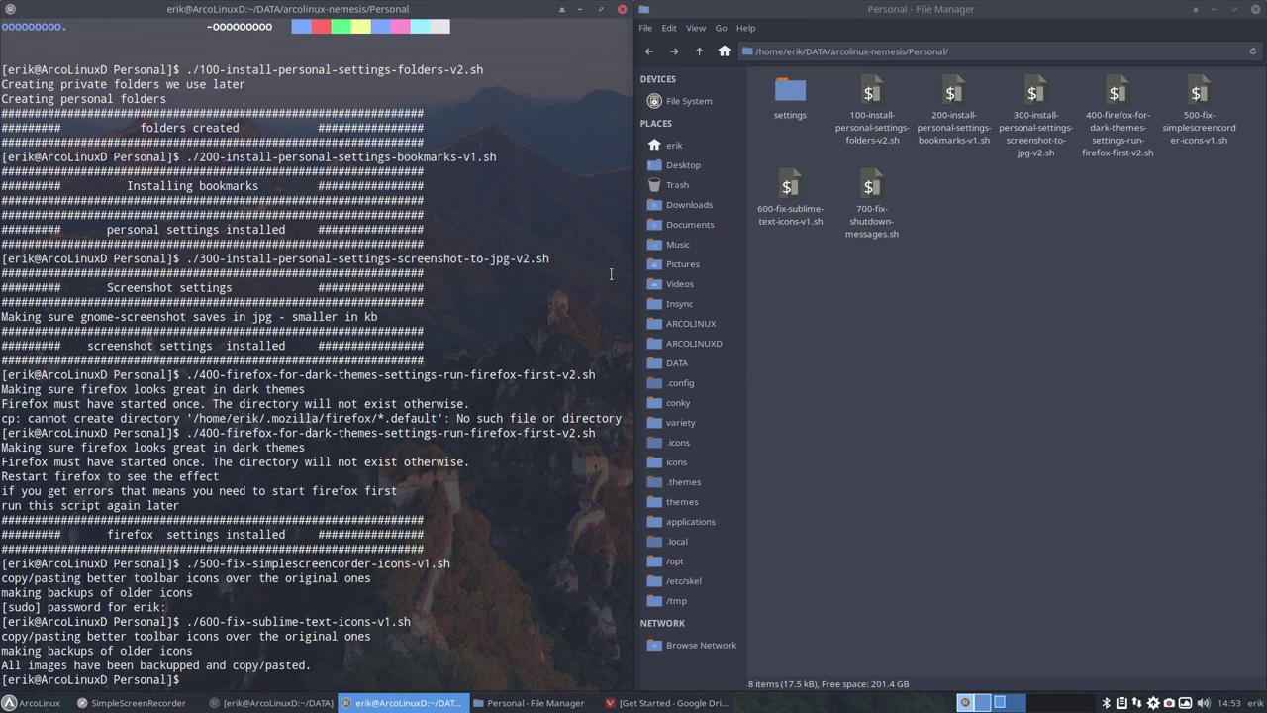
Run 700-fix-shutdown-messages.sh in the Personal folder's terminal and examine the mkinitcpio lines of its output.
left_click(859, 187)
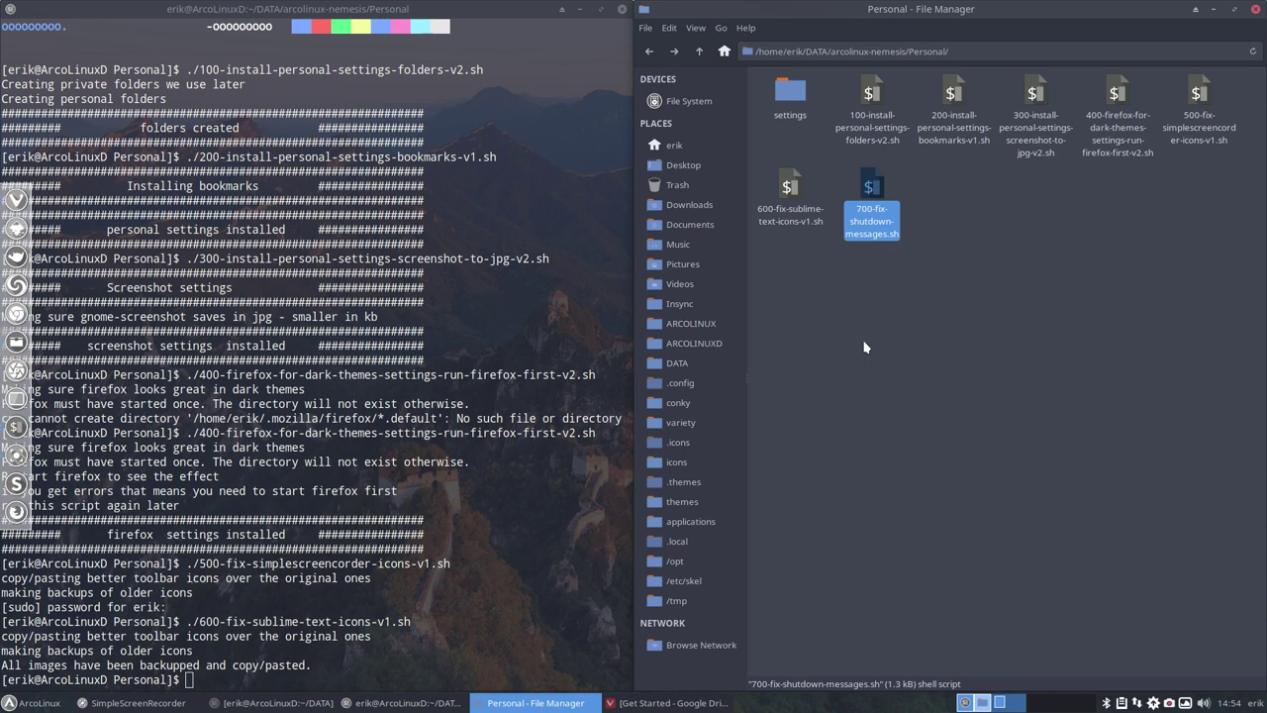
left_click(864, 346)
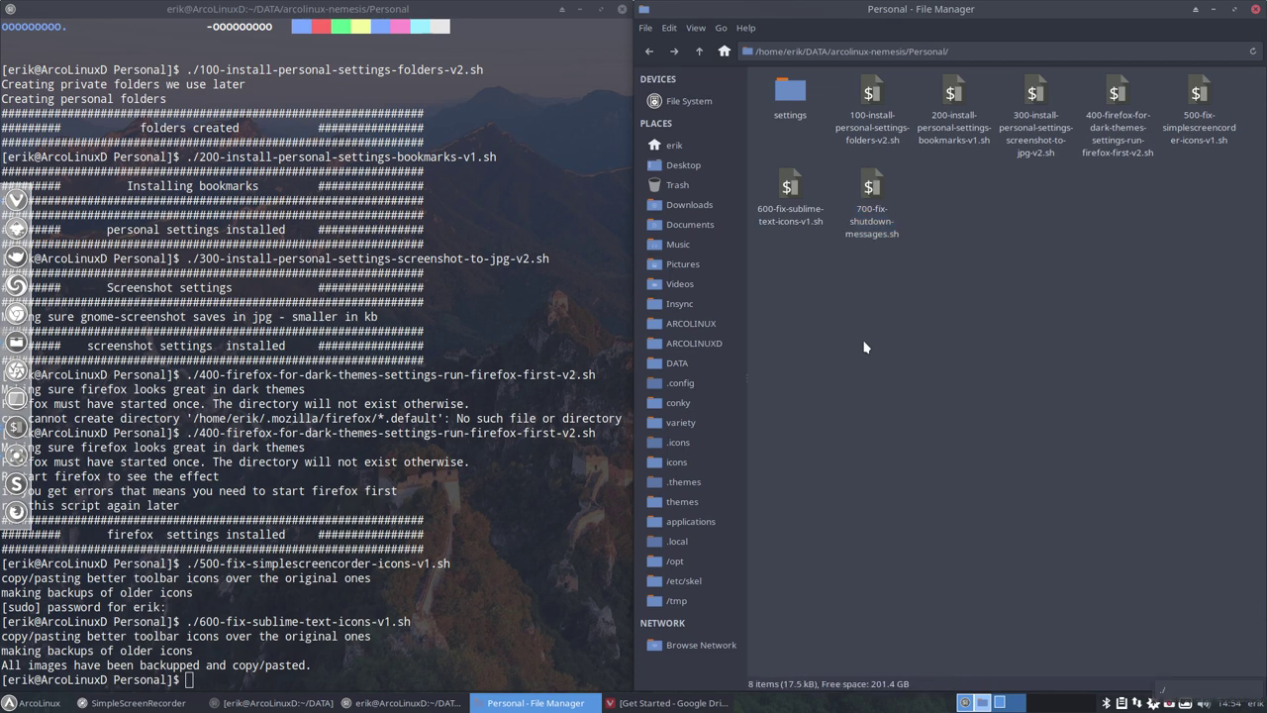
left_click(621, 374)
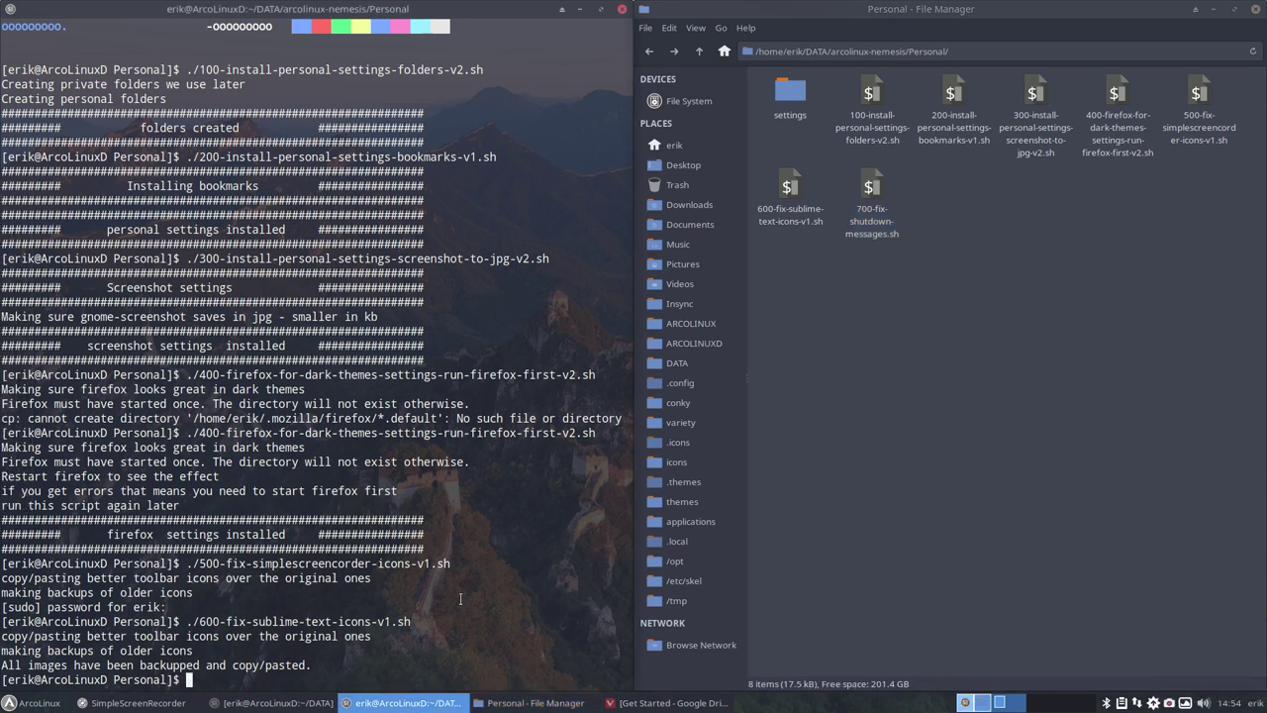
type("./70")
key("Tab")
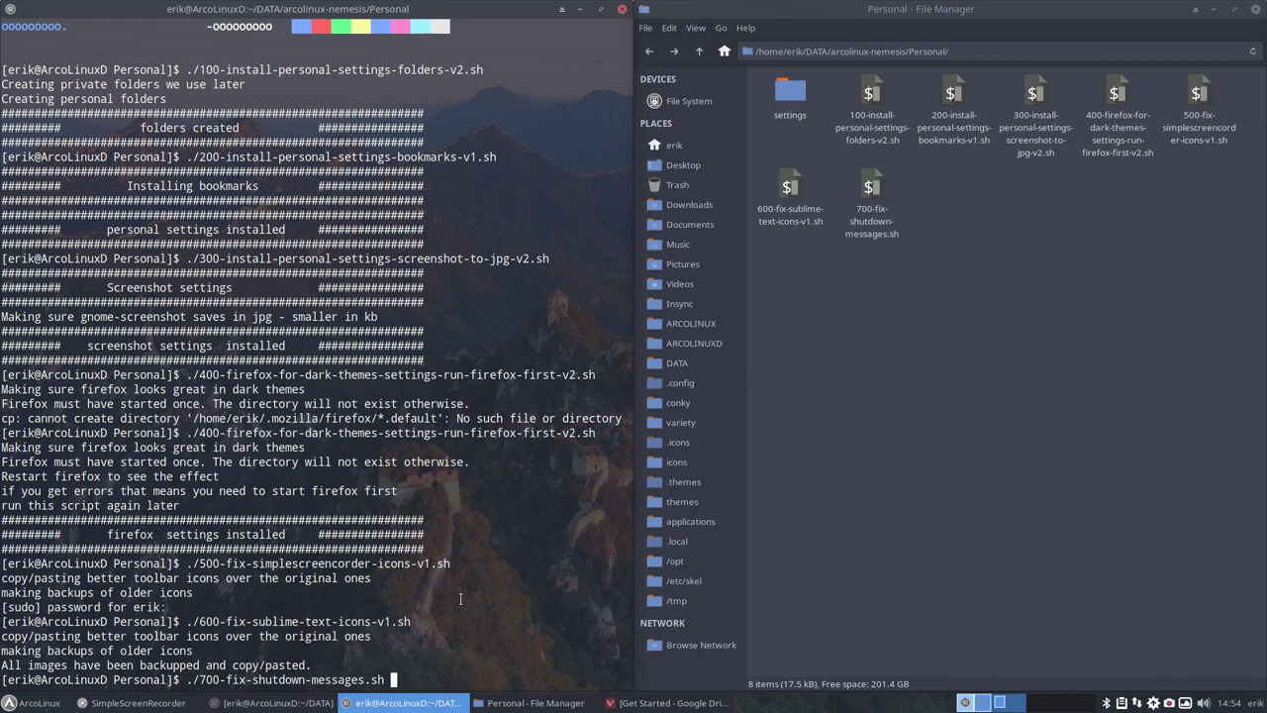
key("Return")
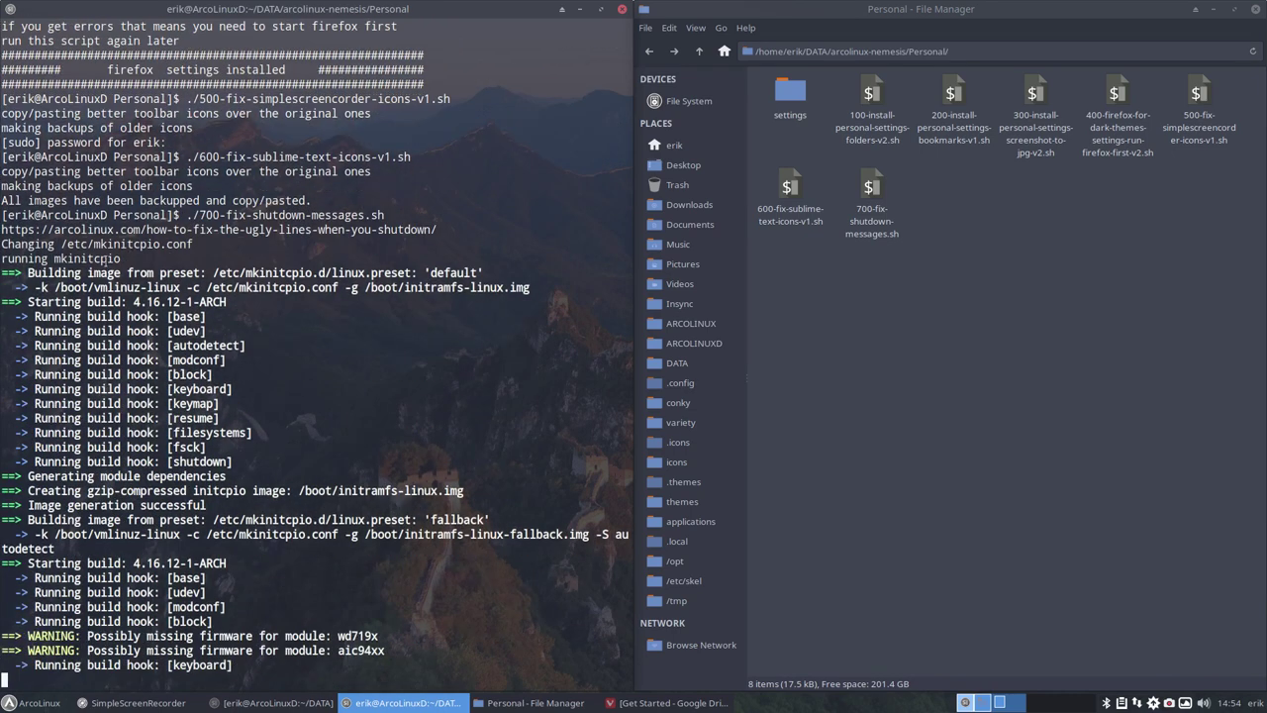
scroll(293, 253, "up", 3)
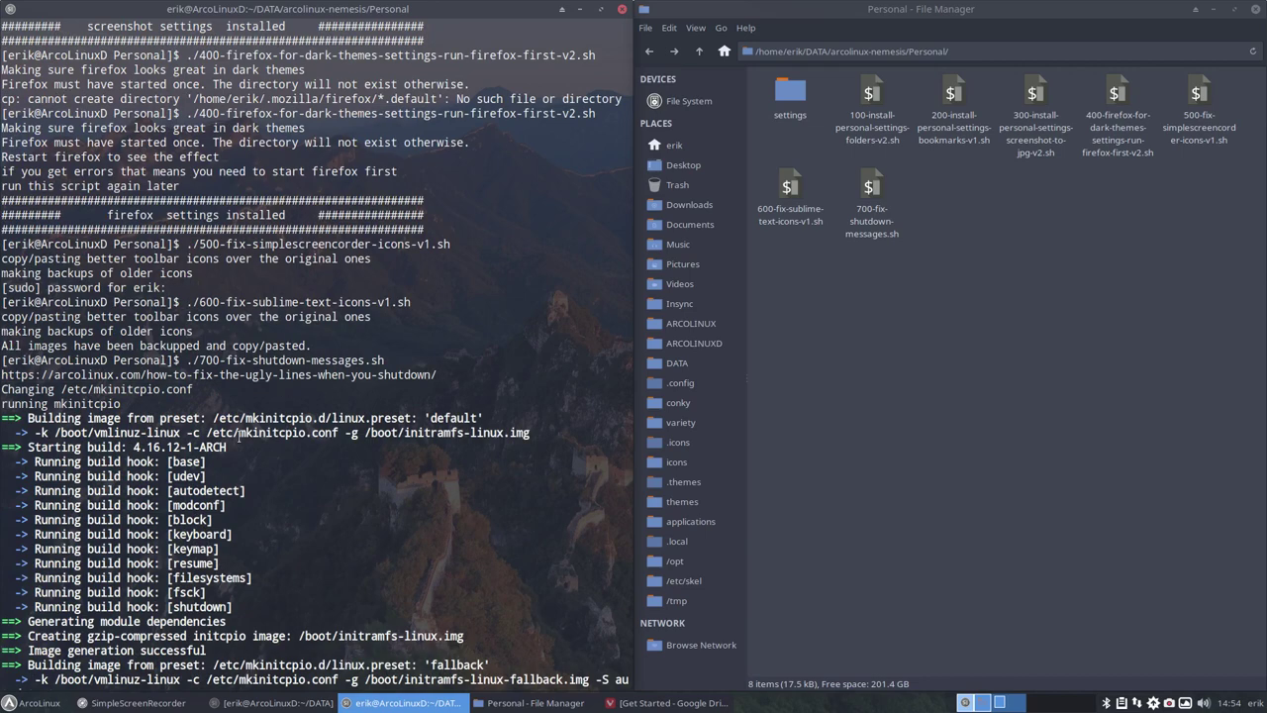
left_click_drag(239, 436, 306, 436)
scroll(301, 478, "down", 5)
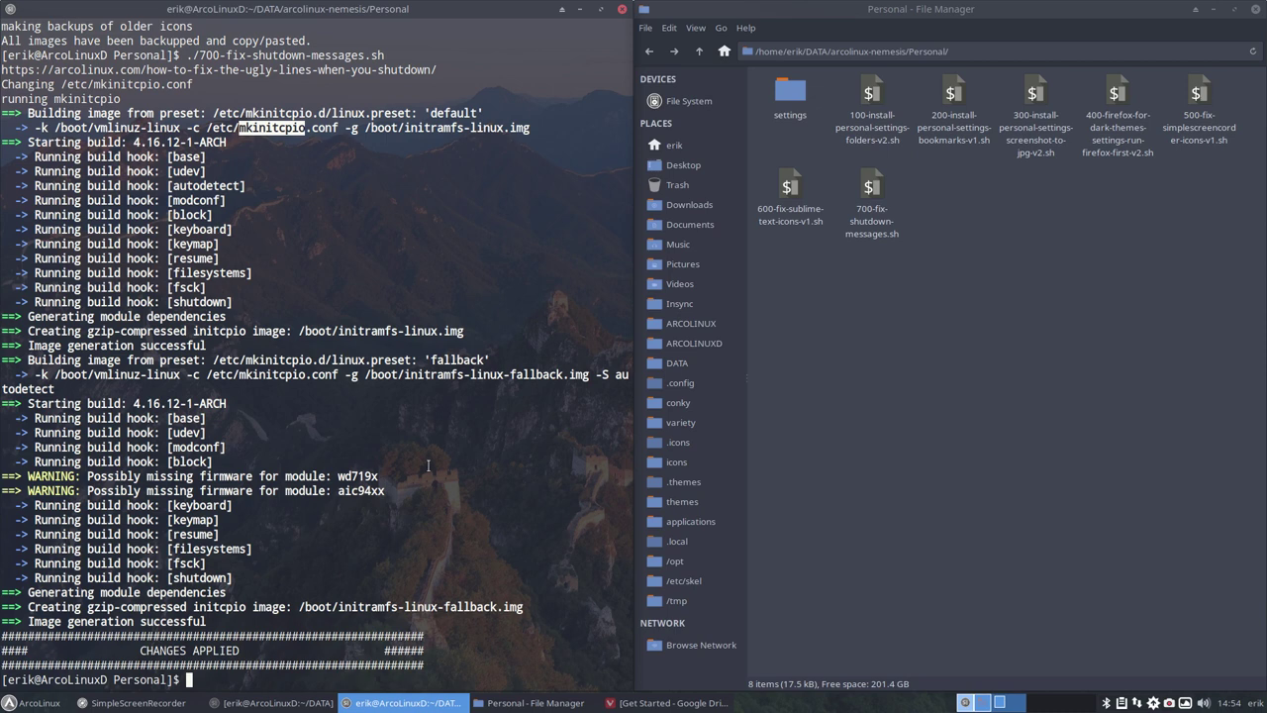
Go up to the arcolinux-nemesis folder, and close the file manager and the Personal terminal.
left_click(905, 398)
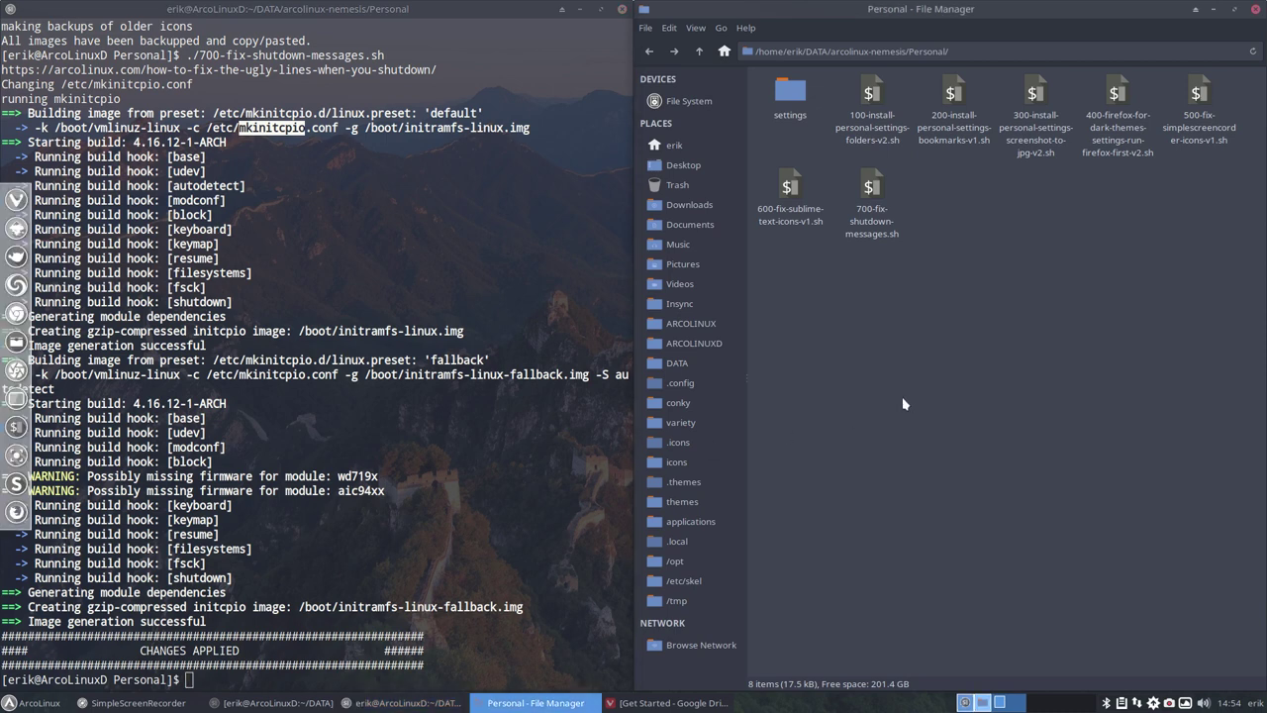
left_click(699, 51)
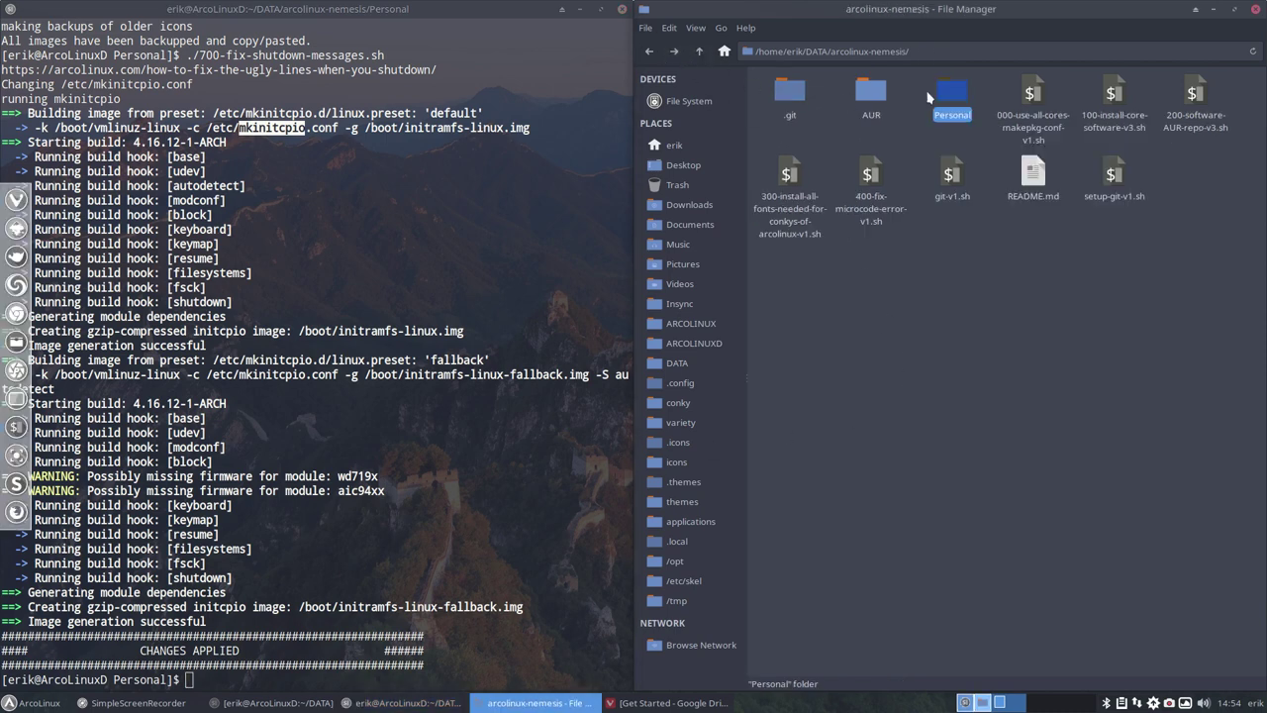
left_click(1258, 9)
left_click(622, 9)
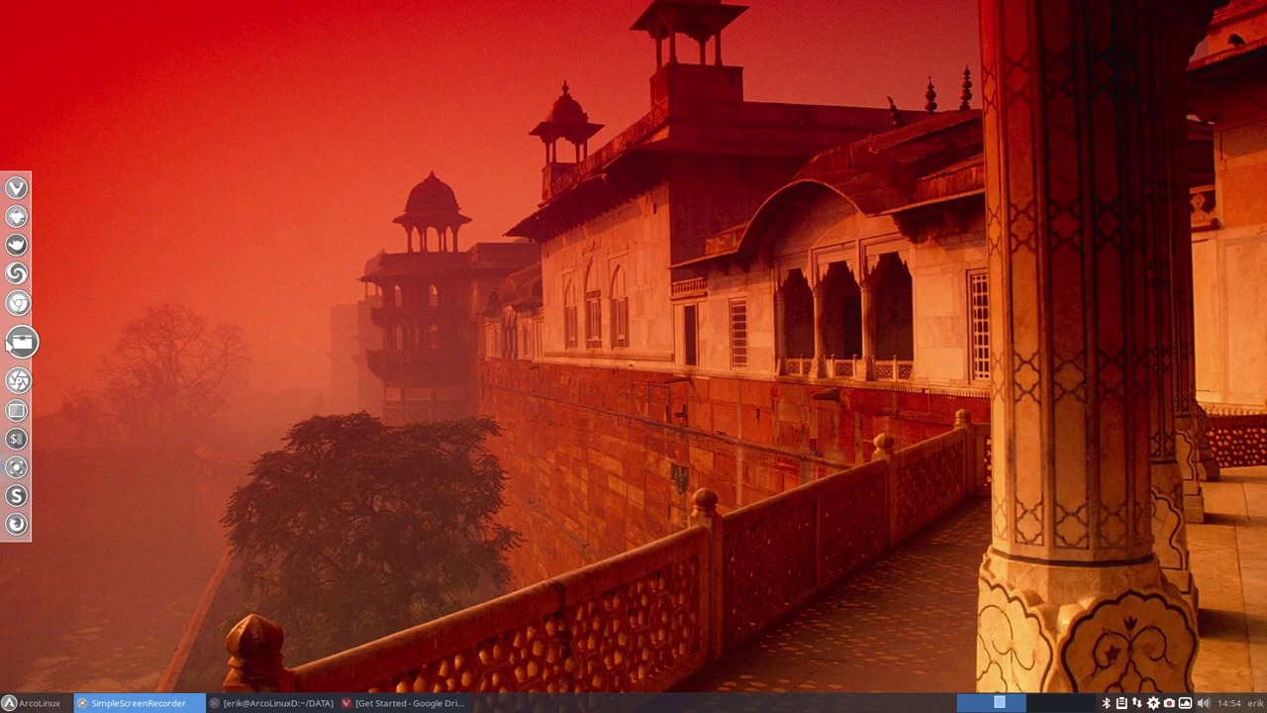
Open the ARCOLINUX folder in a new file manager window and make update-arcolinux-gits-v1.sh executable.
left_click(16, 340)
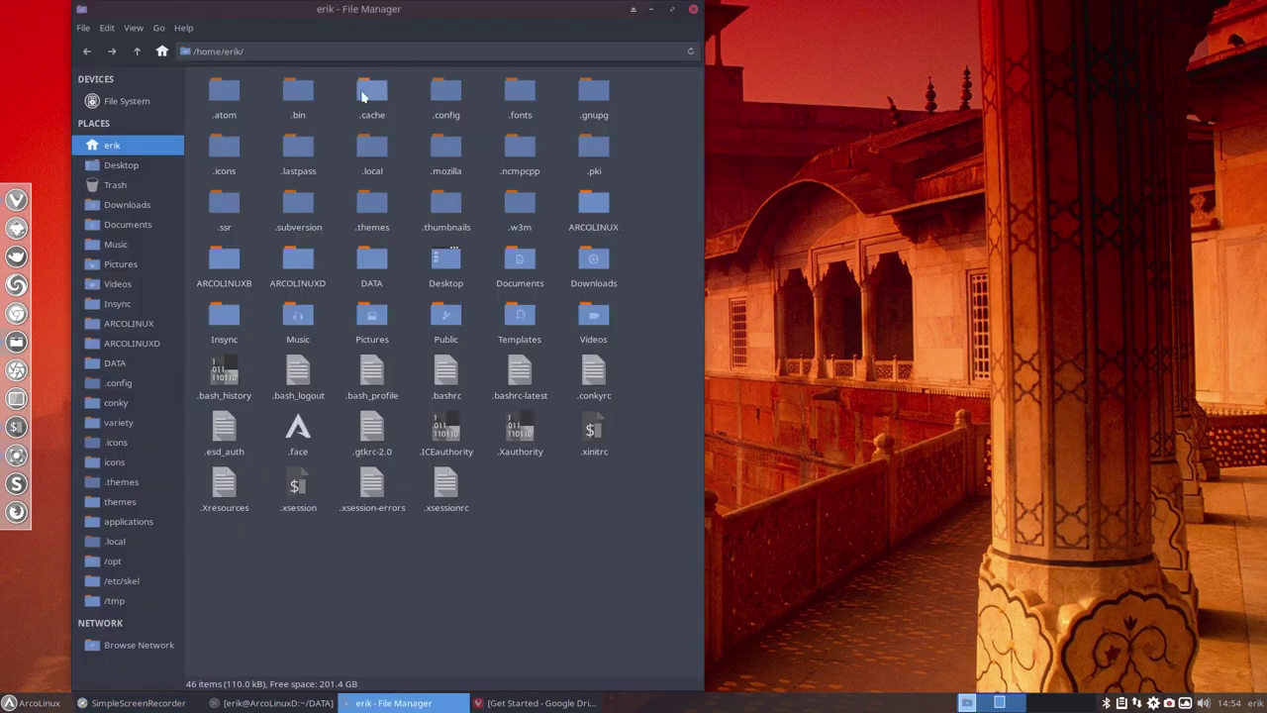
left_click(146, 324)
left_click(306, 105)
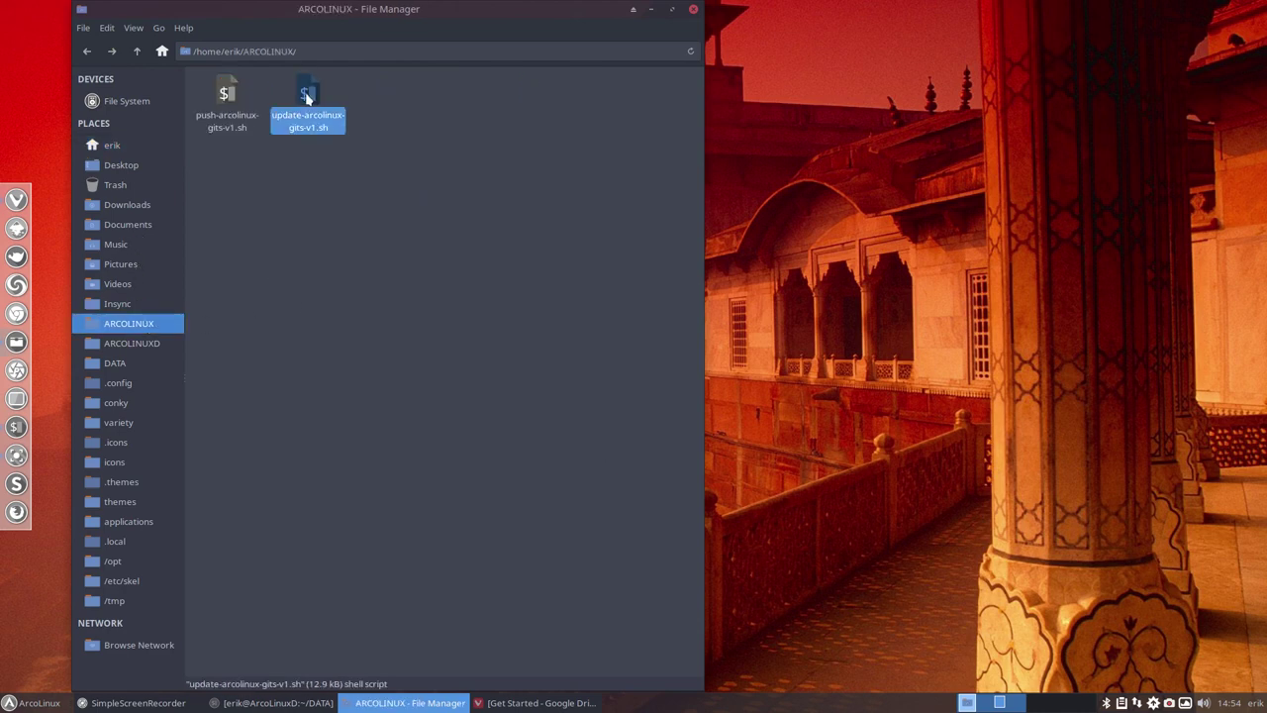
right_click(307, 97)
left_click(382, 406)
Open a terminal in the ARCOLINUX folder and run update-arcolinux-gits-v1.sh to clone its repositories.
right_click(405, 222)
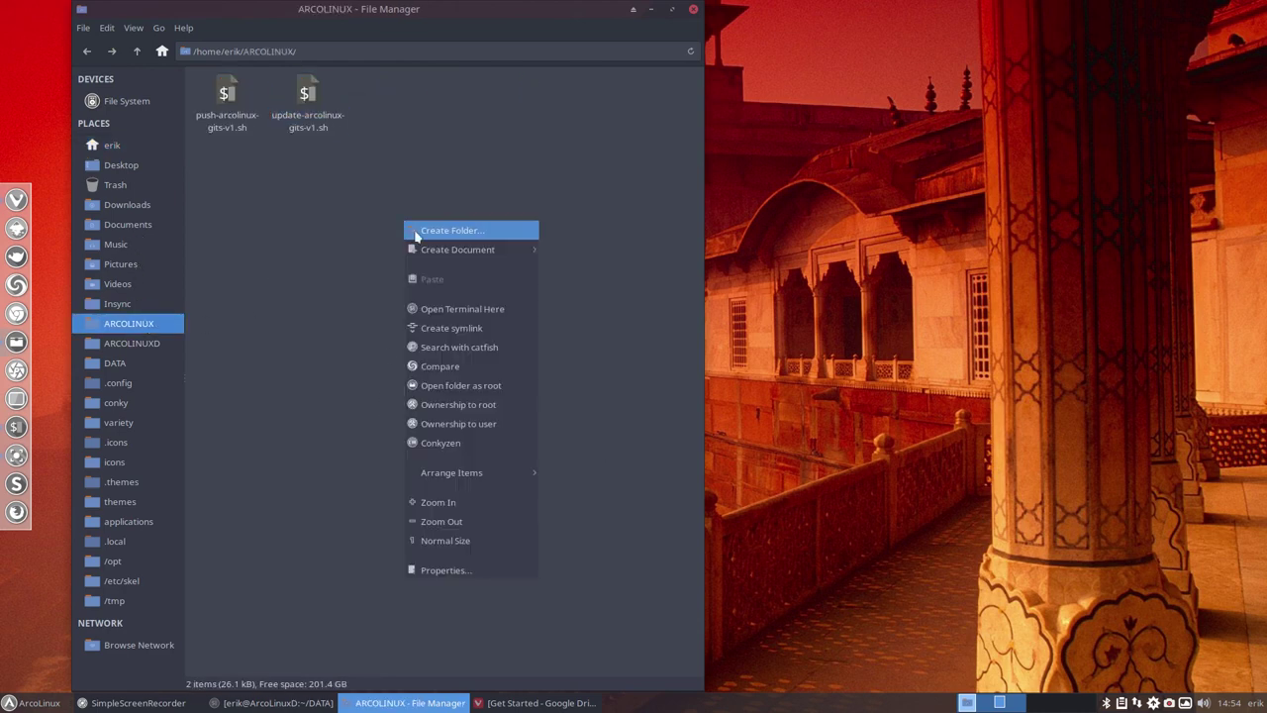
left_click(485, 310)
type("./gi")
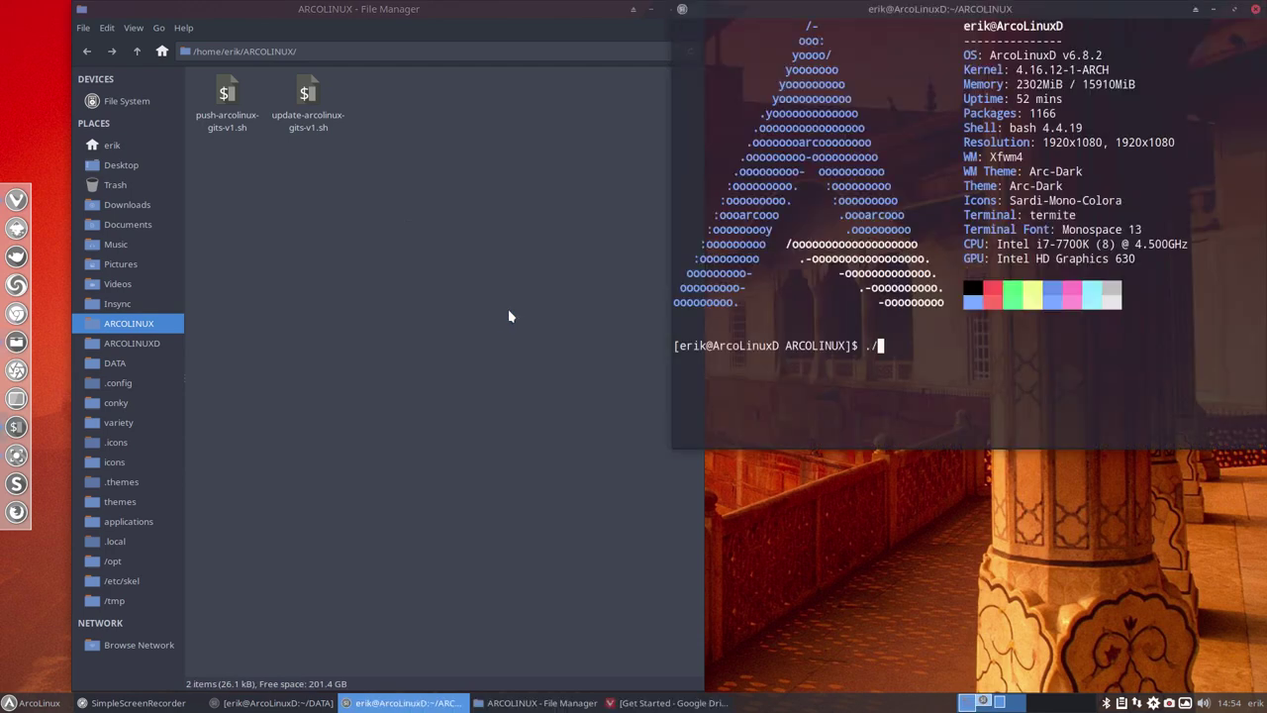
key("BackSpace")
key("BackSpace")
type("up")
key("Tab")
key("Return")
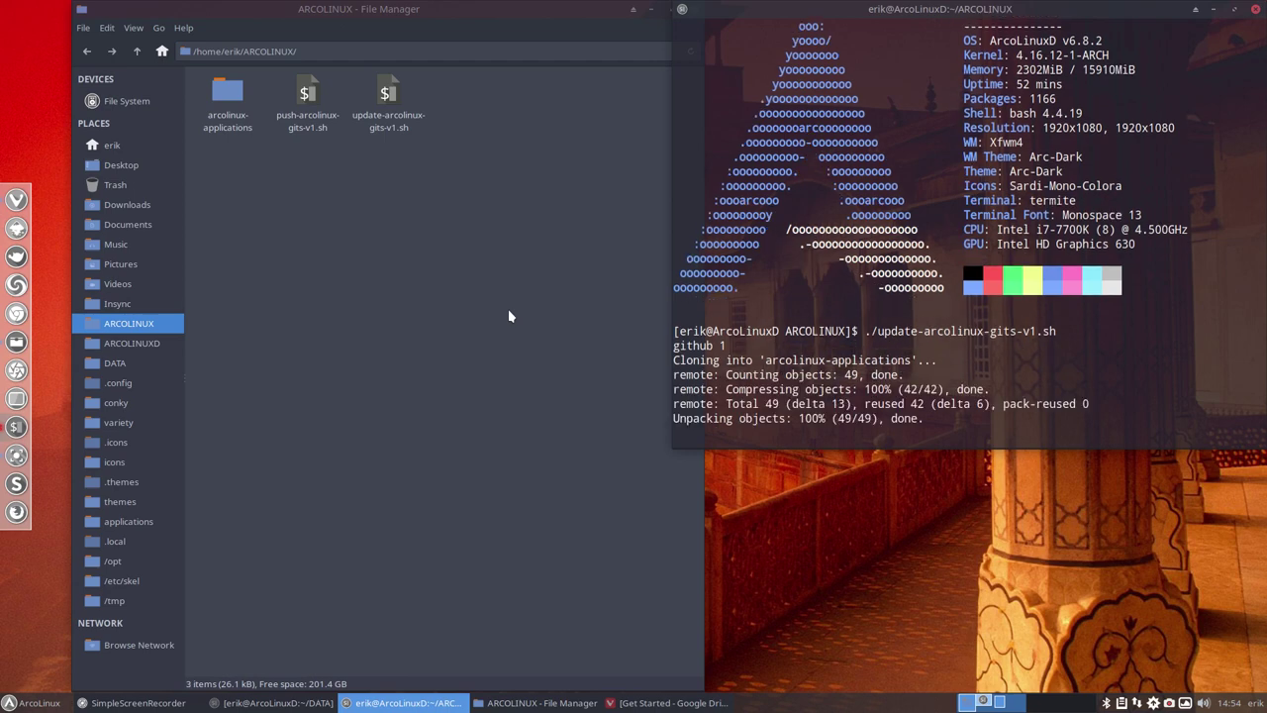
Open the ARCOLINUXB folder in the home directory and make update-arcolinuxb-gits-v1.sh executable.
left_click(139, 51)
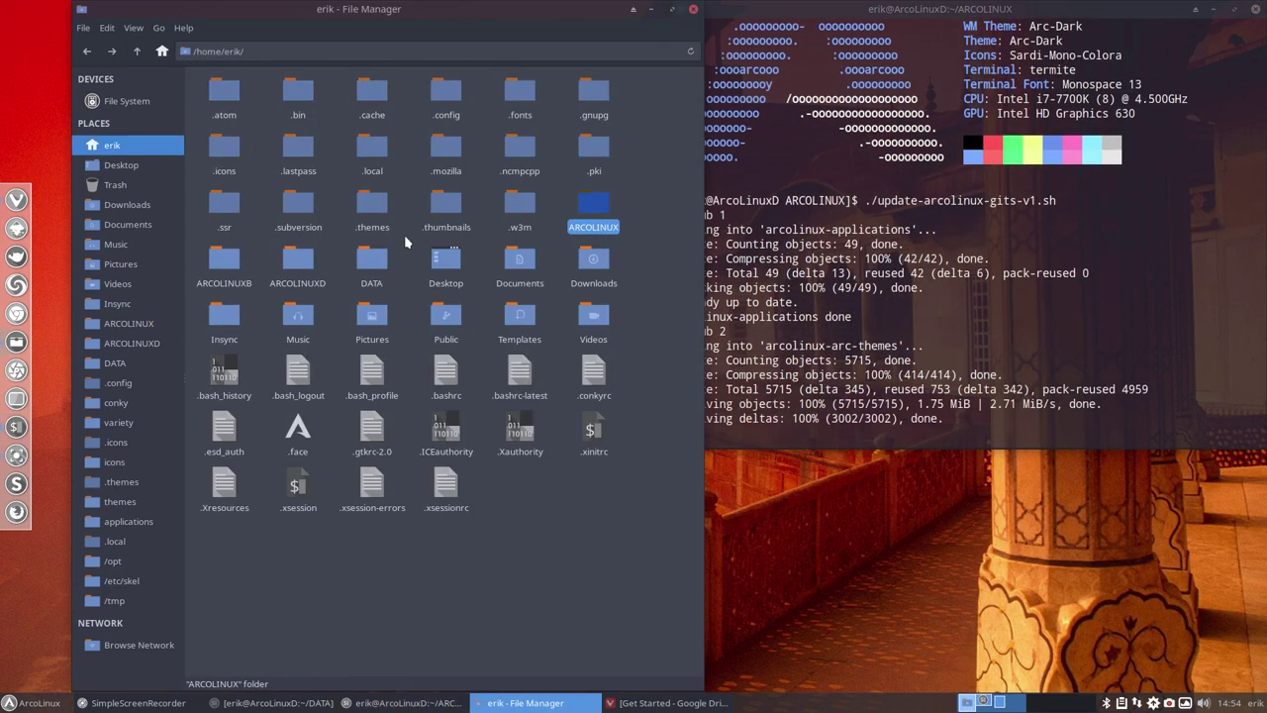
left_click(222, 265)
double_click(221, 264)
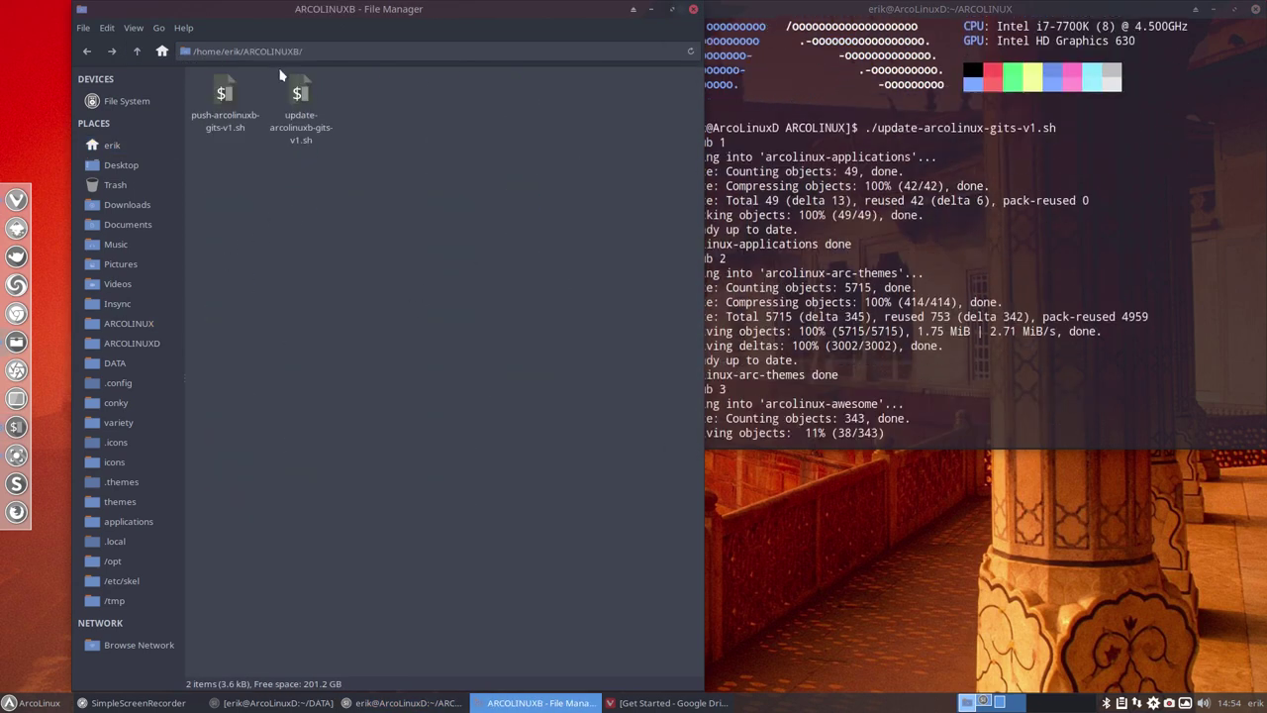
right_click(299, 91)
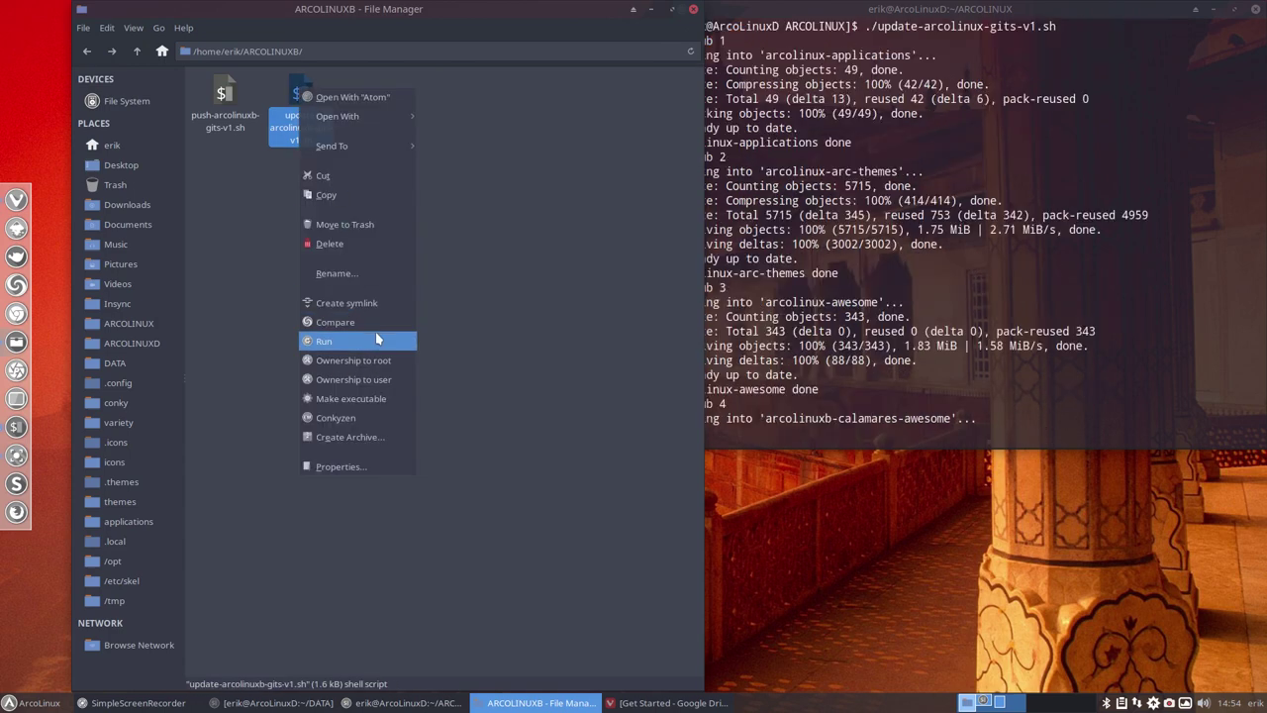
left_click(367, 398)
Open a terminal in the ARCOLINUXB folder and run update-arcolinuxb-gits-v1.sh to clone its repositories.
right_click(357, 274)
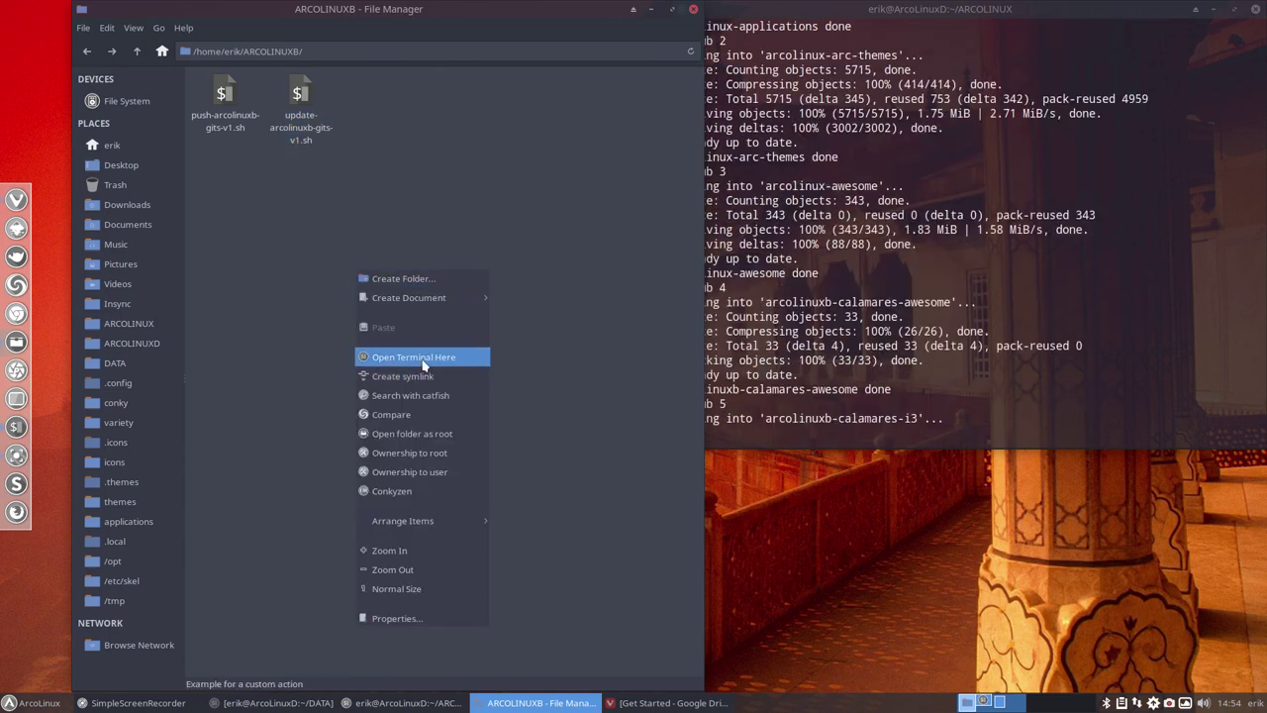
left_click(422, 358)
type("./up")
key("Tab")
key("Return")
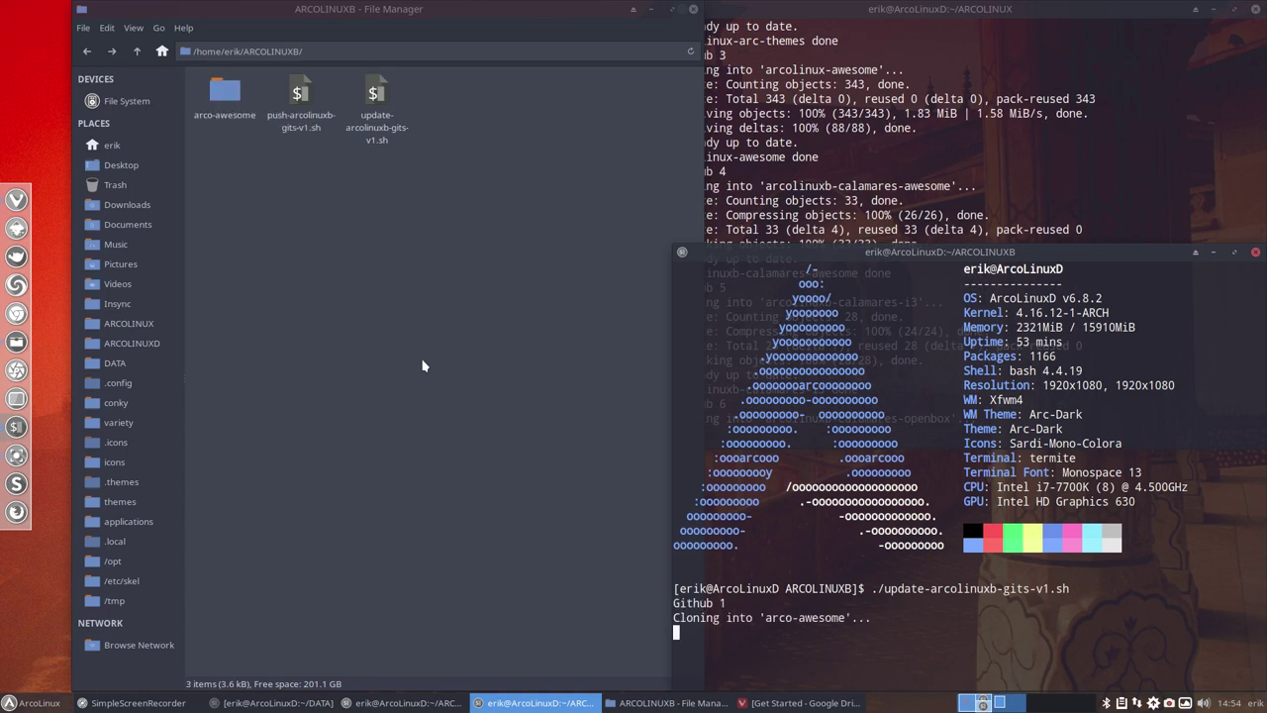
Open the ARCOLINUXD folder in the home directory and make update-arcolinuxd-gits-v5.sh executable.
left_click(137, 50)
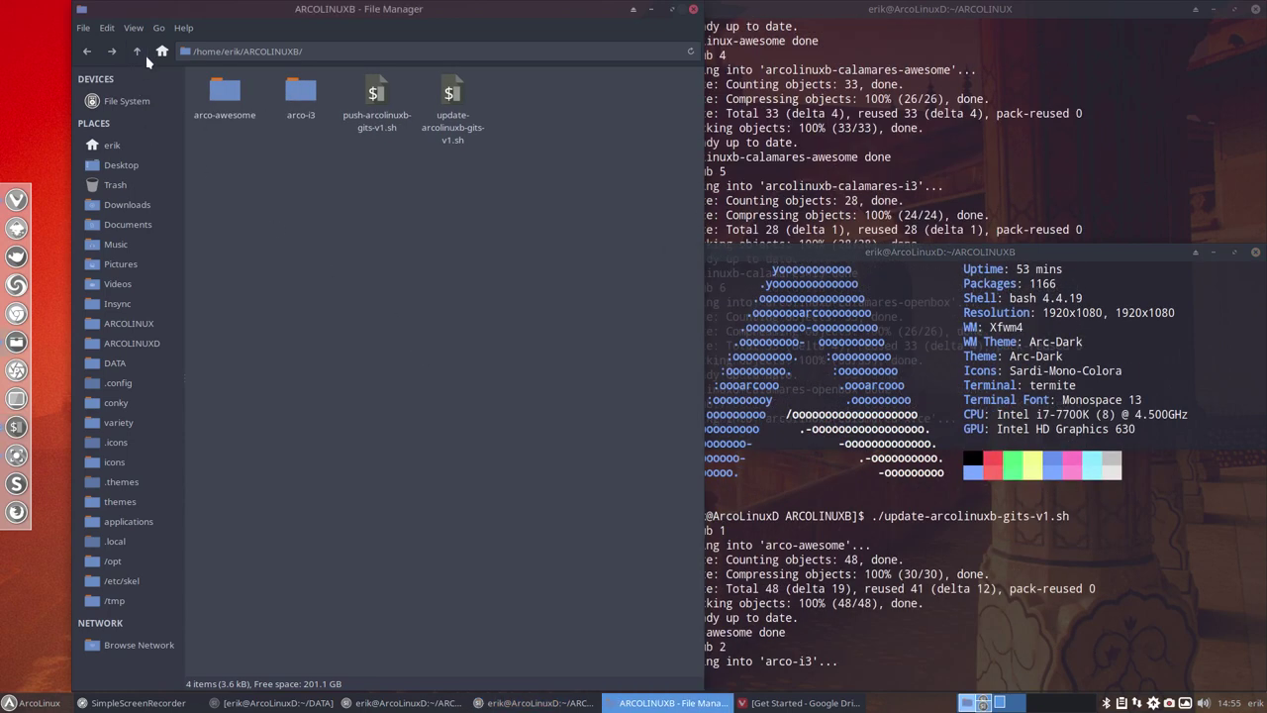
double_click(306, 263)
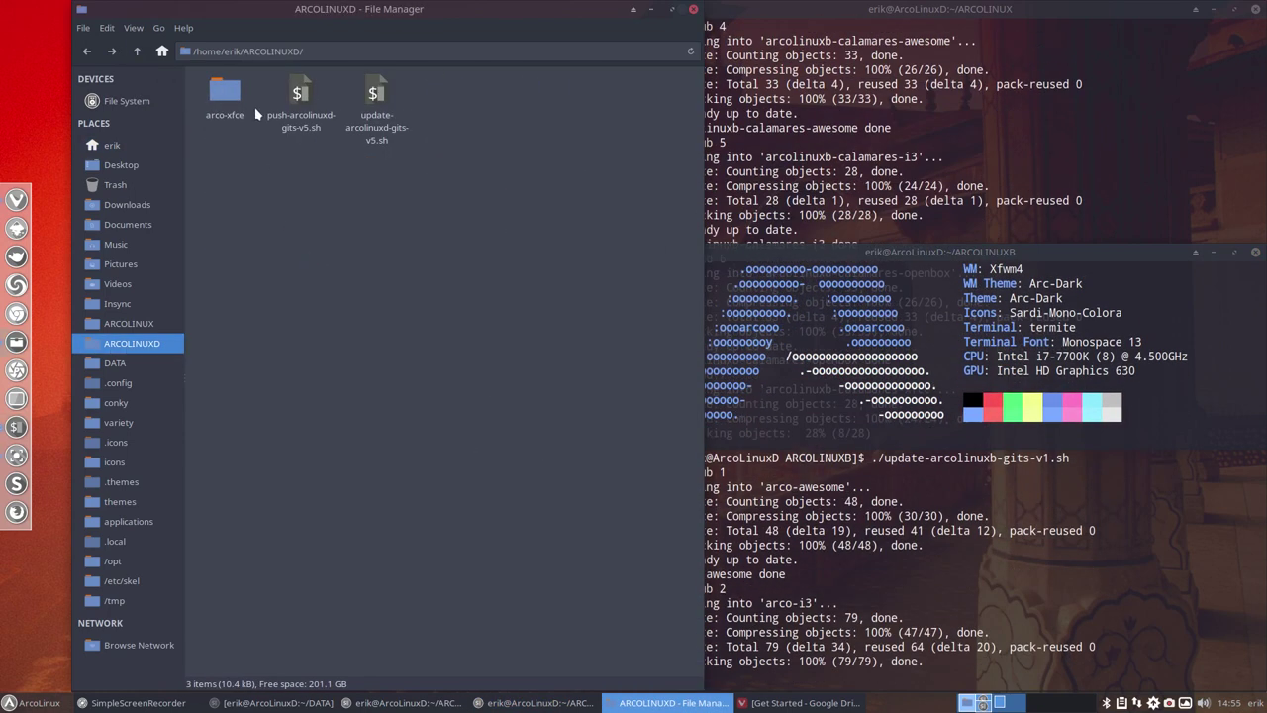
right_click(460, 263)
left_click(376, 99)
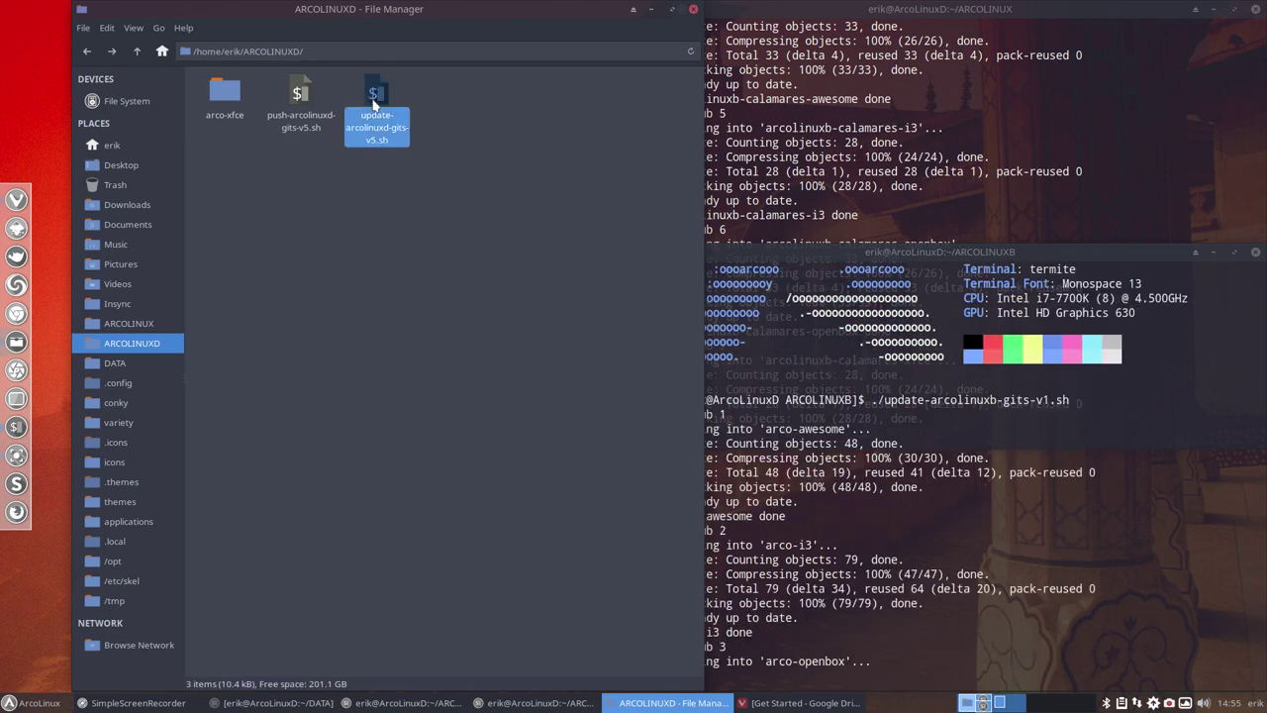
right_click(374, 101)
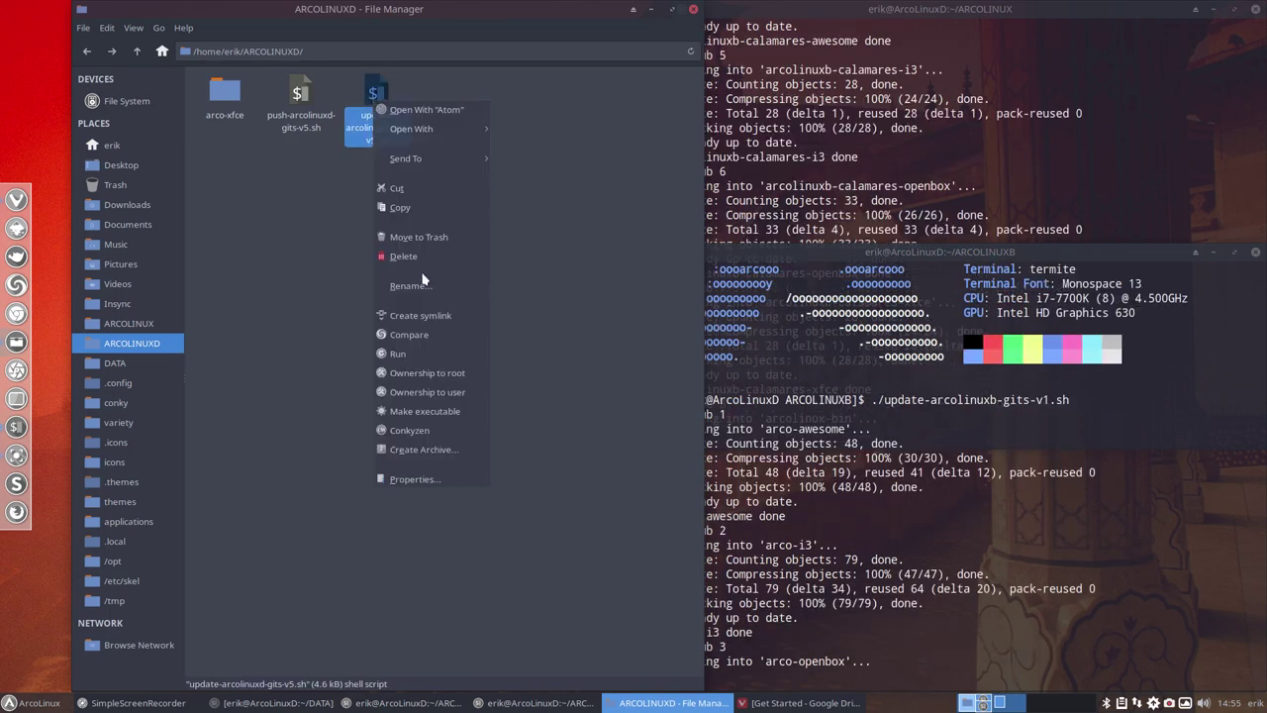
left_click(447, 418)
Open a terminal in the ARCOLINUXD folder and run update-arcolinuxd-gits-v5.sh to clone its repositories.
key("ctrl+shift+n")
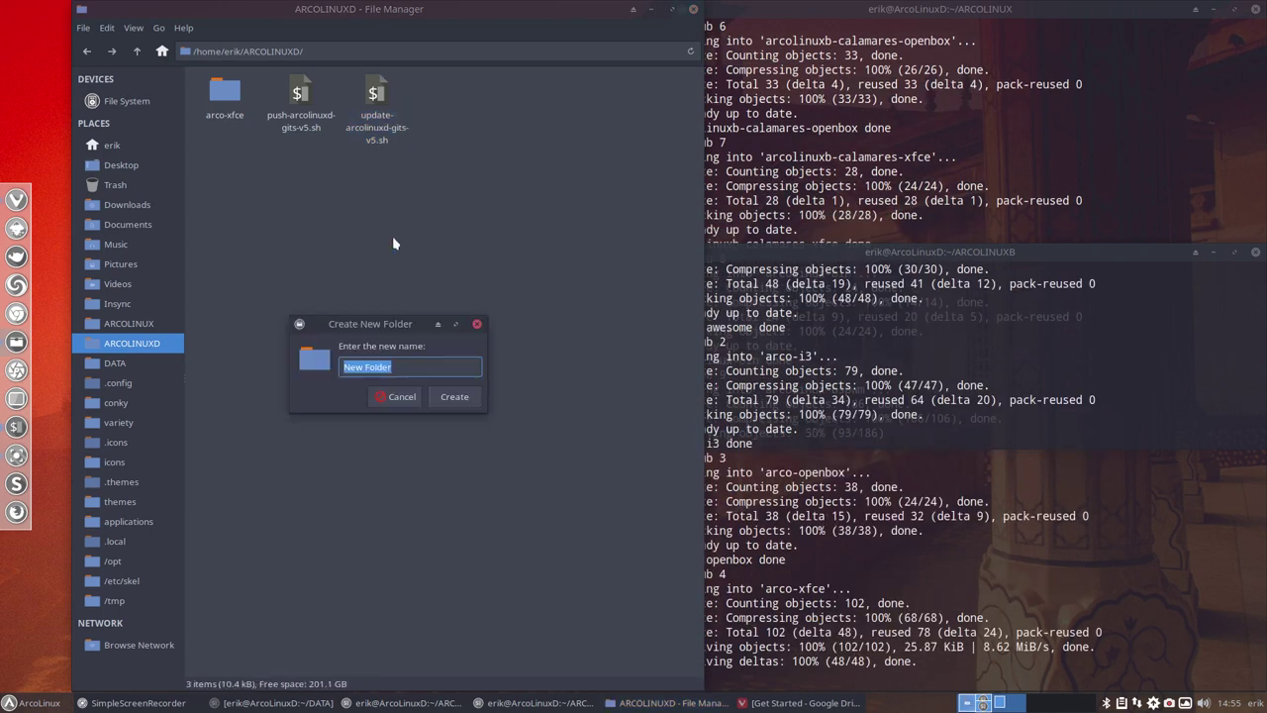
left_click(402, 397)
right_click(342, 293)
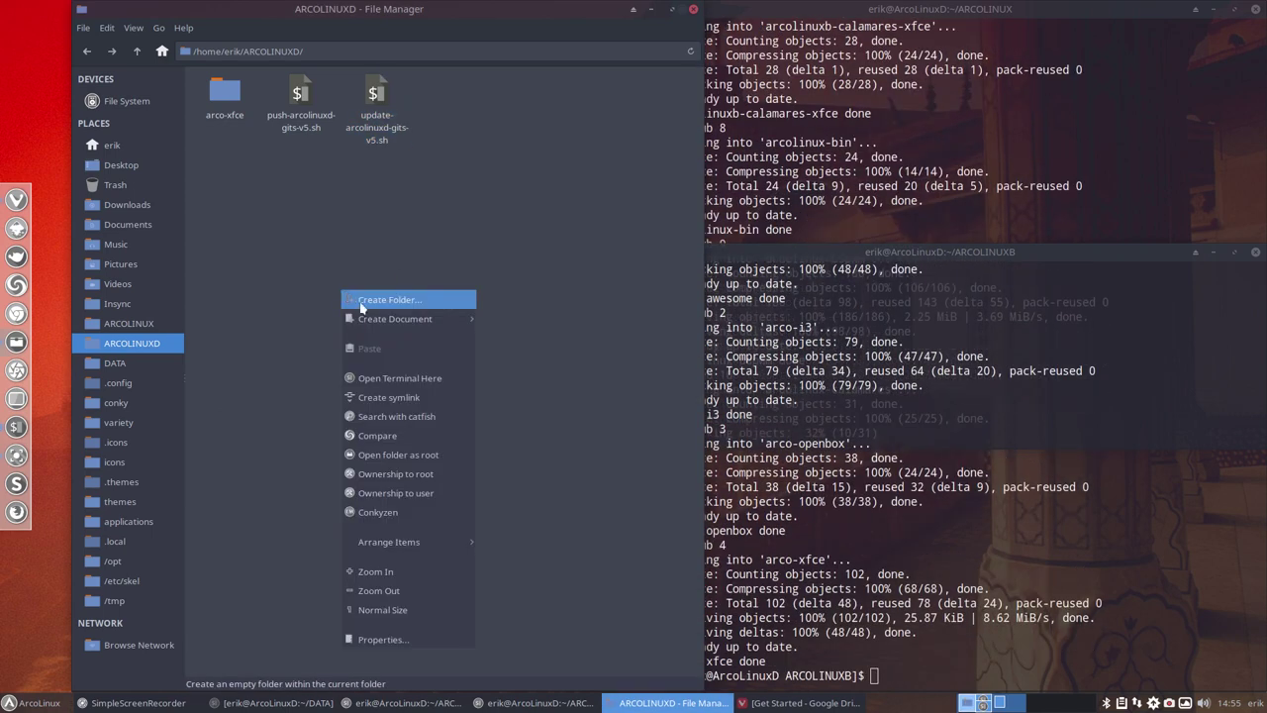
left_click(418, 376)
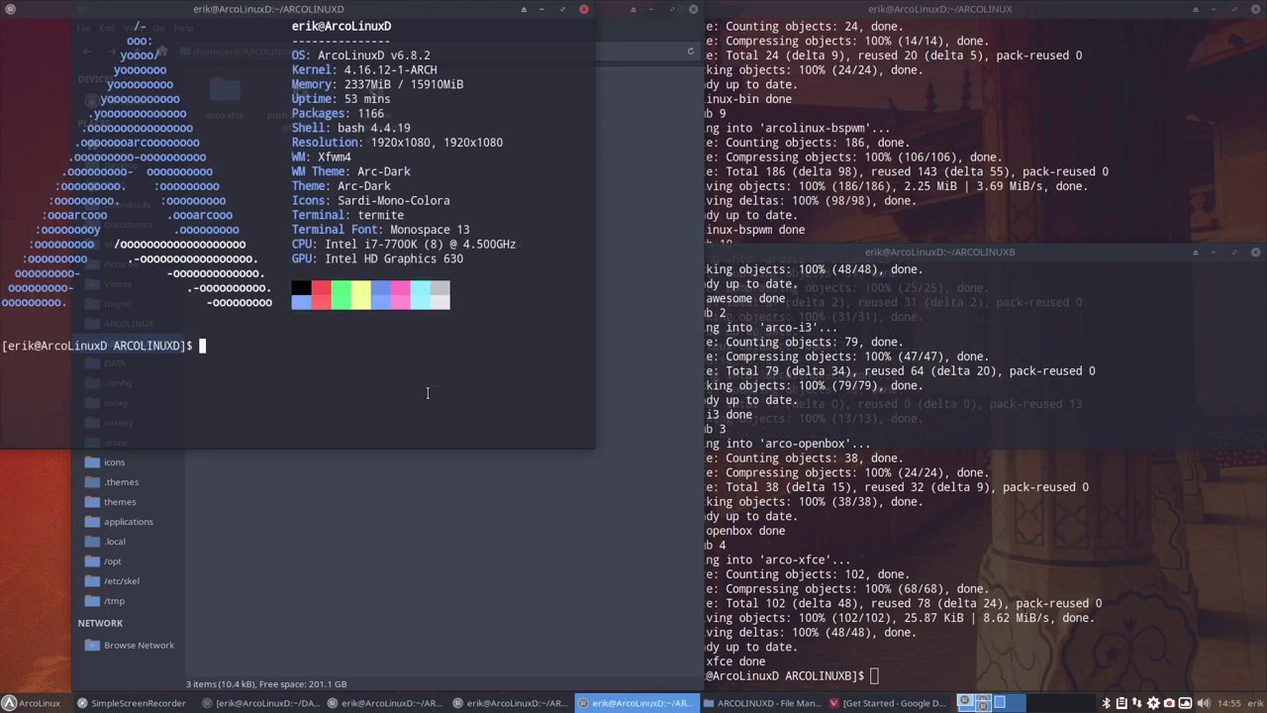
left_click_drag(339, 10, 579, 168)
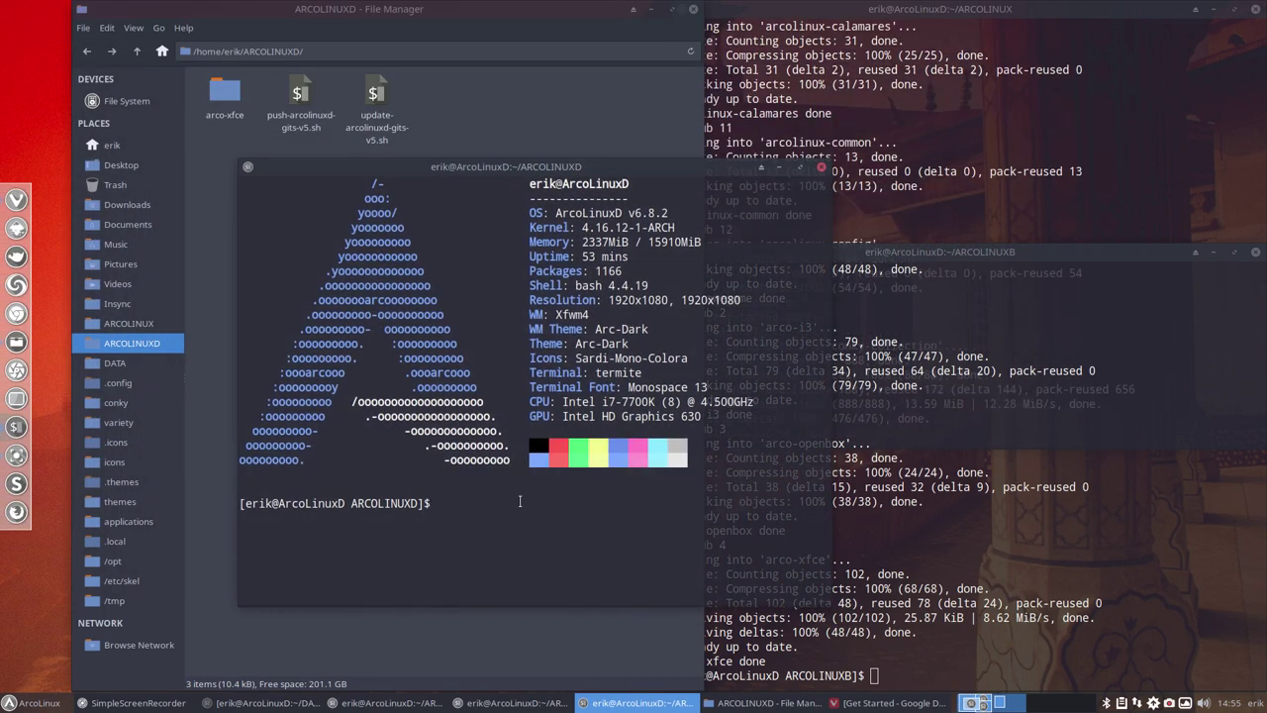
type("./update-arcolinuxd-gits-v5.sh")
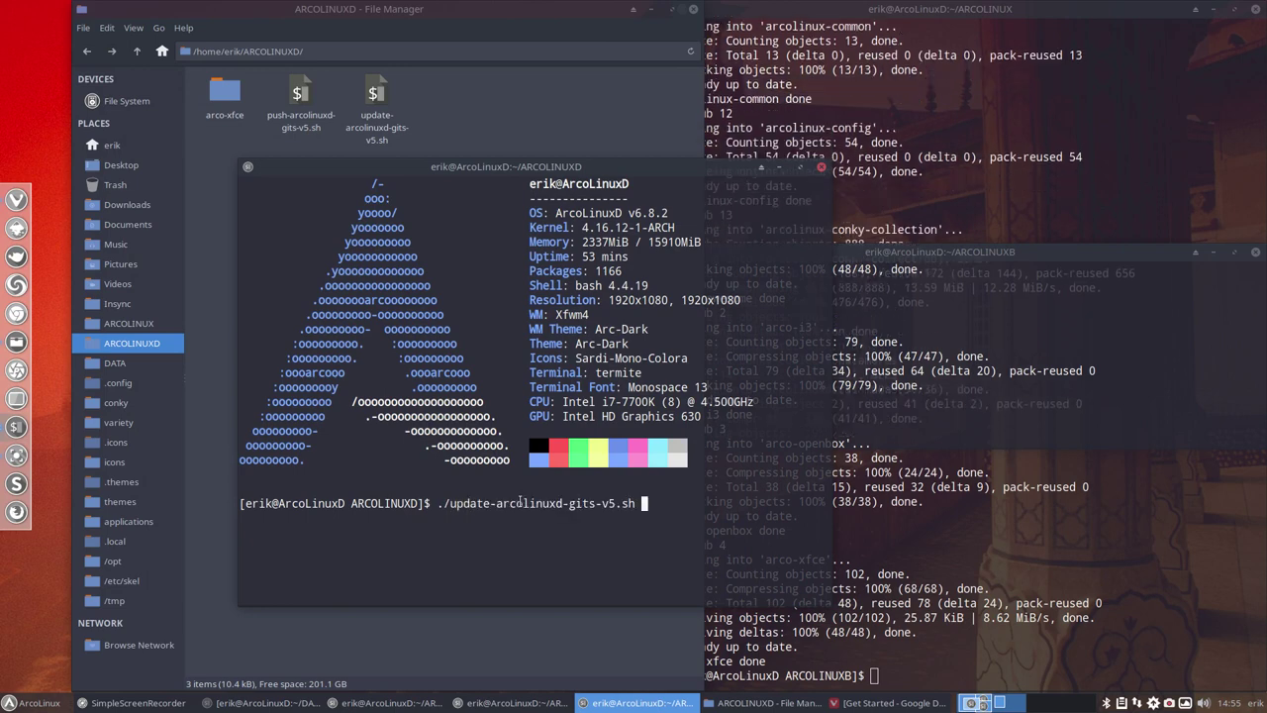
key("Return")
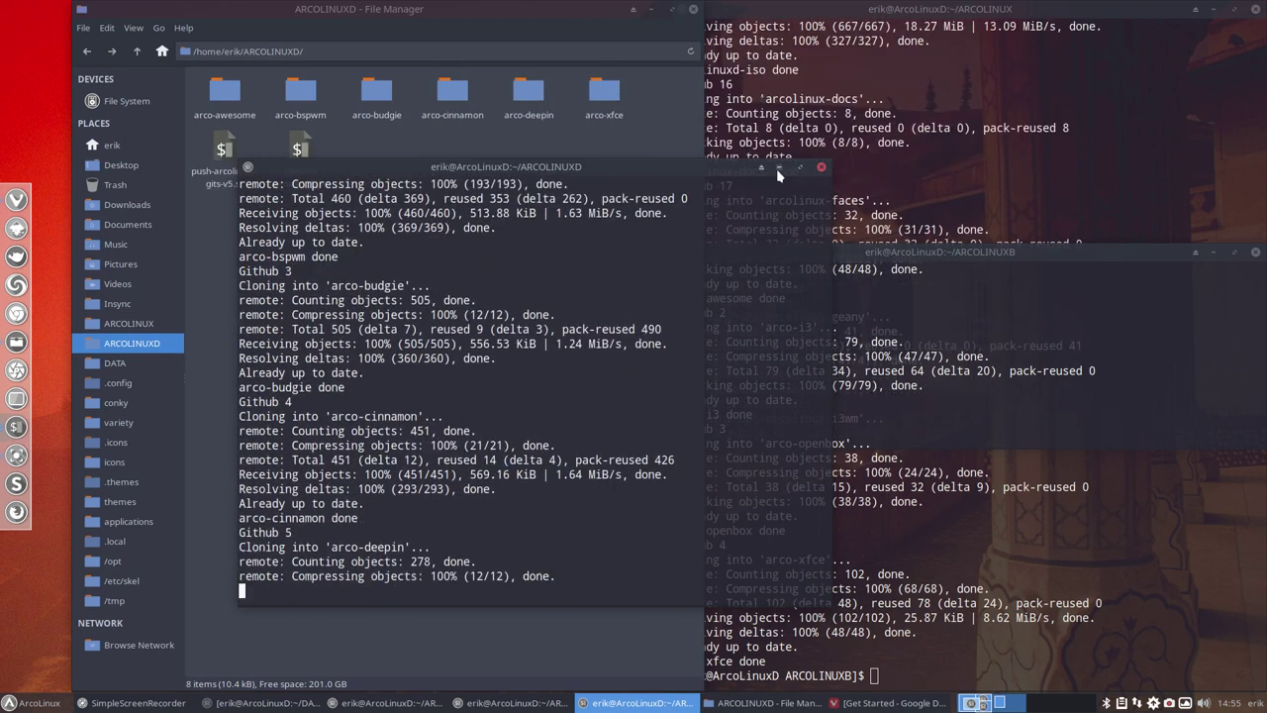
Minimise the ARCOLINUXD, ARCOLINUXB and ARCOLINUX terminal windows while their scripts continue.
left_click(778, 166)
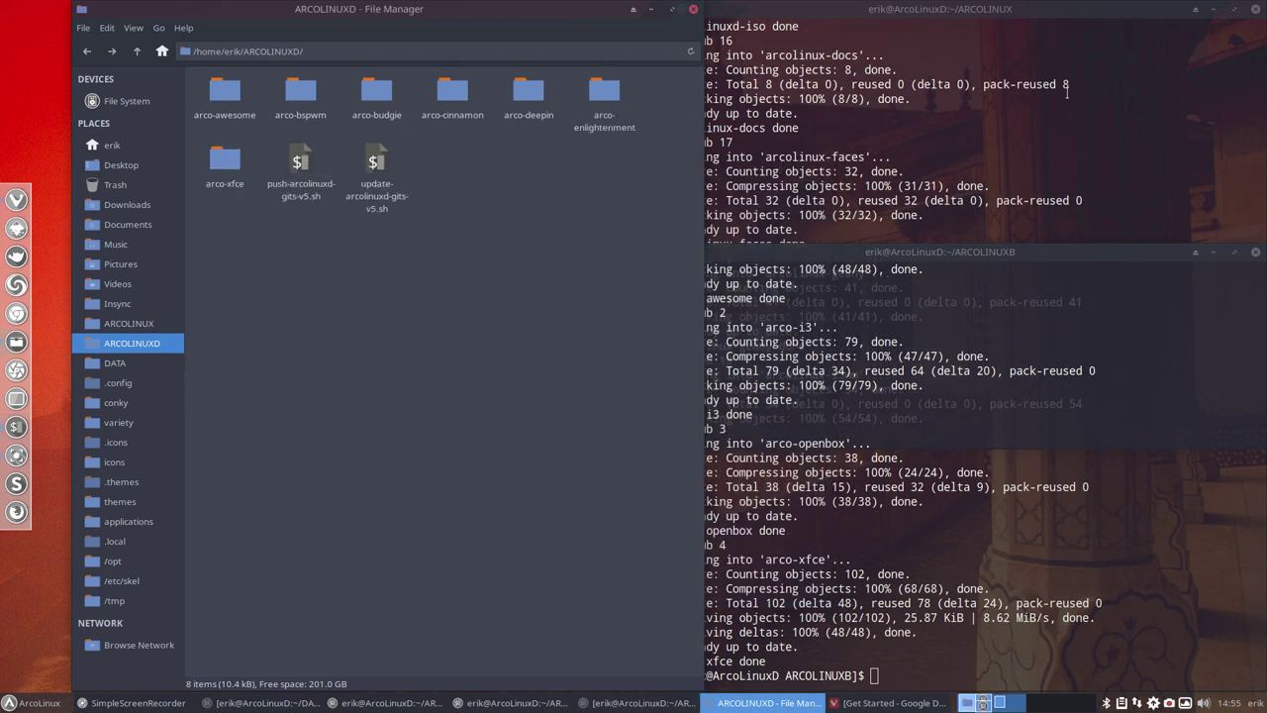
left_click(1214, 252)
left_click(1214, 10)
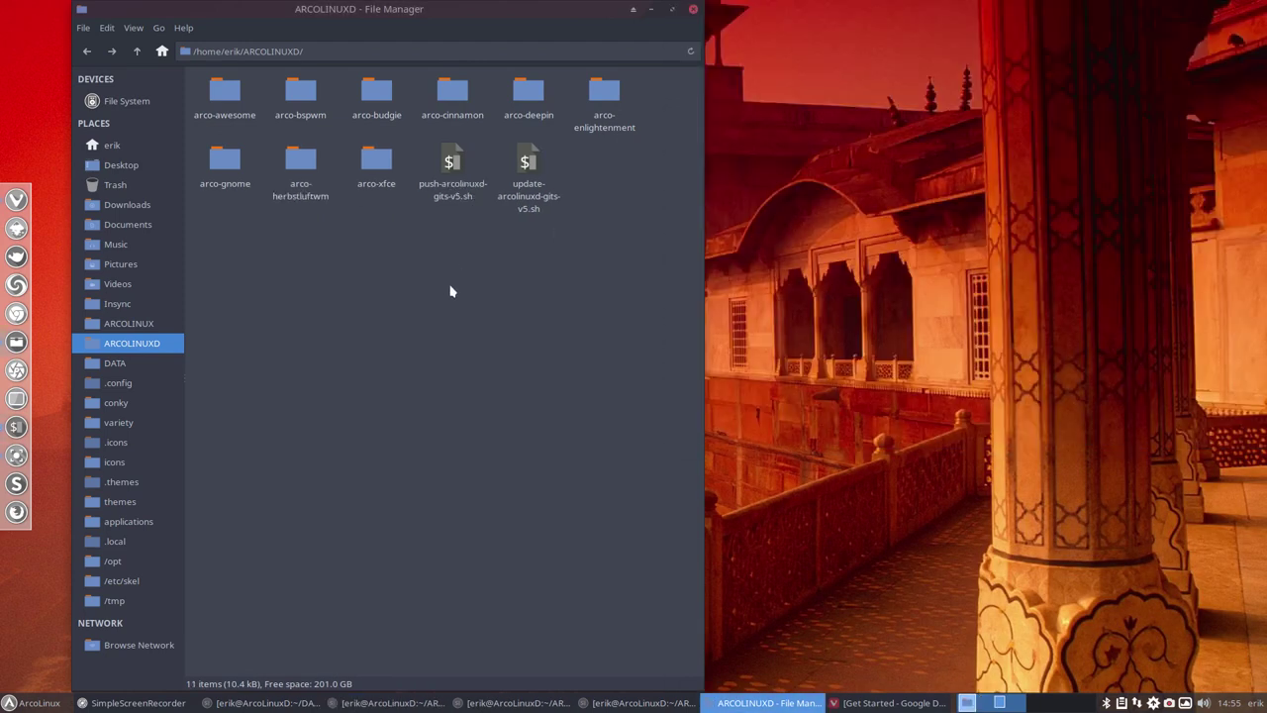
Check the cloned repositories in the ARCOLINUXB and ARCOLINUX folders and return to the home folder.
left_click(136, 53)
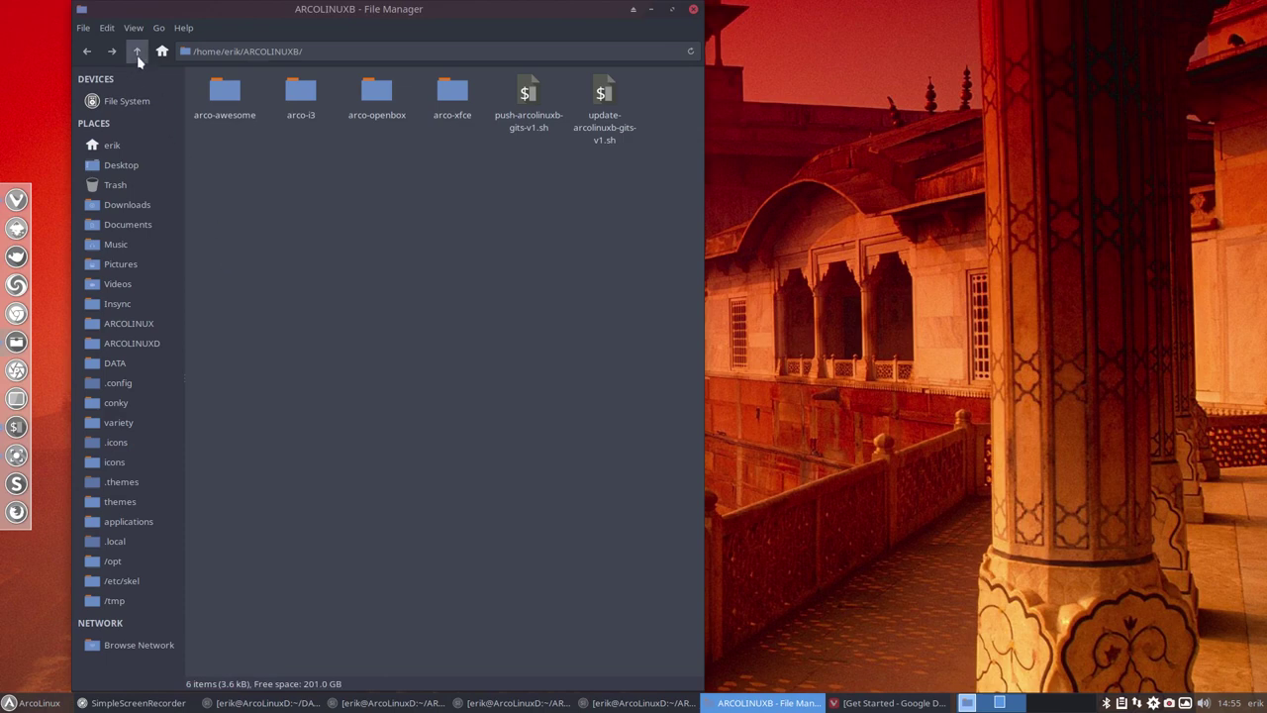
left_click(136, 50)
double_click(594, 208)
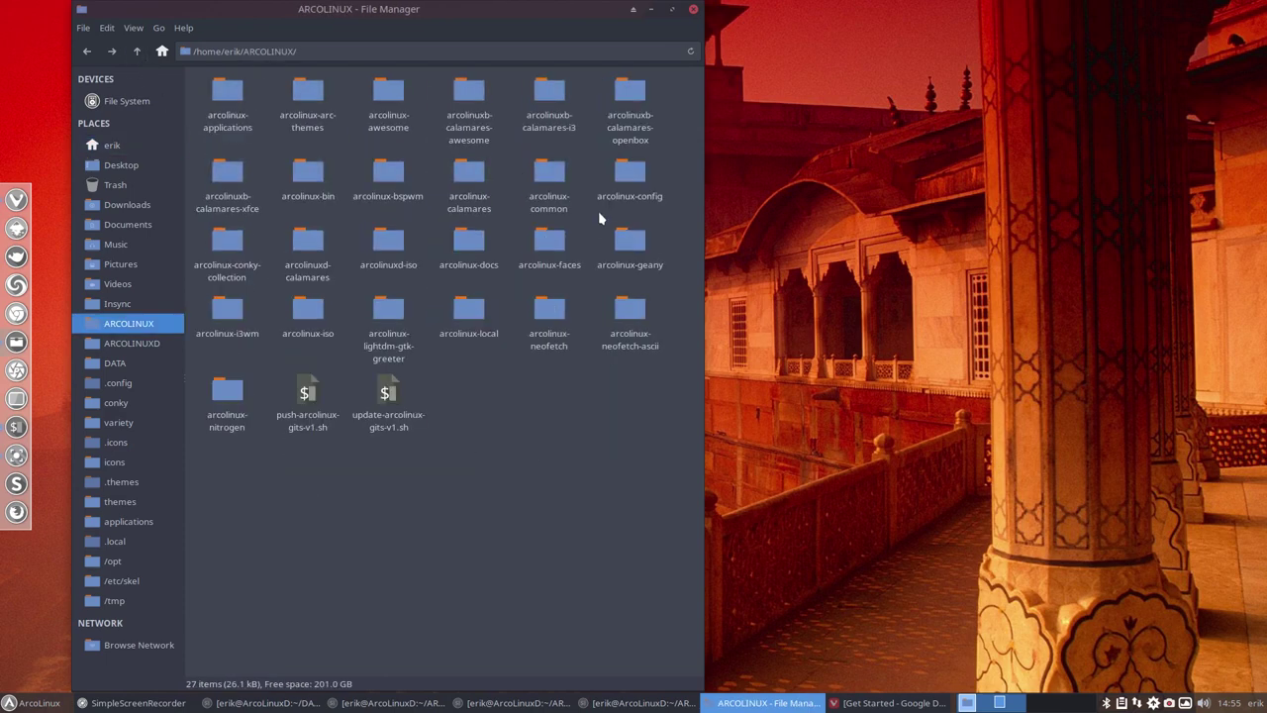
left_click(137, 52)
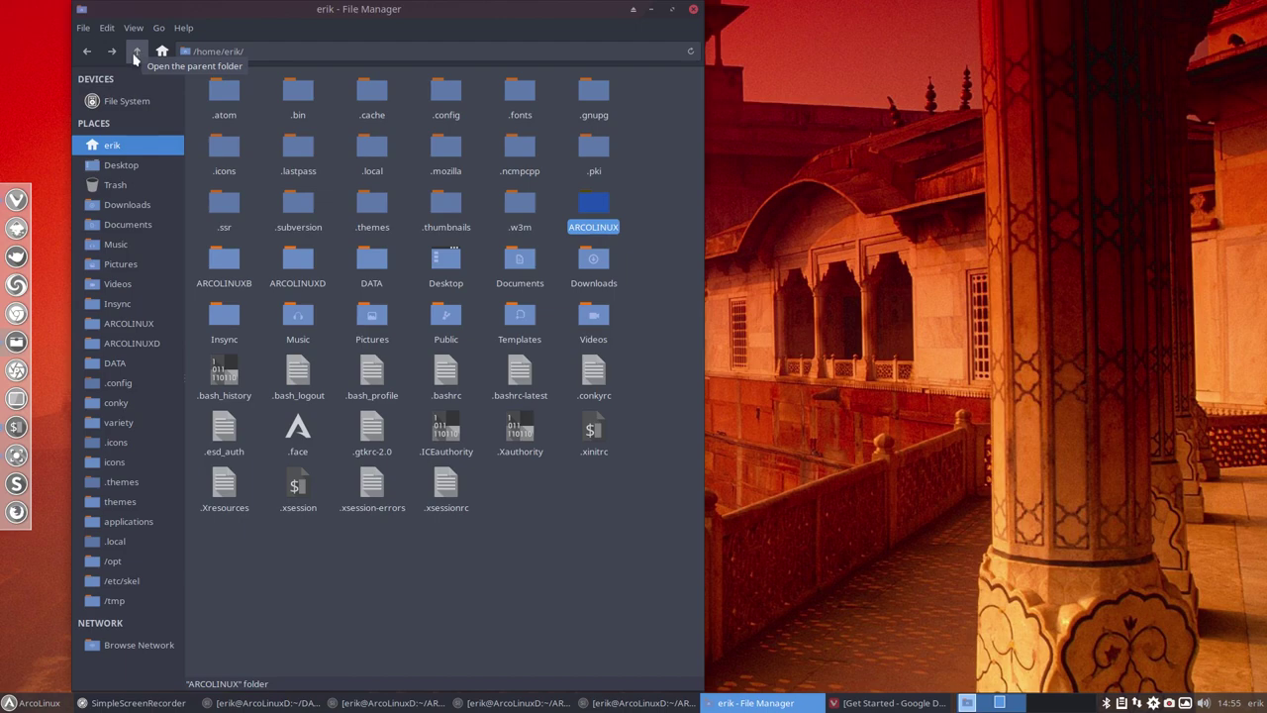
Launch Dropbox and close the browser window that opens for its sign-in.
left_click(30, 703)
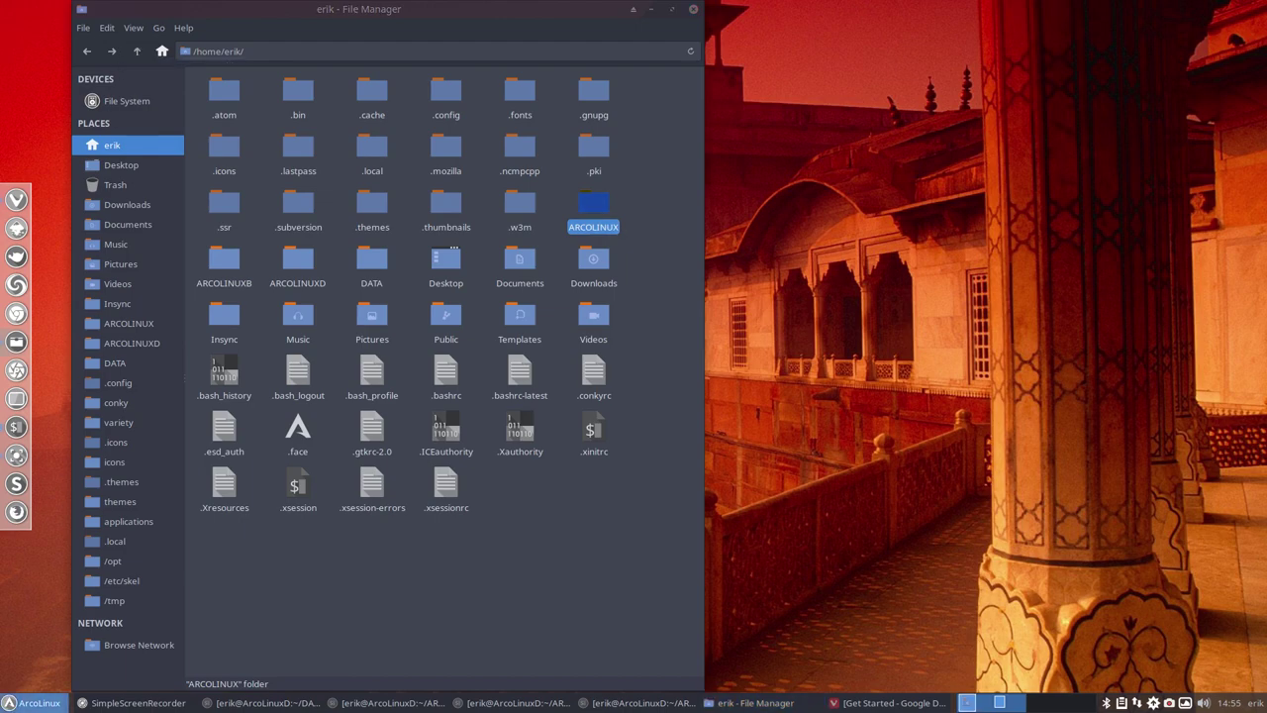
type("dro")
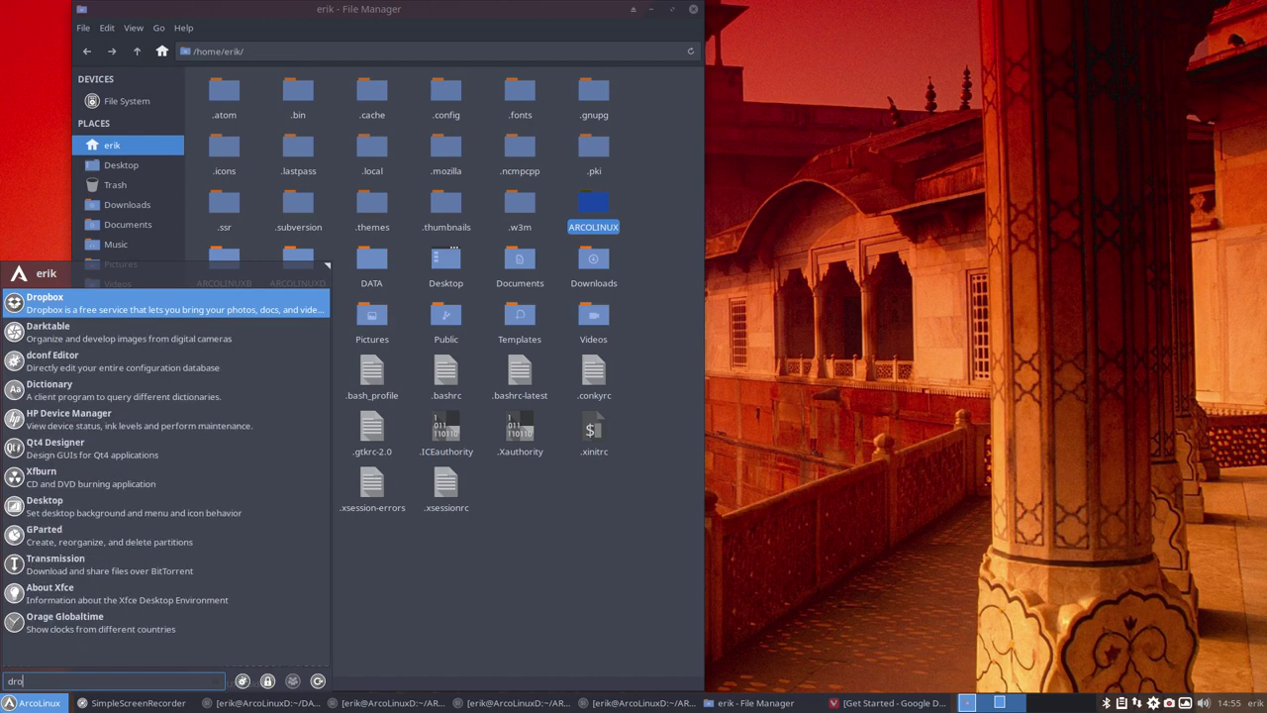
key("Return")
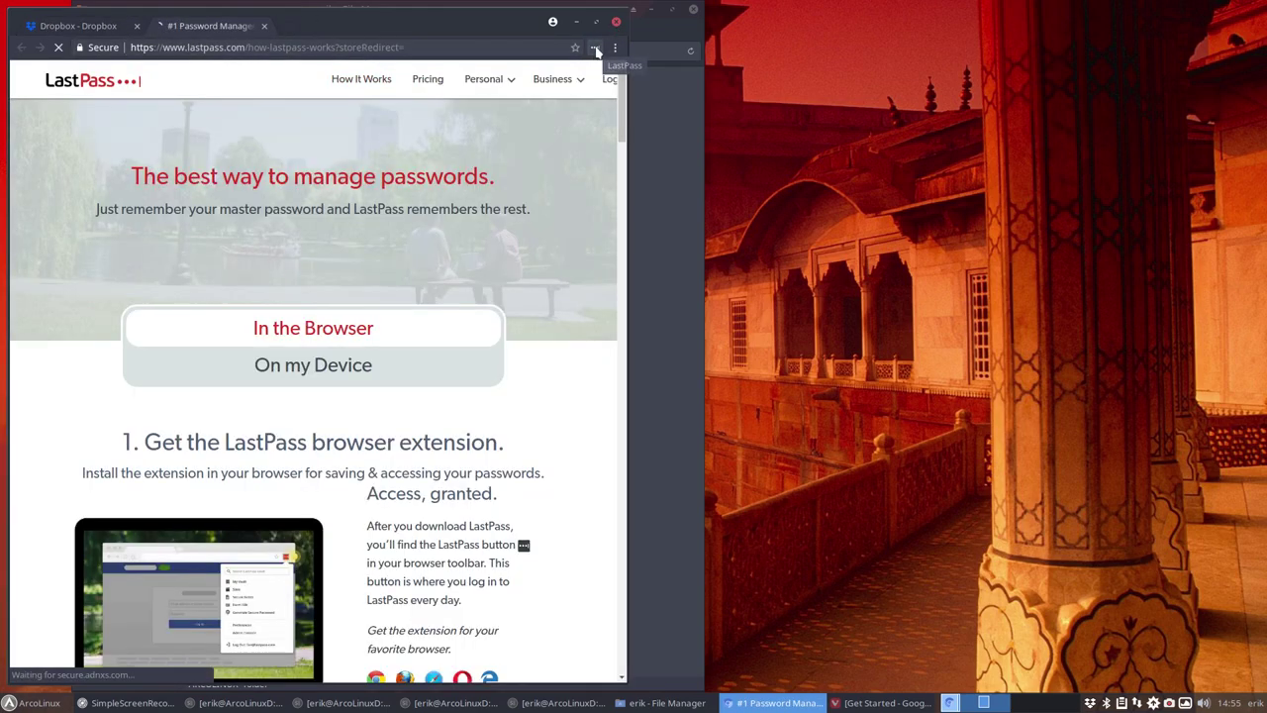
left_click(617, 22)
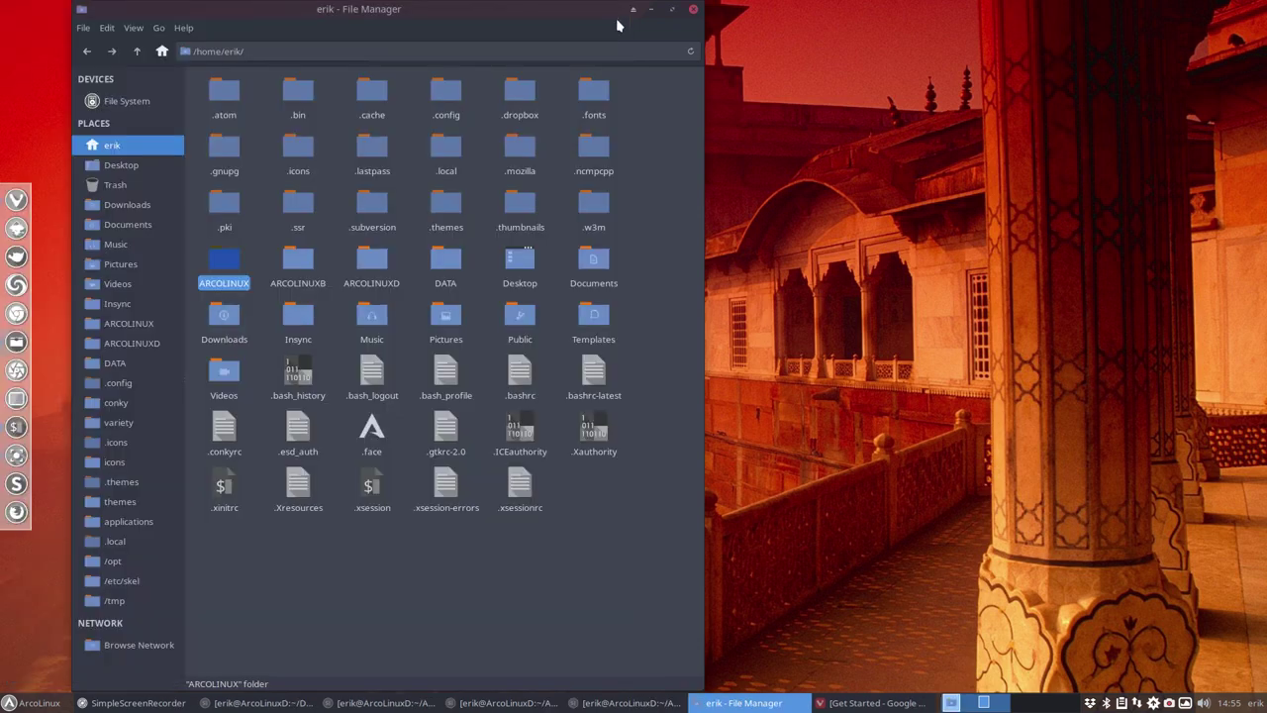
Set Vivaldi as the preferred web browser in Preferred Applications.
left_click(8, 703)
type("pref")
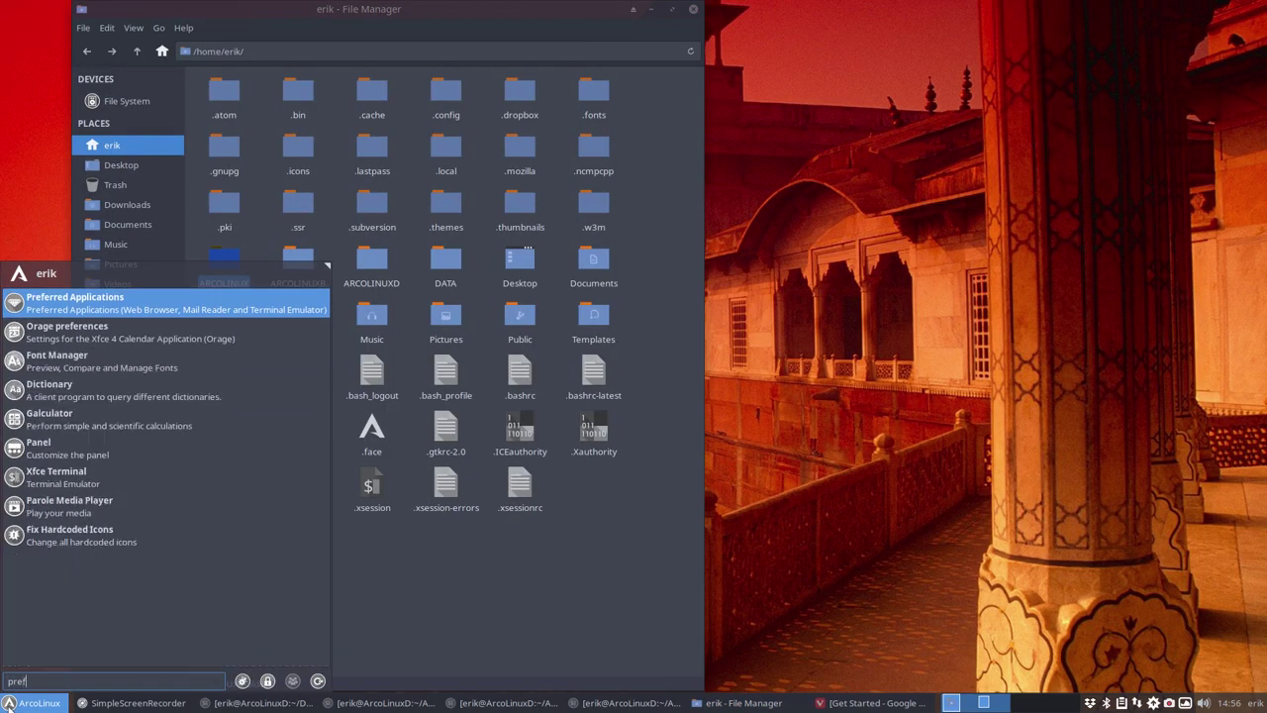
key("Return")
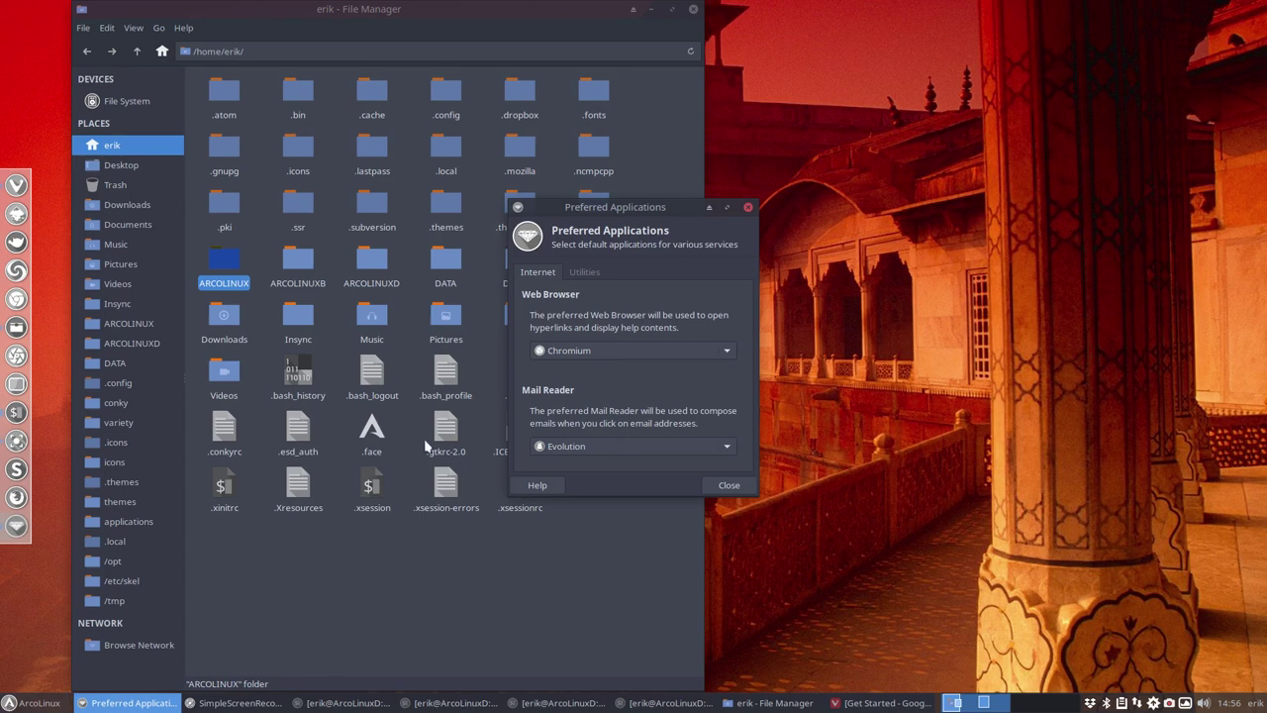
left_click(624, 351)
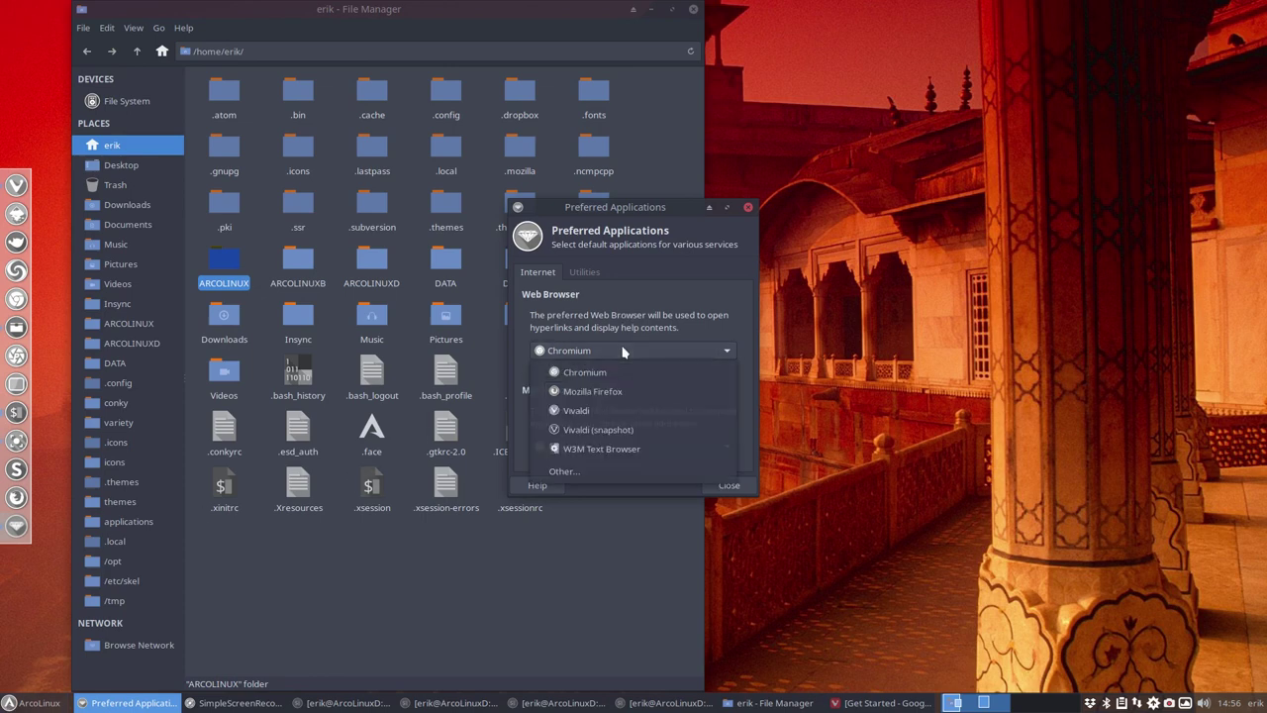
left_click(656, 410)
left_click(730, 484)
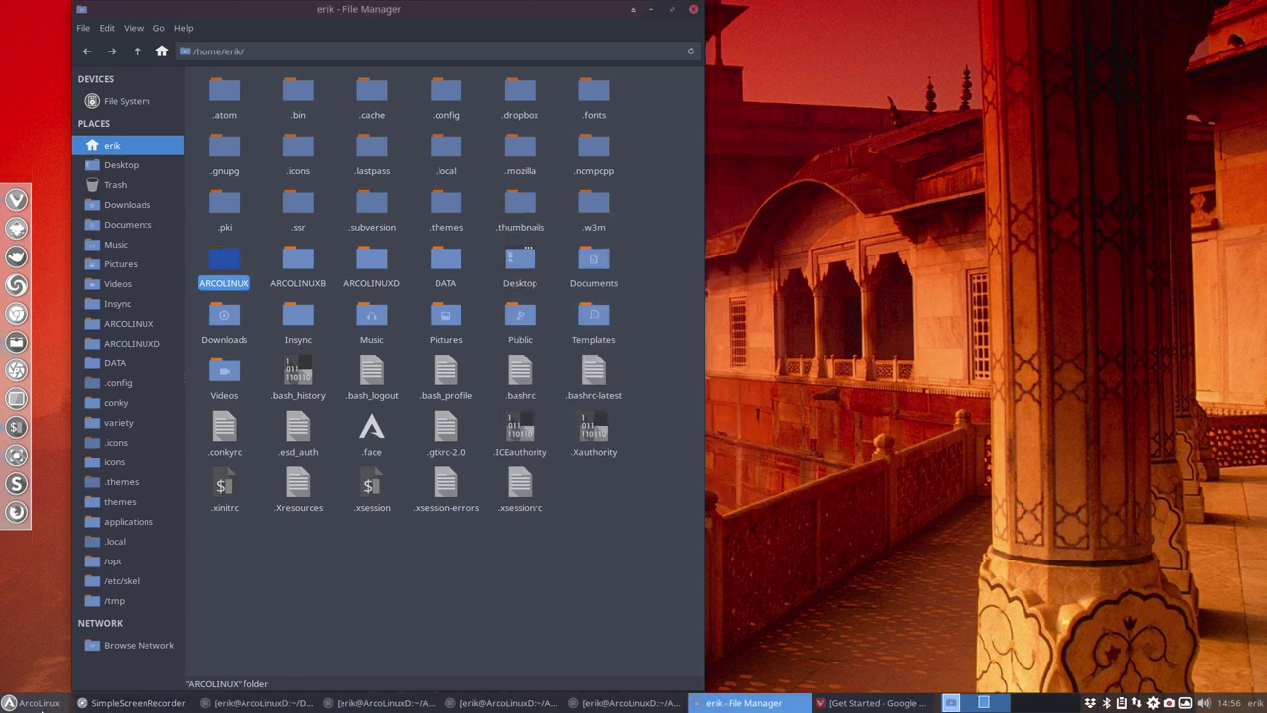
Resume the Dropbox sign-in and link this computer to the Dropbox account.
left_click(1090, 703)
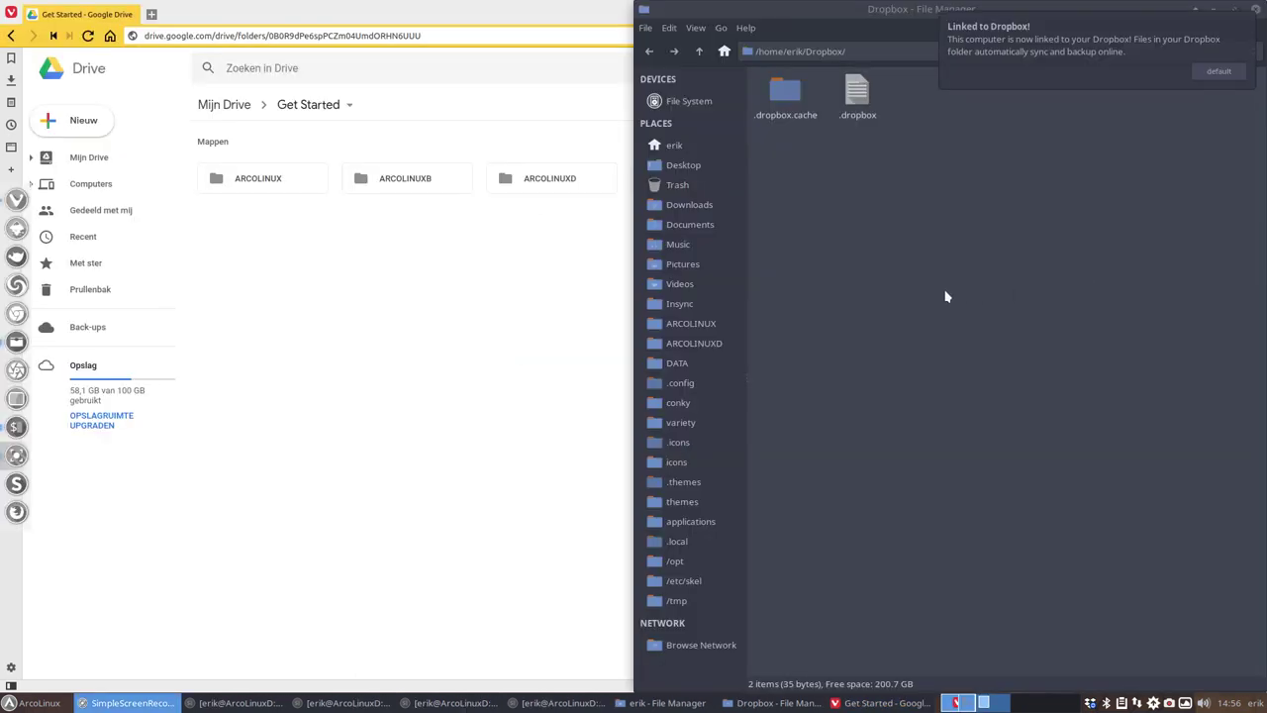
Load google.be in Vivaldi to check the Google sign-in, and return to the Dropbox folder window.
left_click(434, 305)
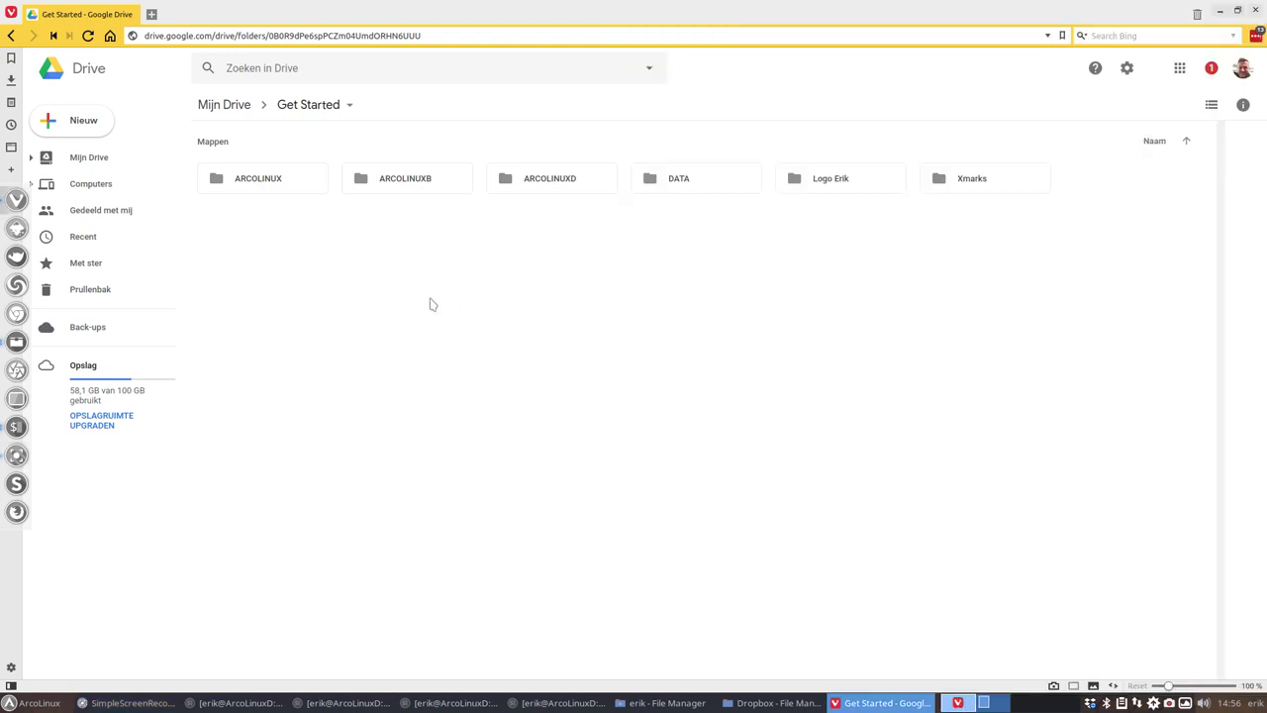
key("alt+F10")
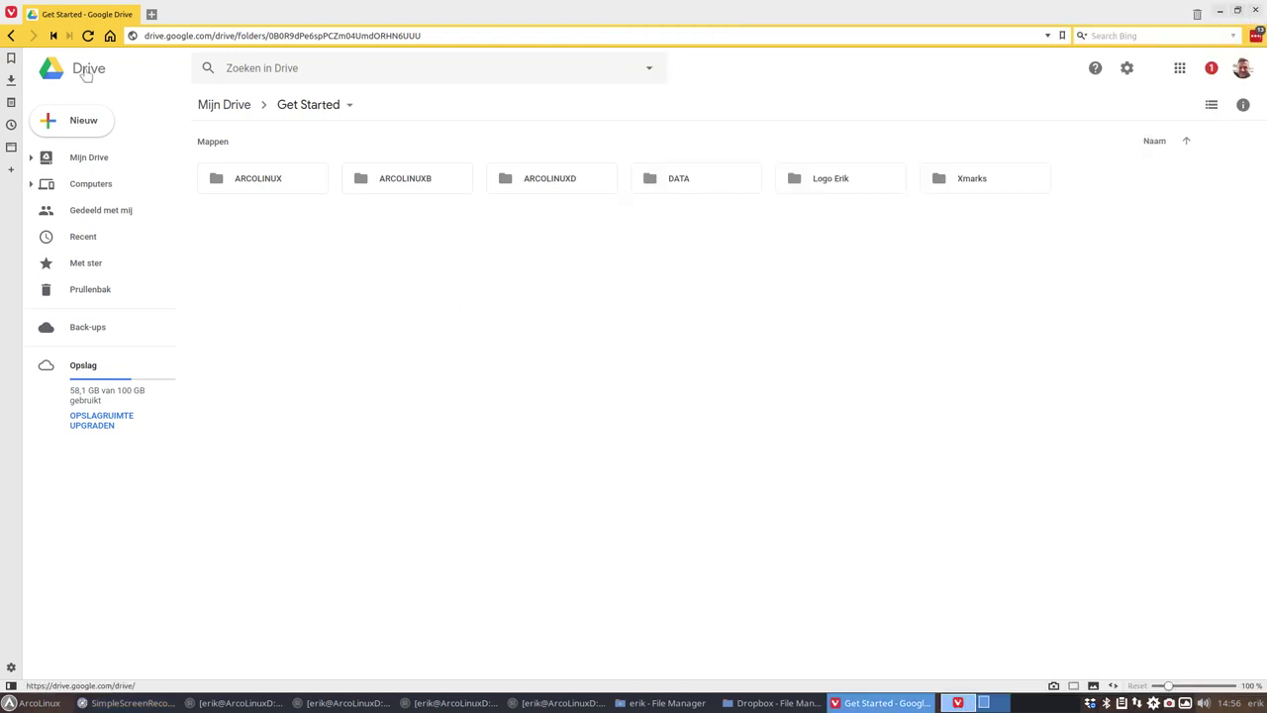
left_click(1179, 68)
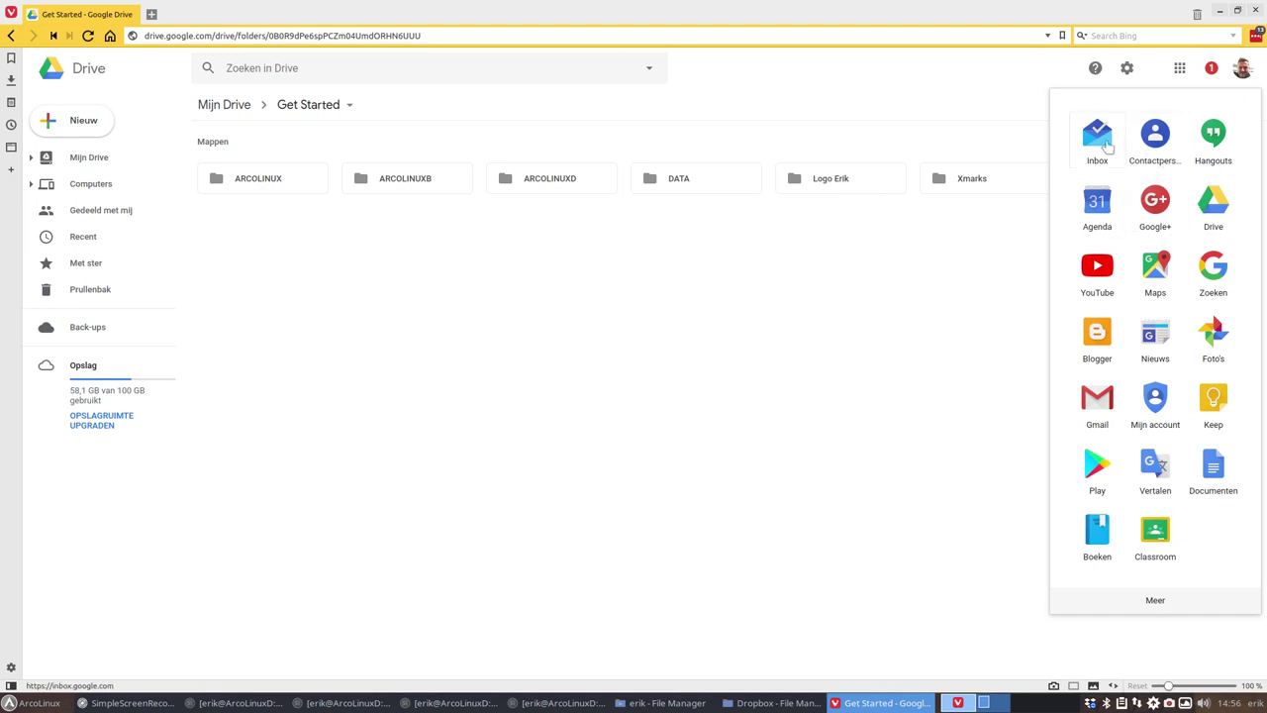
left_click(232, 35)
type("google.b")
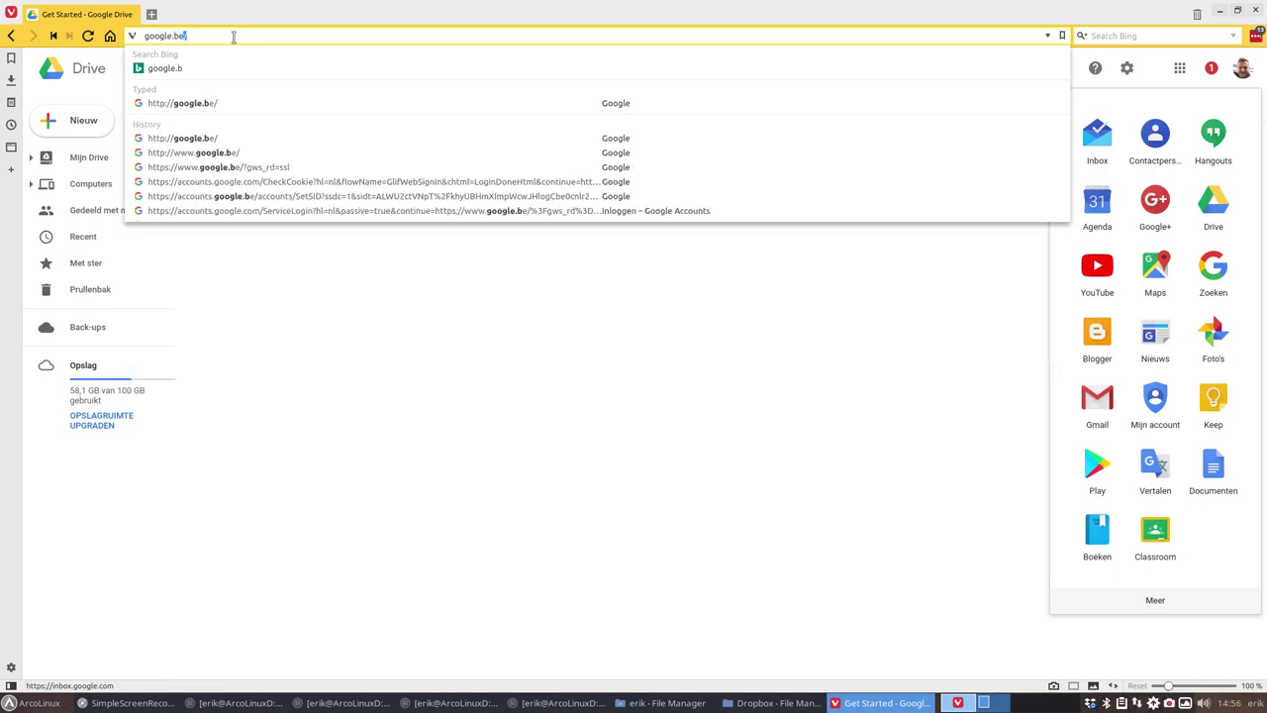
key("Return")
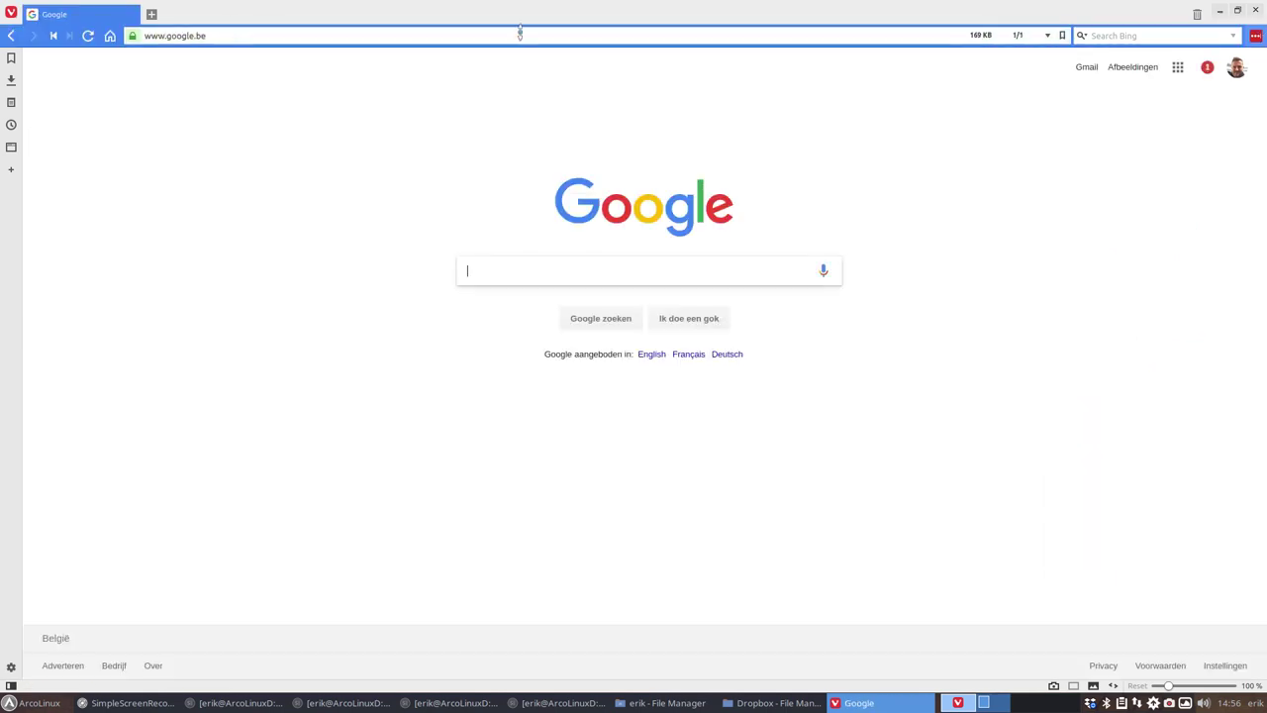
left_click(1219, 12)
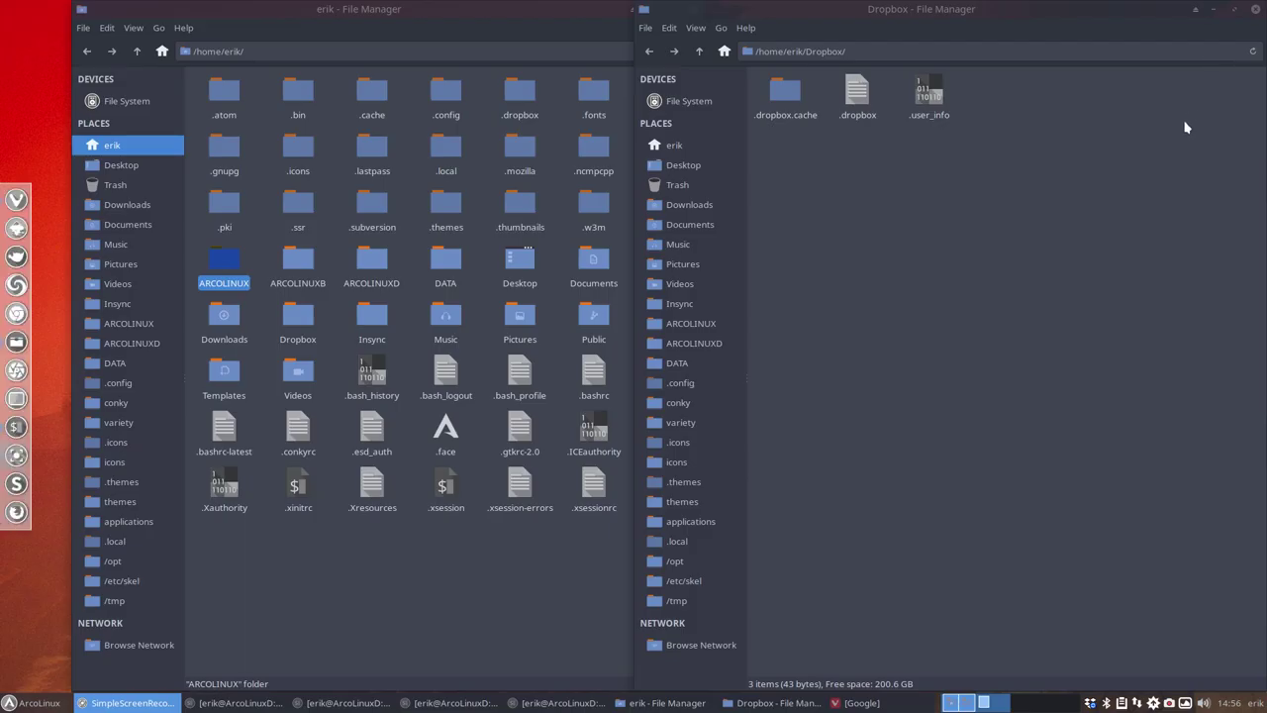
left_click(888, 184)
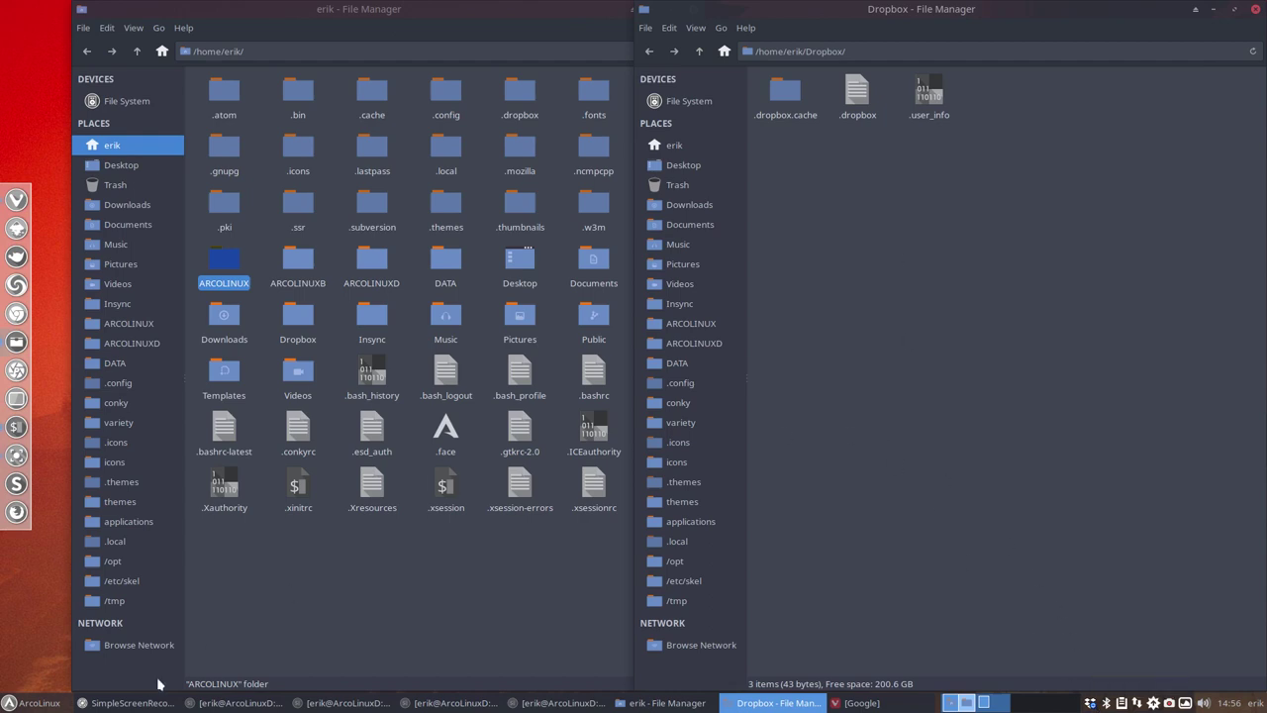
Launch Insync and allow it offline access to the Google account.
left_click(50, 704)
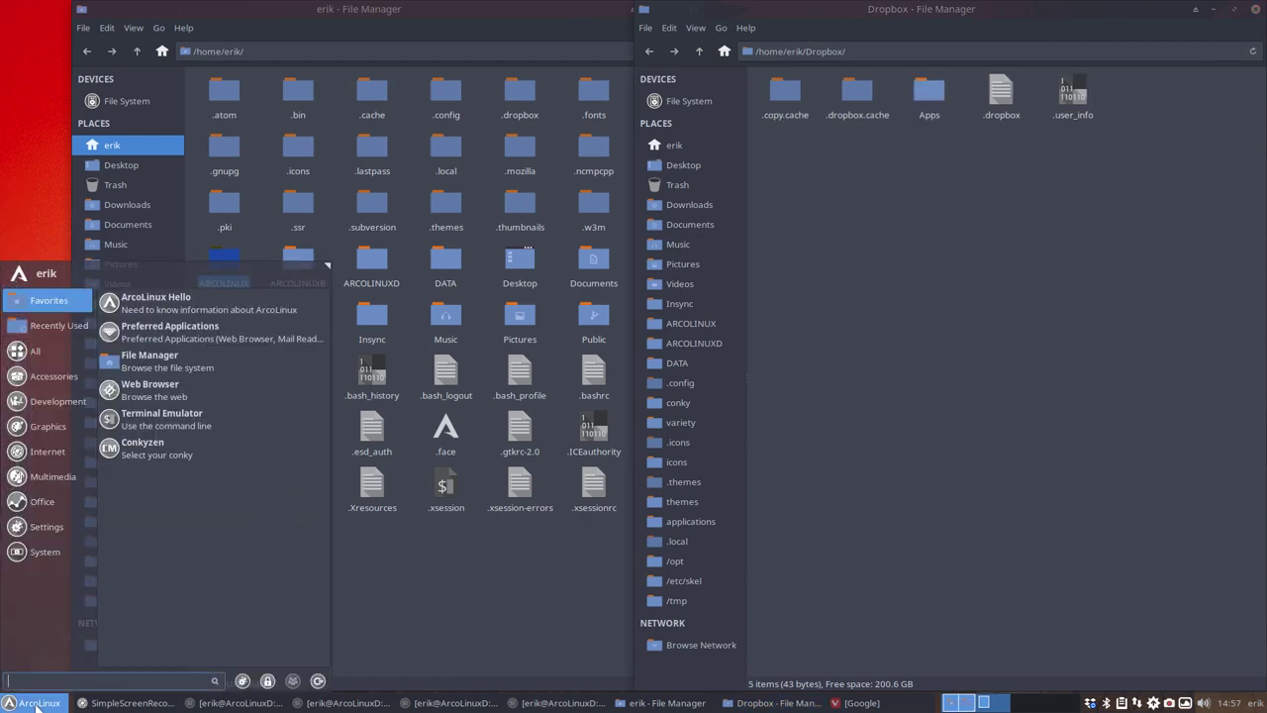
type("insyn")
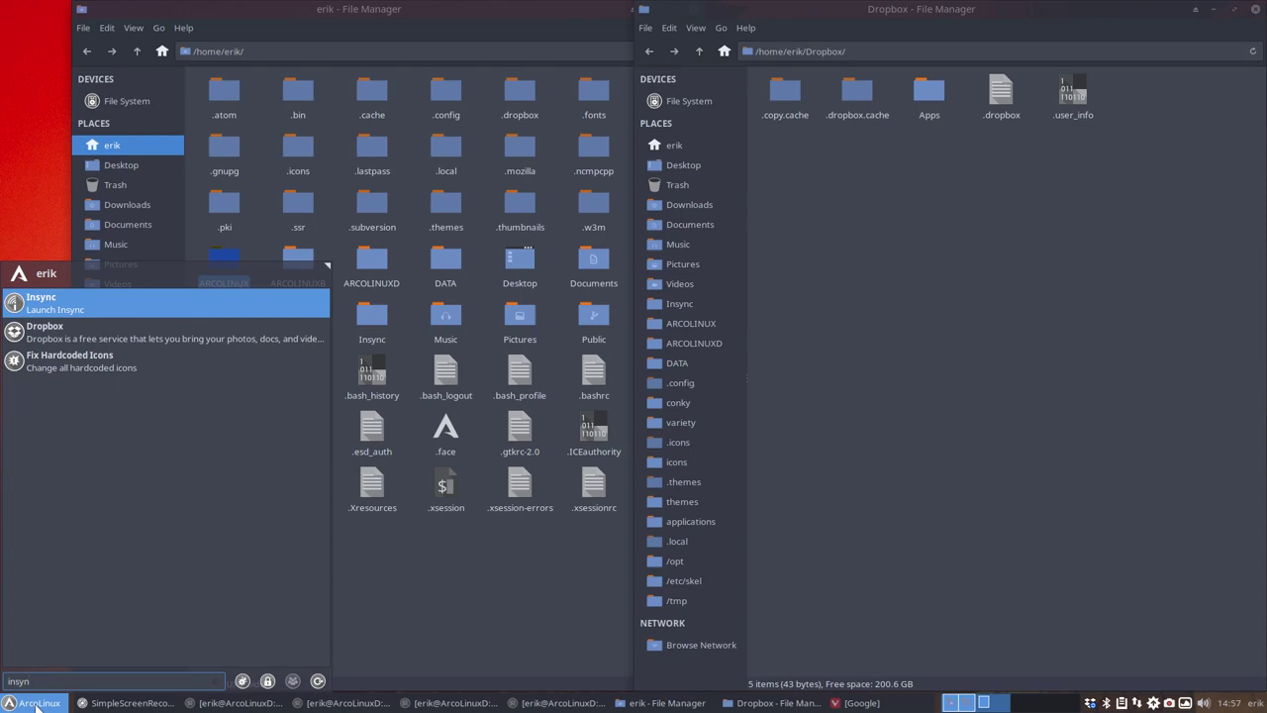
key("Return")
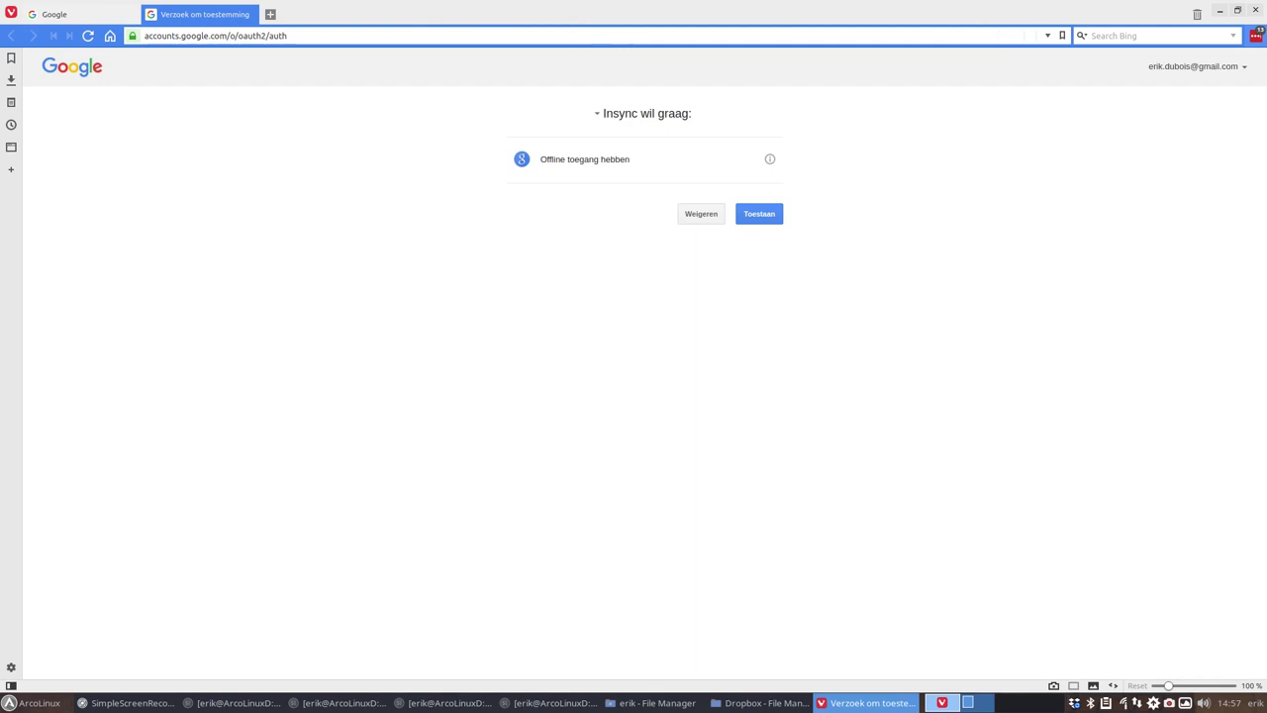
key("Return")
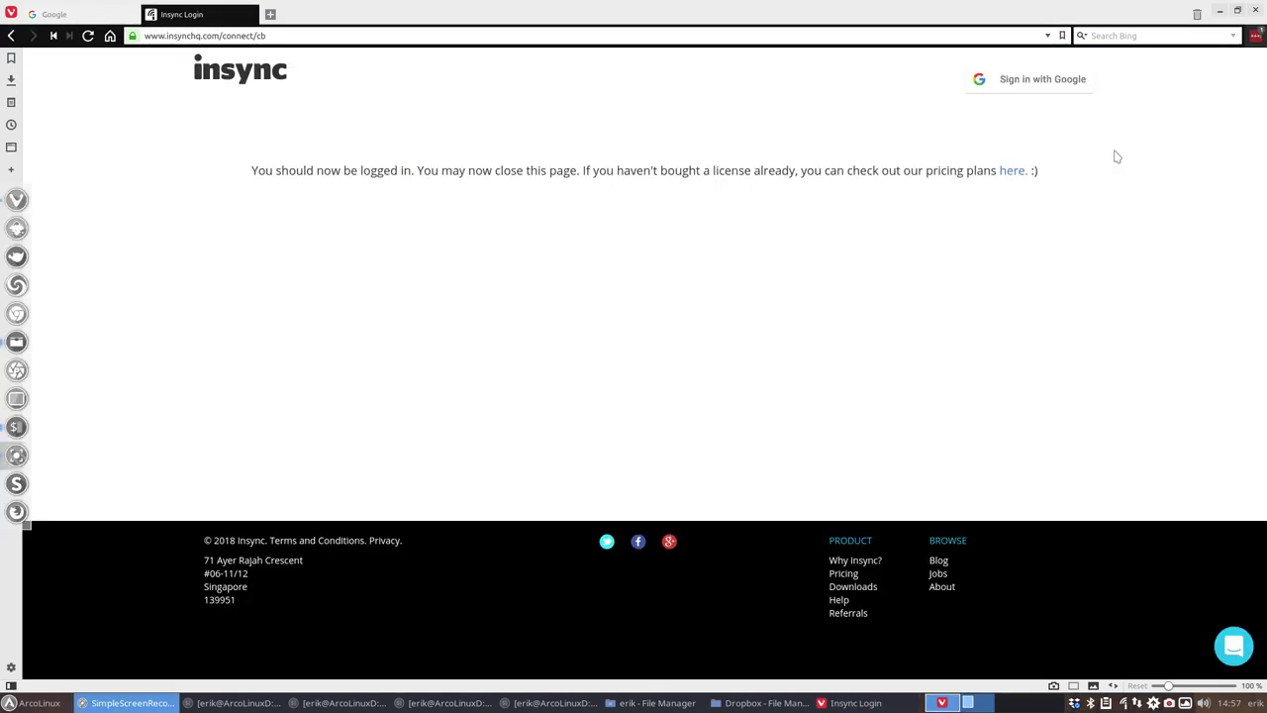
Minimise the browser and the Dropbox folder window, and close the home folder window.
left_click(1220, 9)
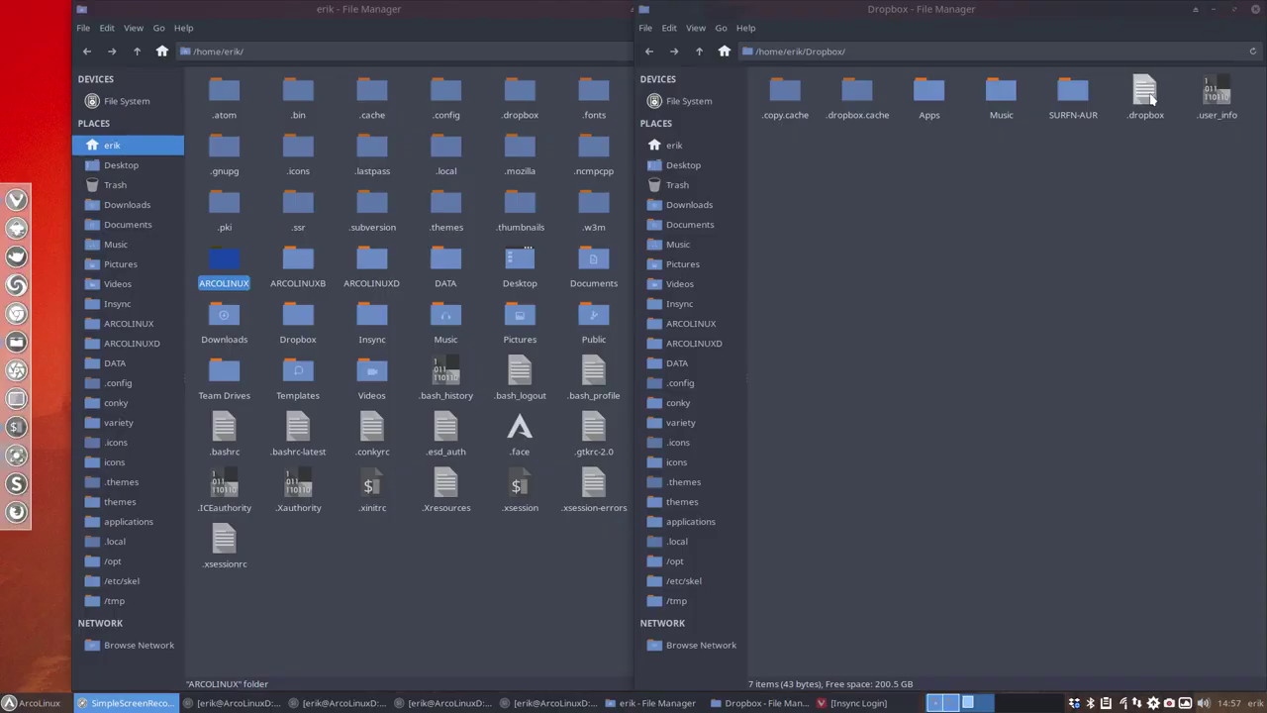
left_click(1215, 9)
left_click(696, 12)
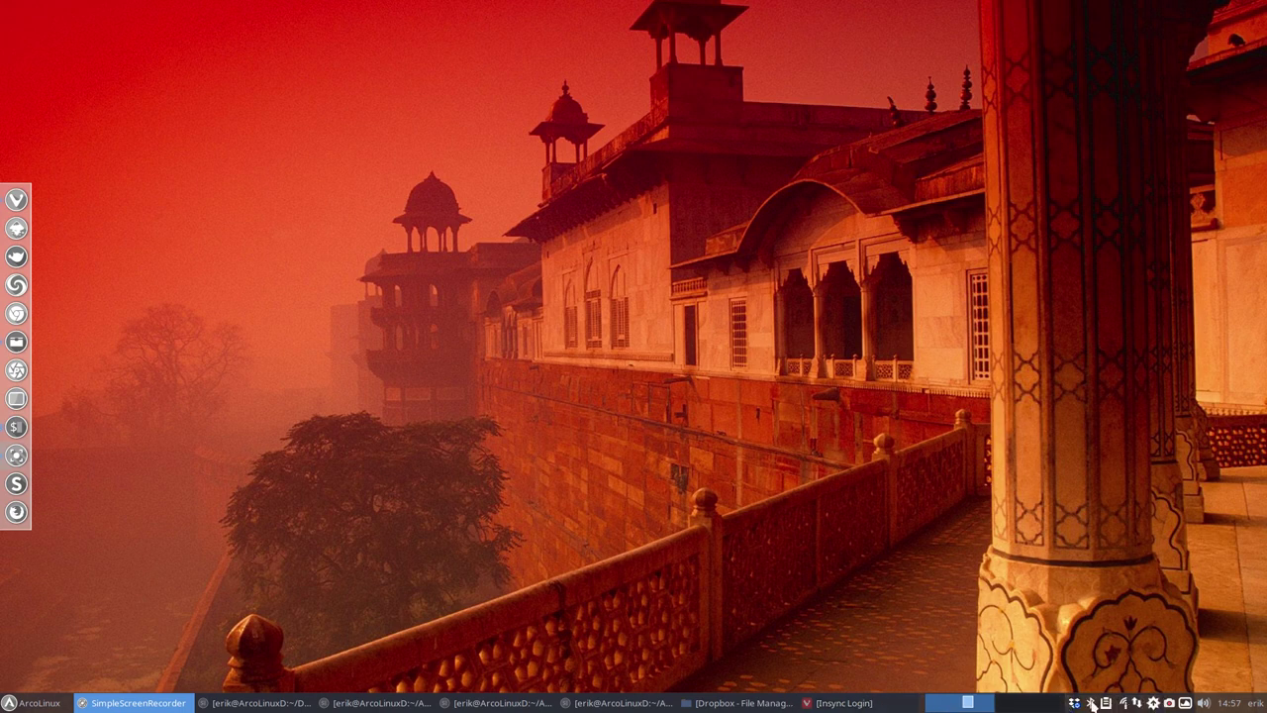
Choose the Insync folder in the home directory as the sync folder for My Drive and Shared with me.
left_click(1126, 703)
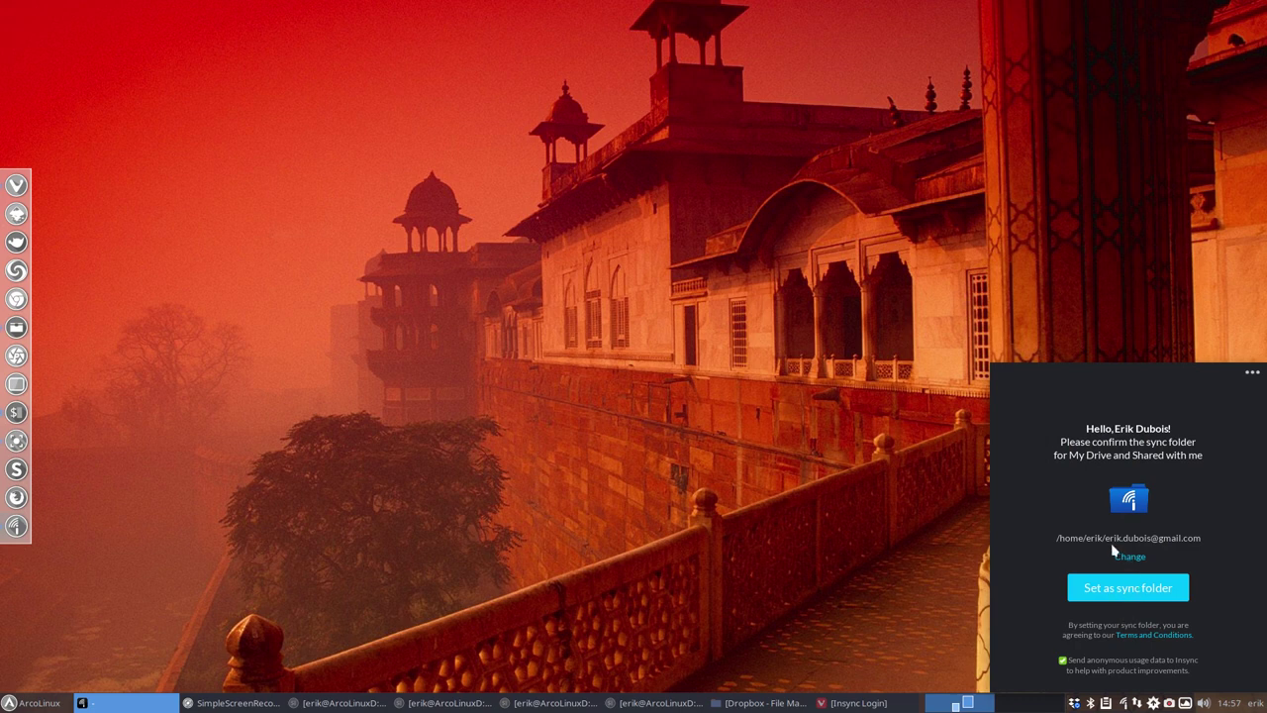
left_click(1130, 561)
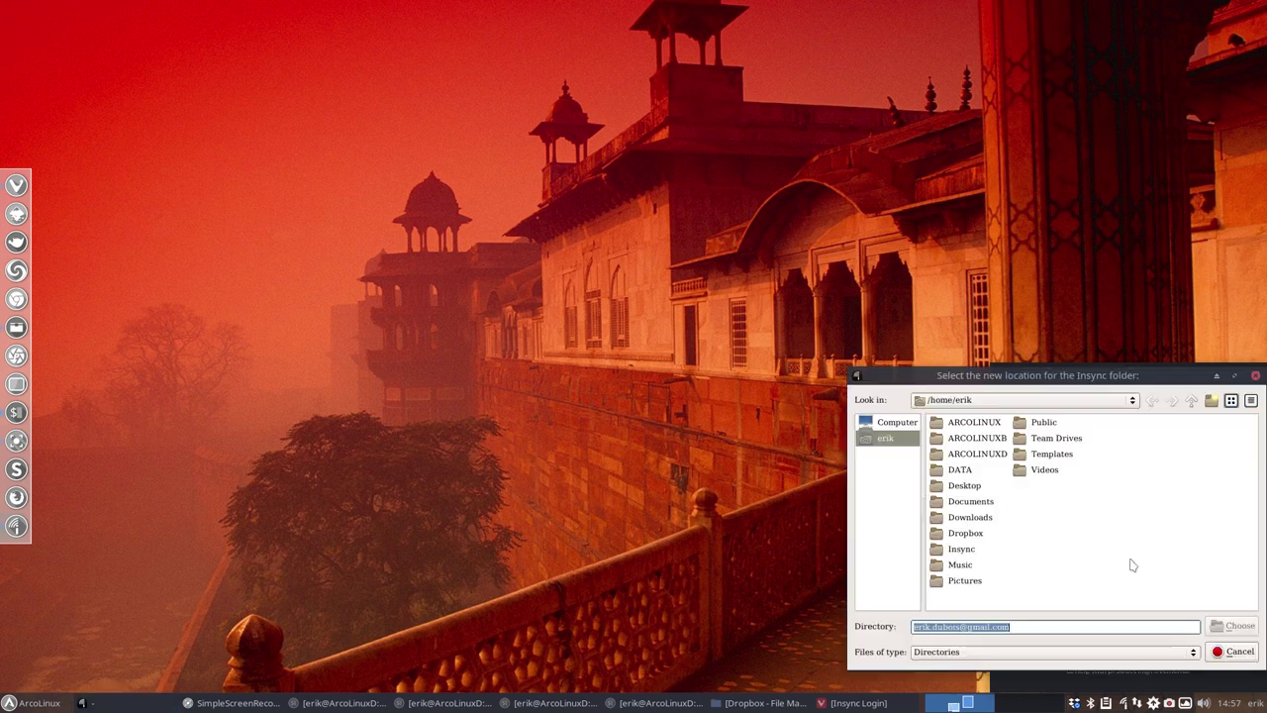
left_click(975, 551)
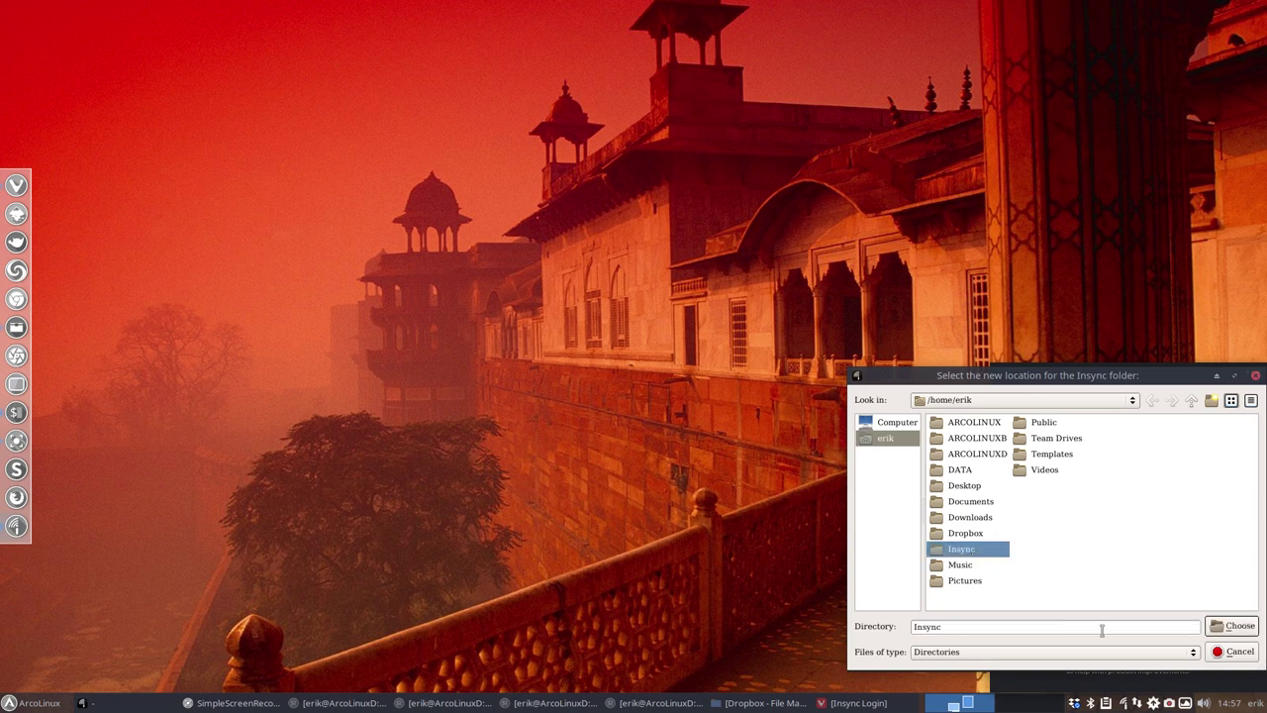
left_click(1241, 631)
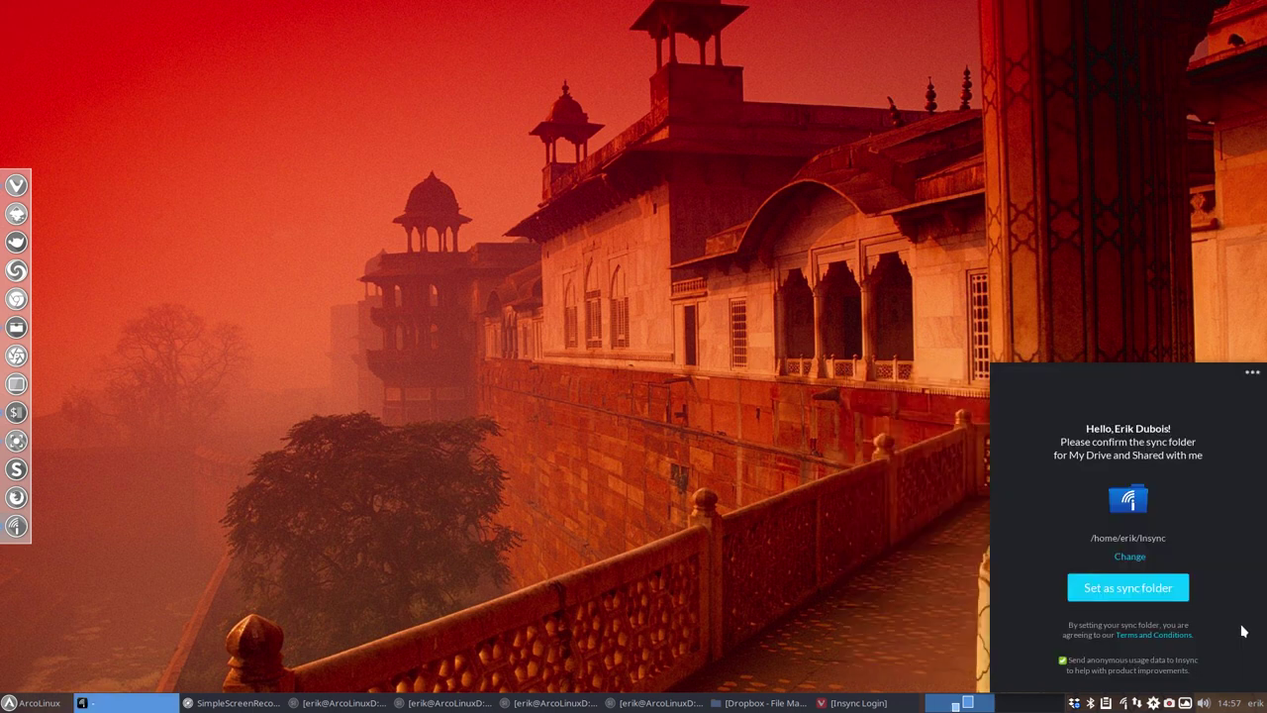
left_click(1131, 592)
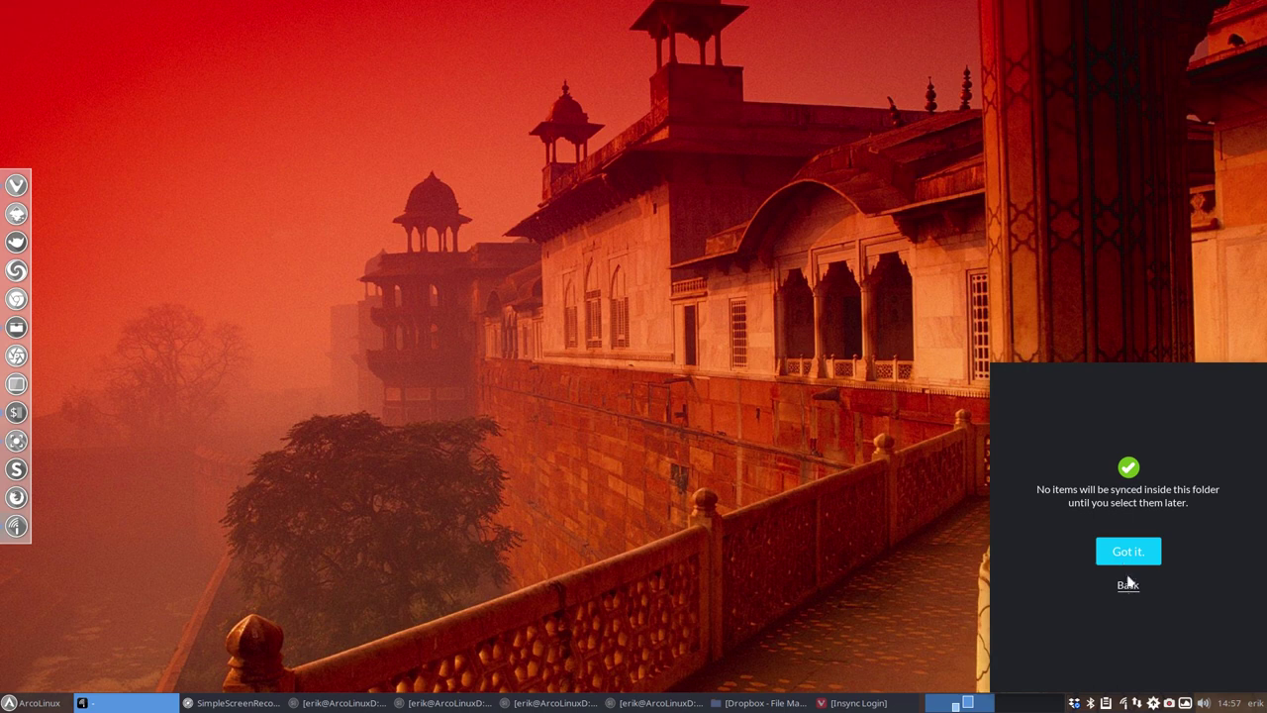
left_click(1128, 553)
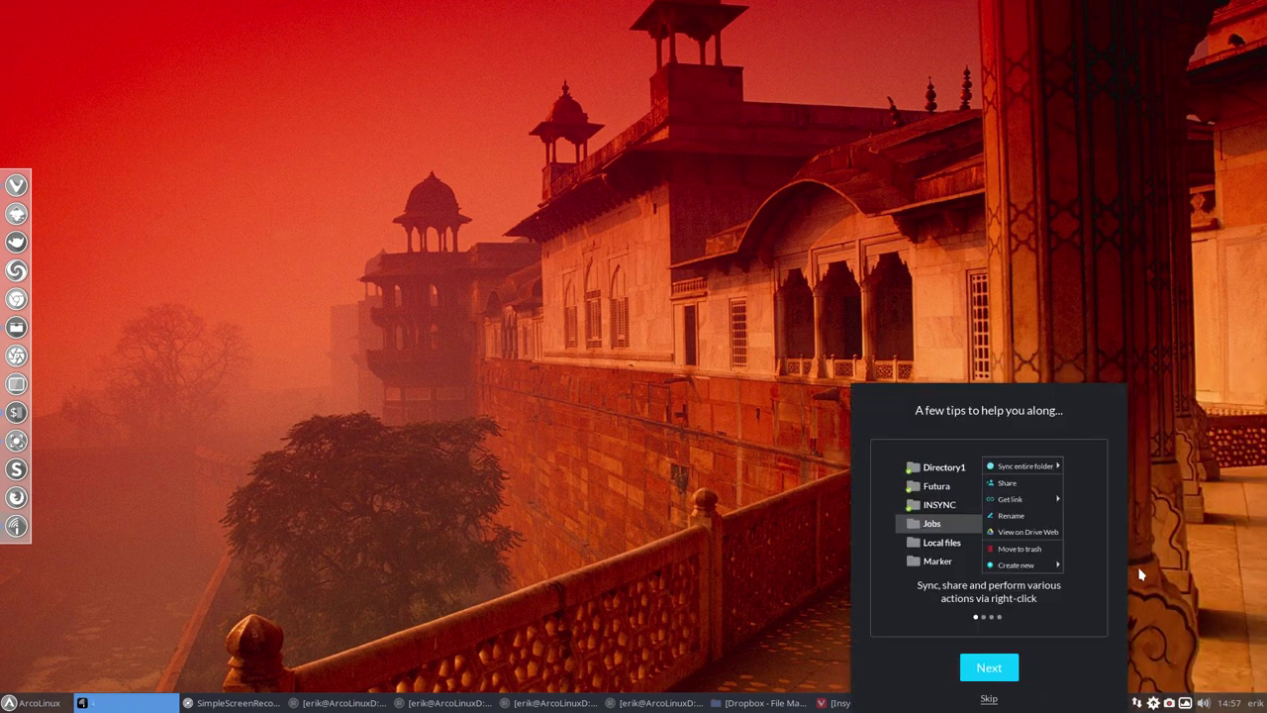
Go through all the Insync introductory tips and continue to the My Drive folder list.
left_click(998, 668)
left_click(1011, 670)
left_click(1034, 673)
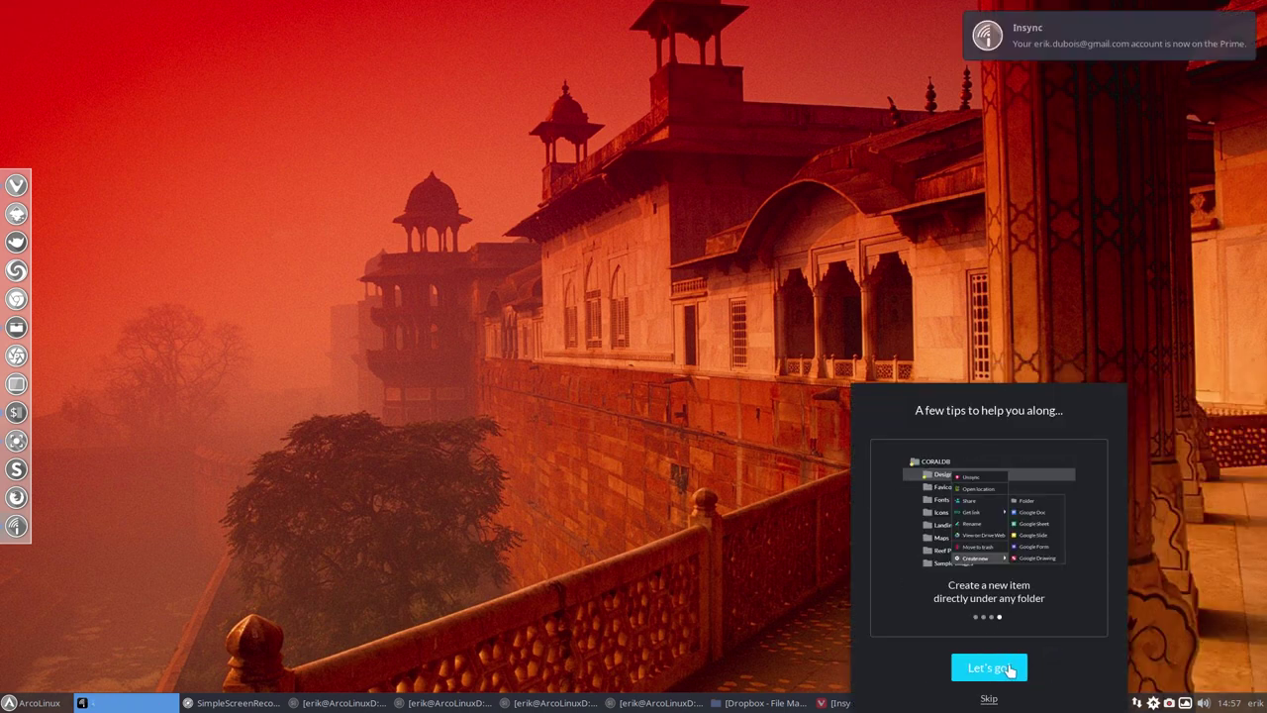
left_click(1008, 669)
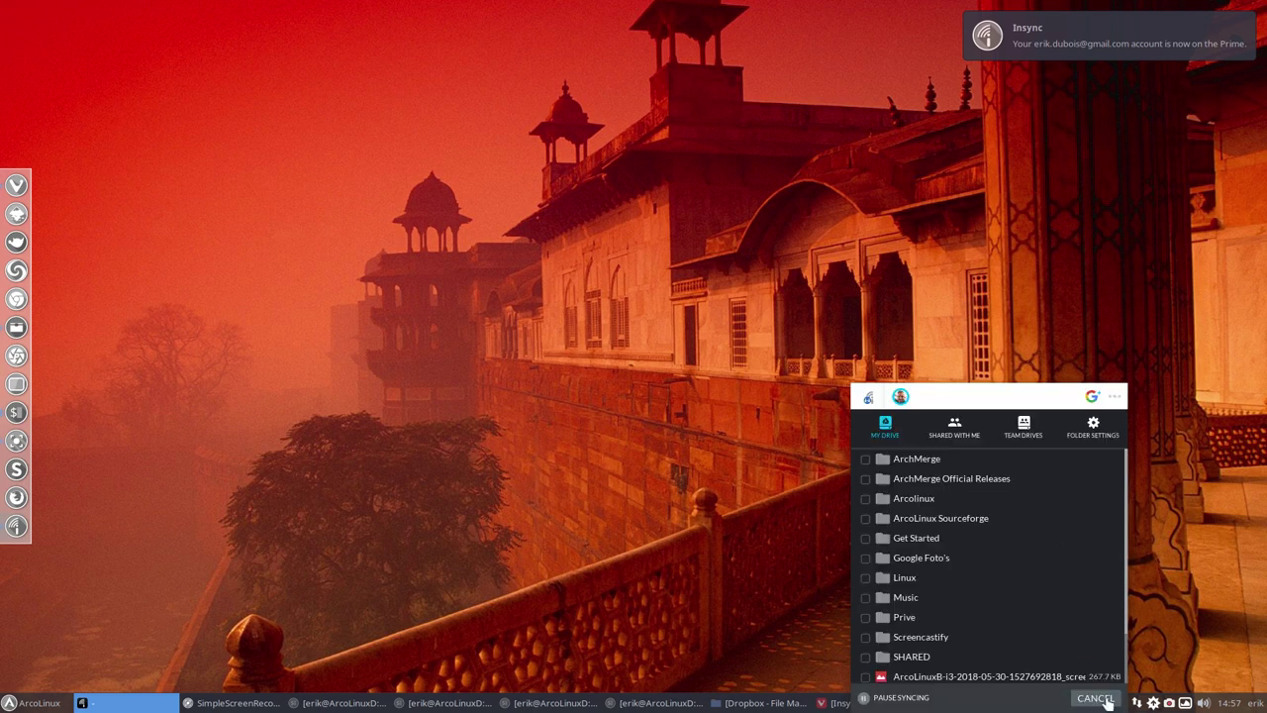
Select the Arcolinux, ArcoLinux Sourceforge, Music and SHARED folders for syncing, apply the selection and close the Insync window.
left_click(866, 499)
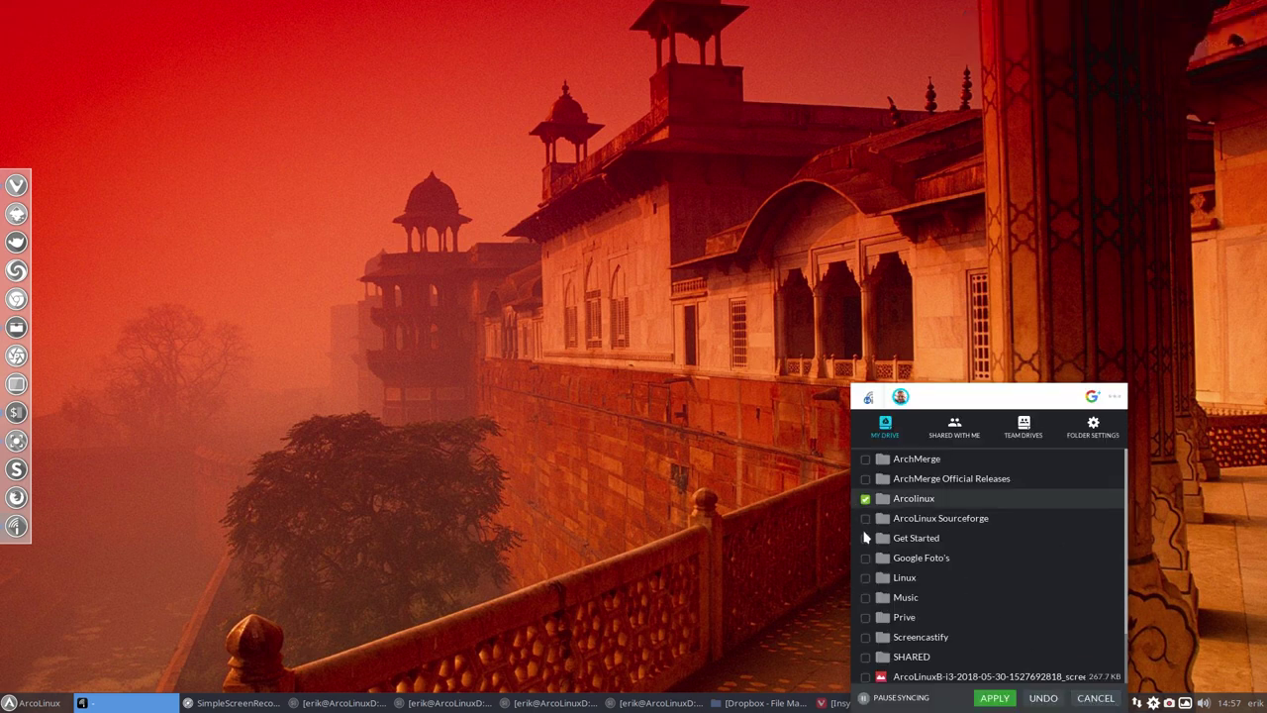
left_click(866, 598)
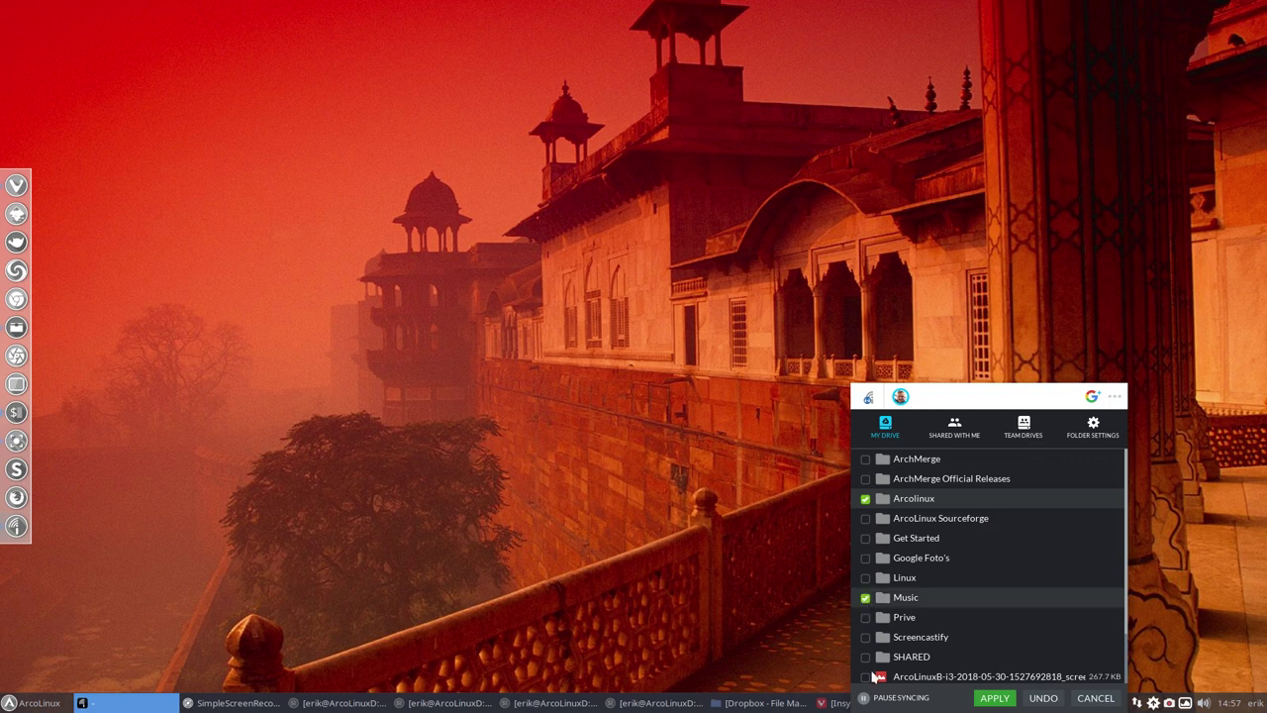
scroll(871, 674, "down", 3)
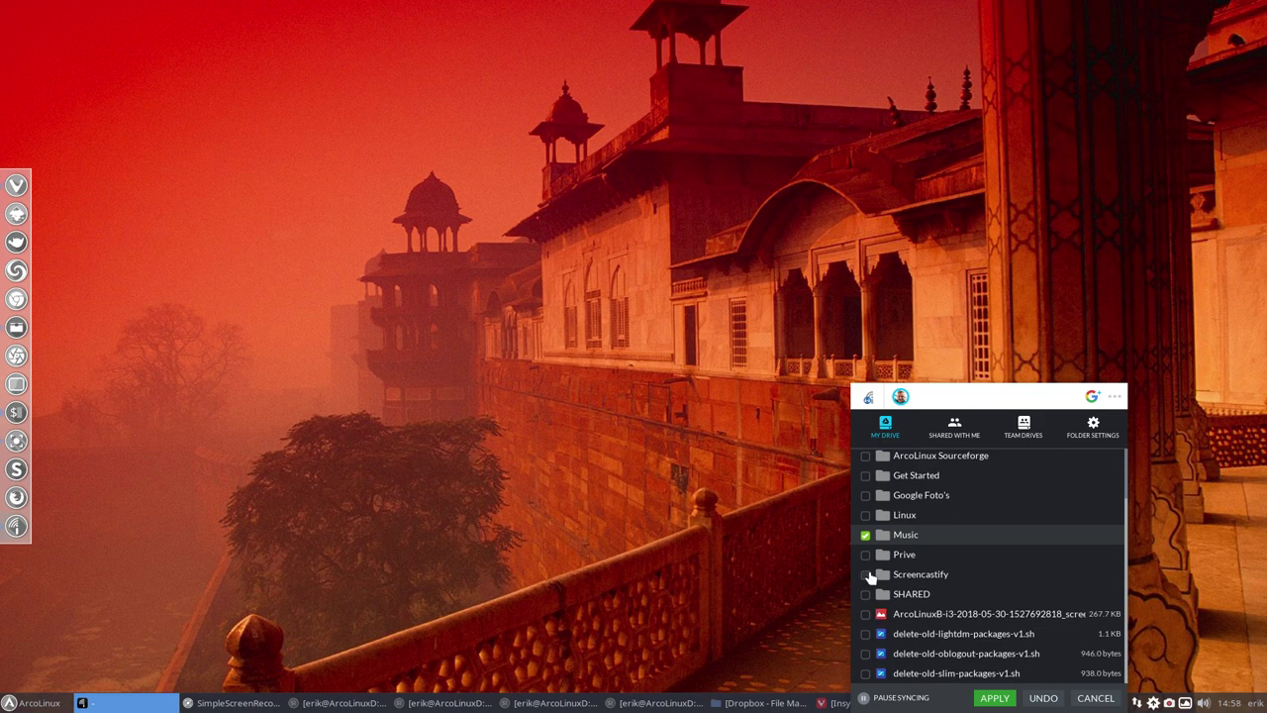
scroll(870, 576, "up", 2)
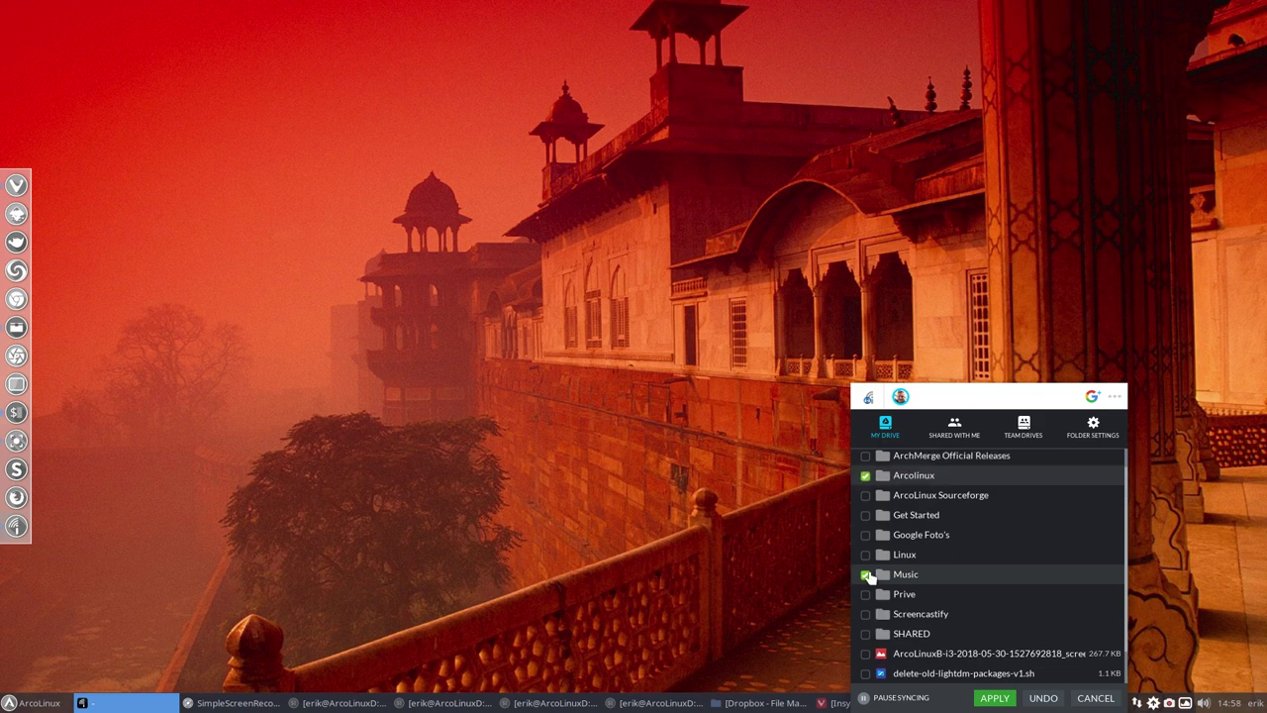
scroll(870, 576, "up", 1)
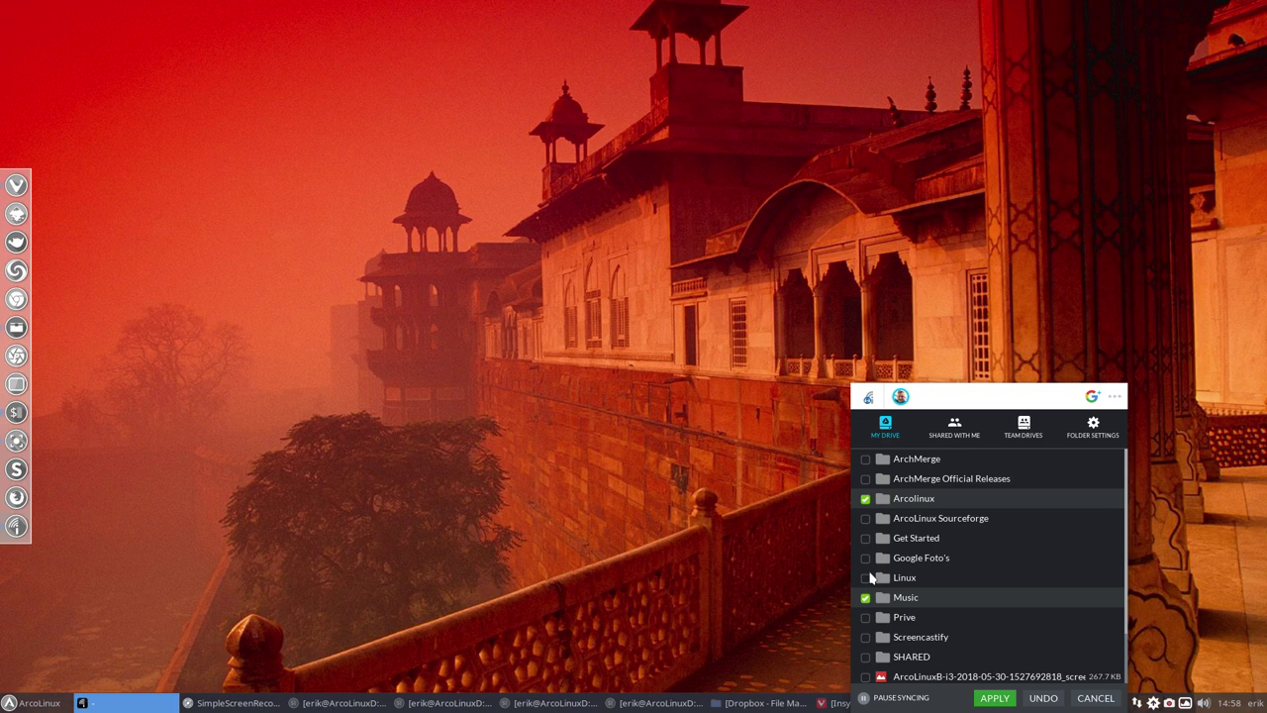
left_click(865, 519)
left_click(868, 657)
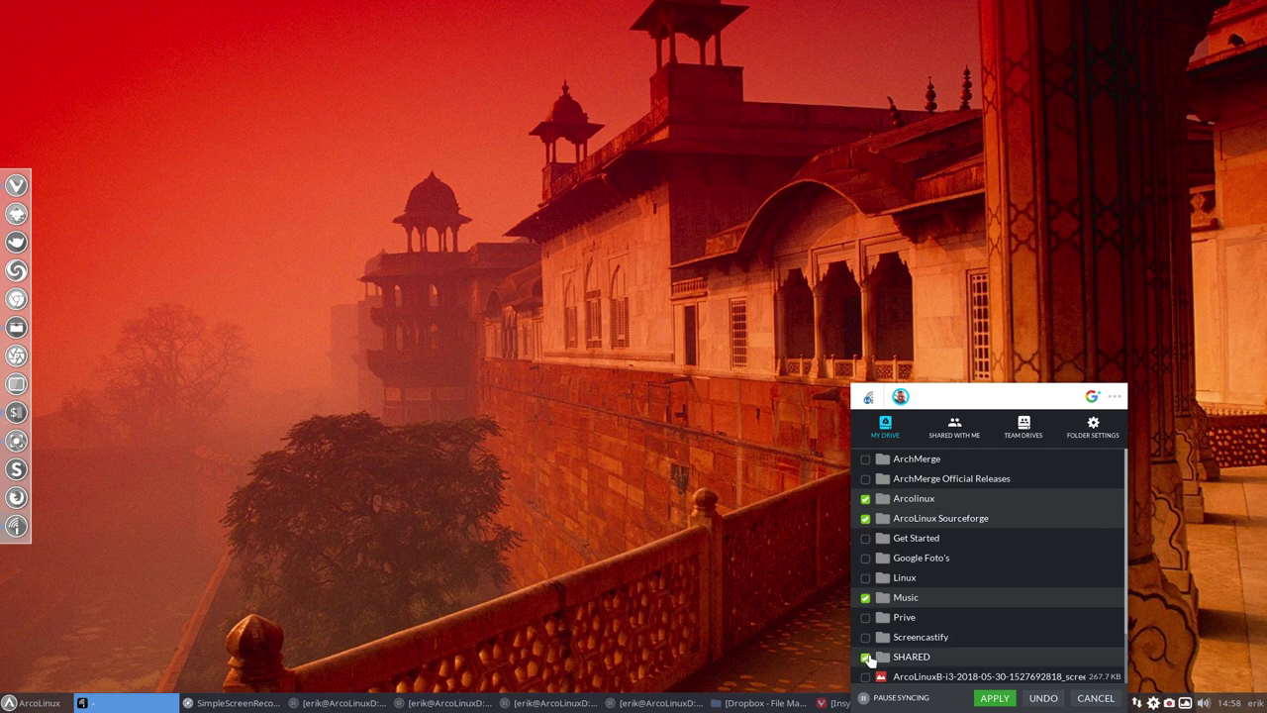
left_click(1005, 699)
left_click(1010, 564)
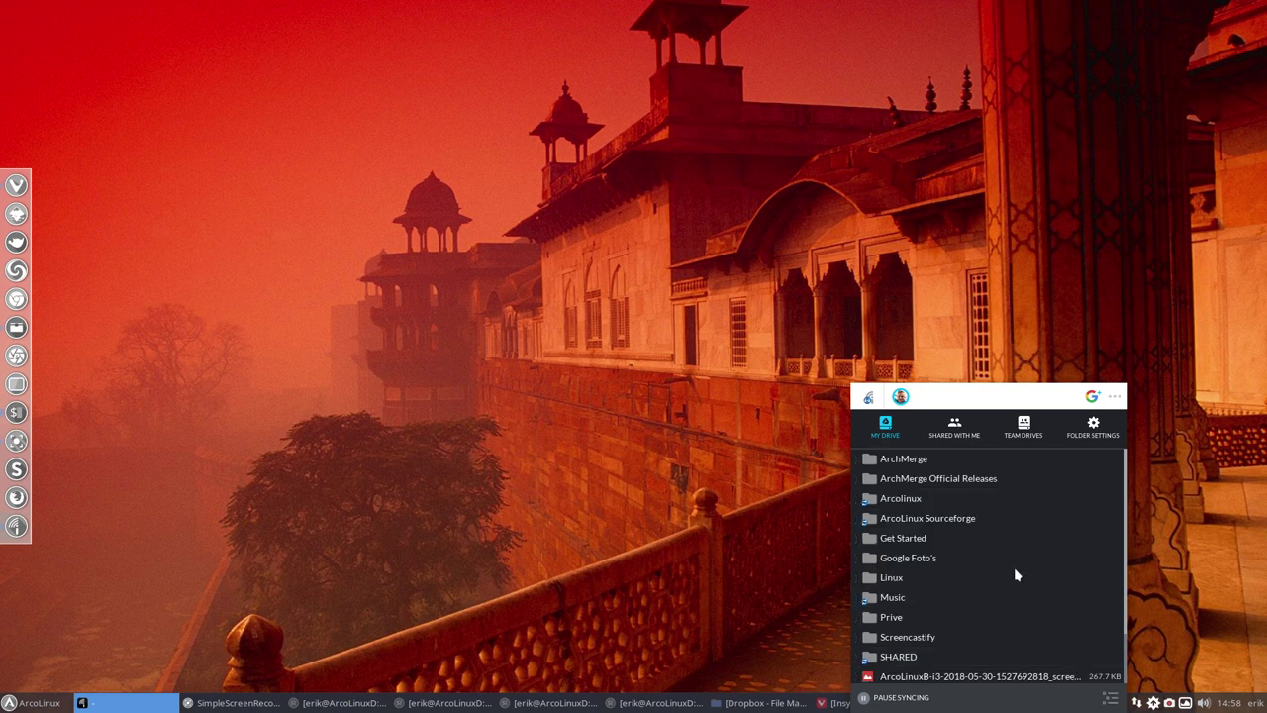
left_click(1050, 547)
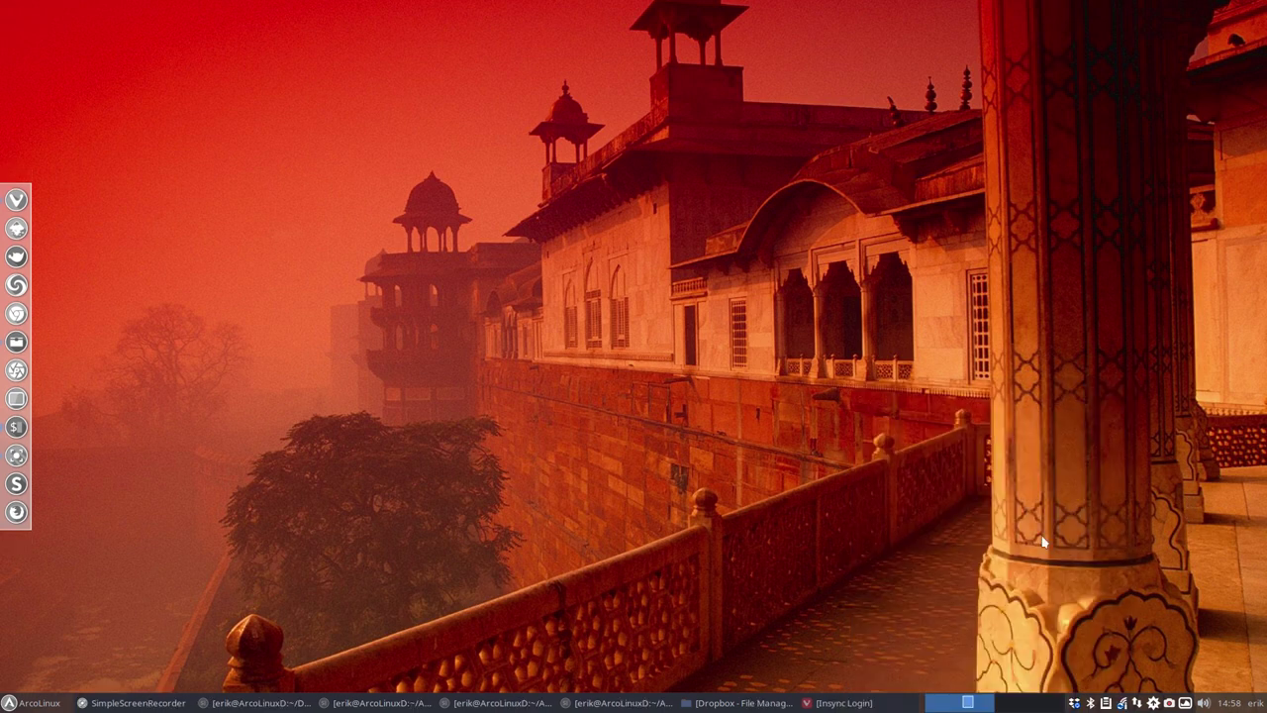